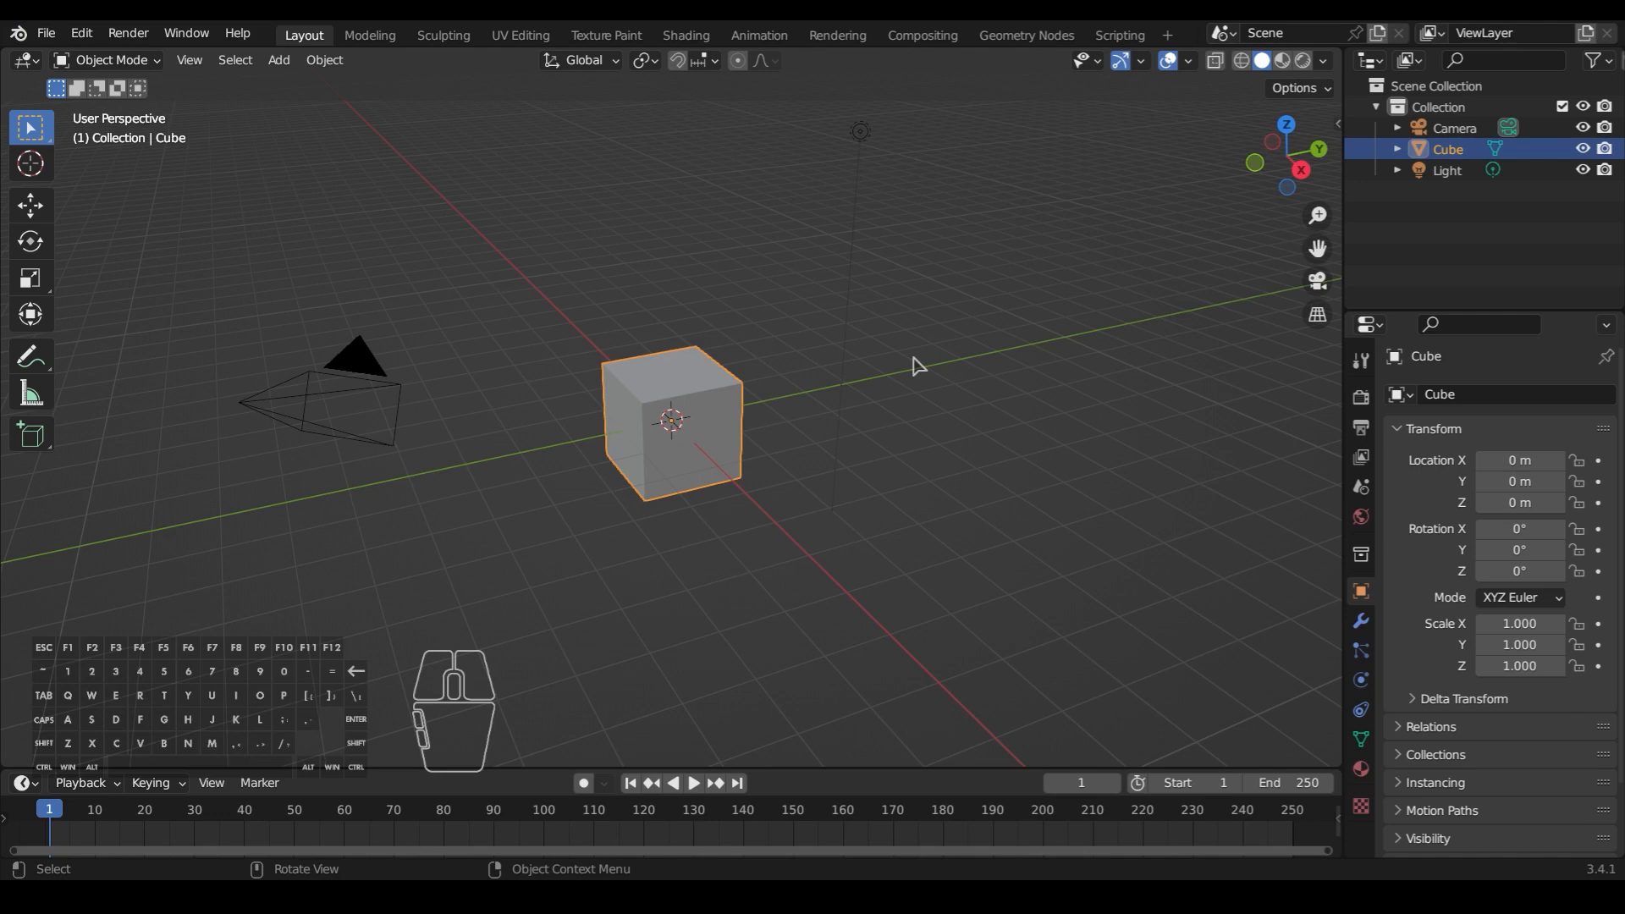
Step: Append the Point Grid node tree from Instance Grid.blend
left_click(47, 34)
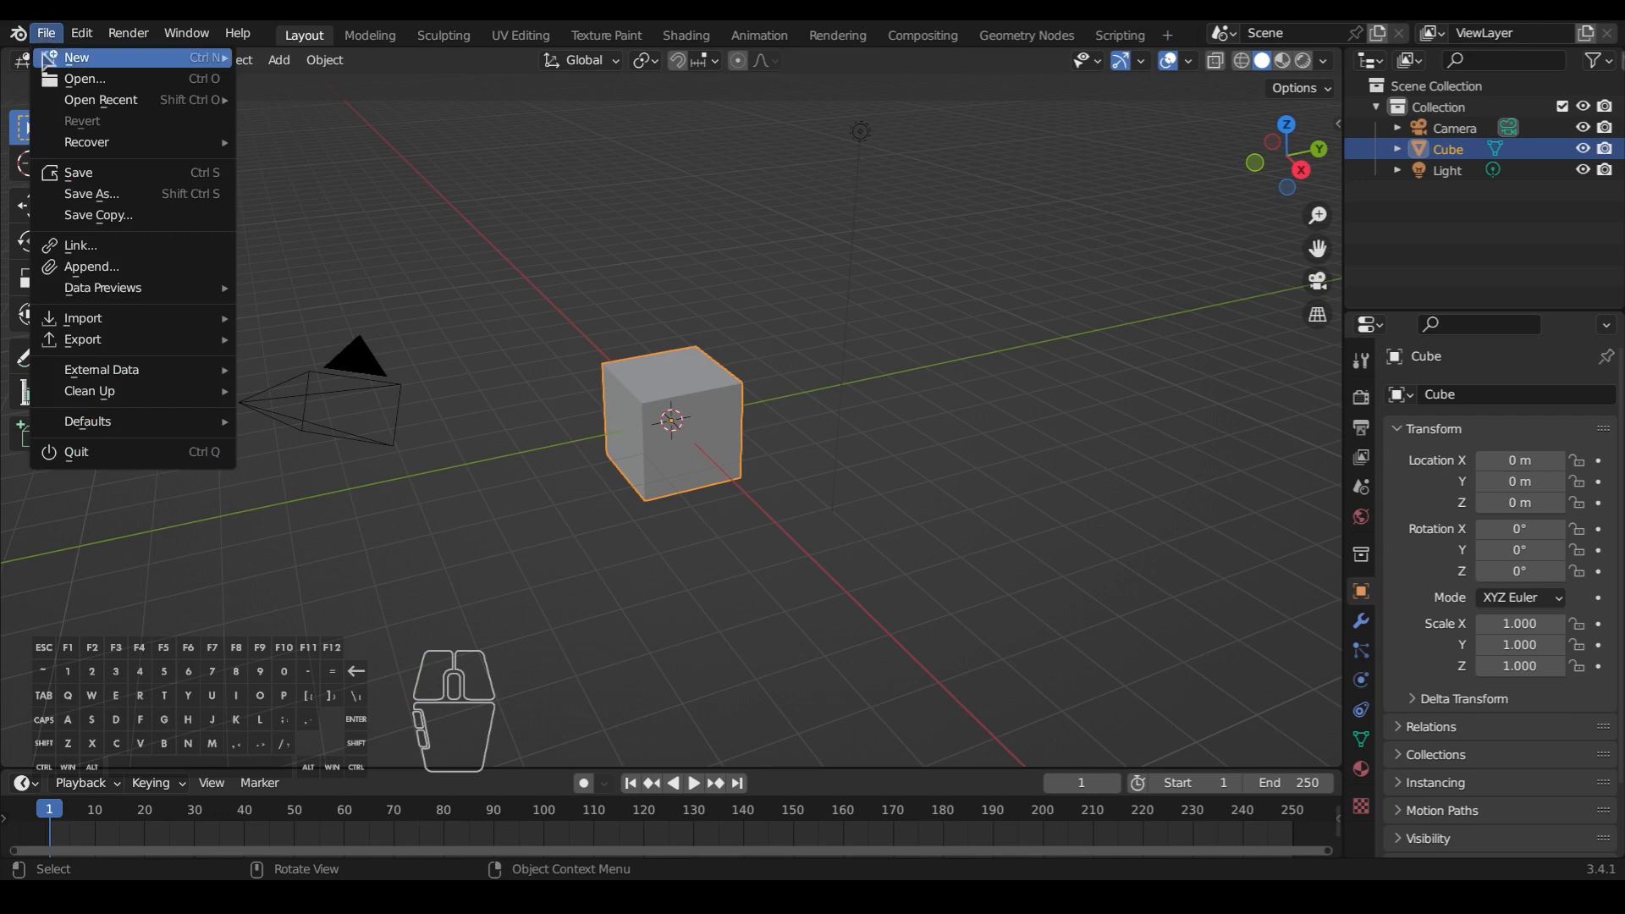
left_click(89, 267)
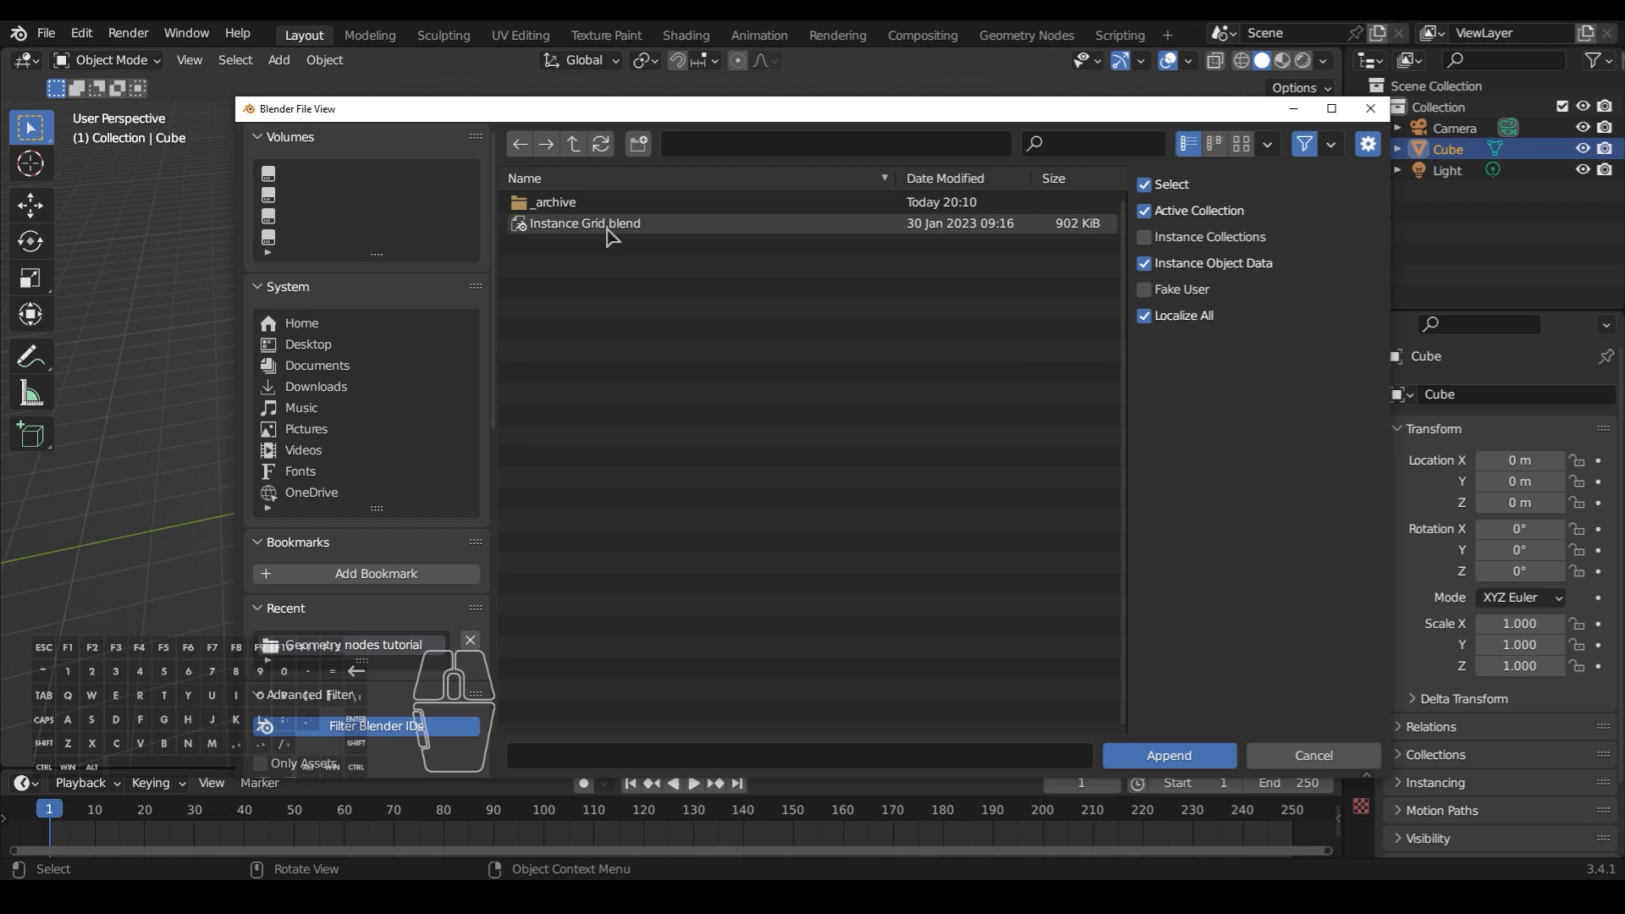
double_click(606, 225)
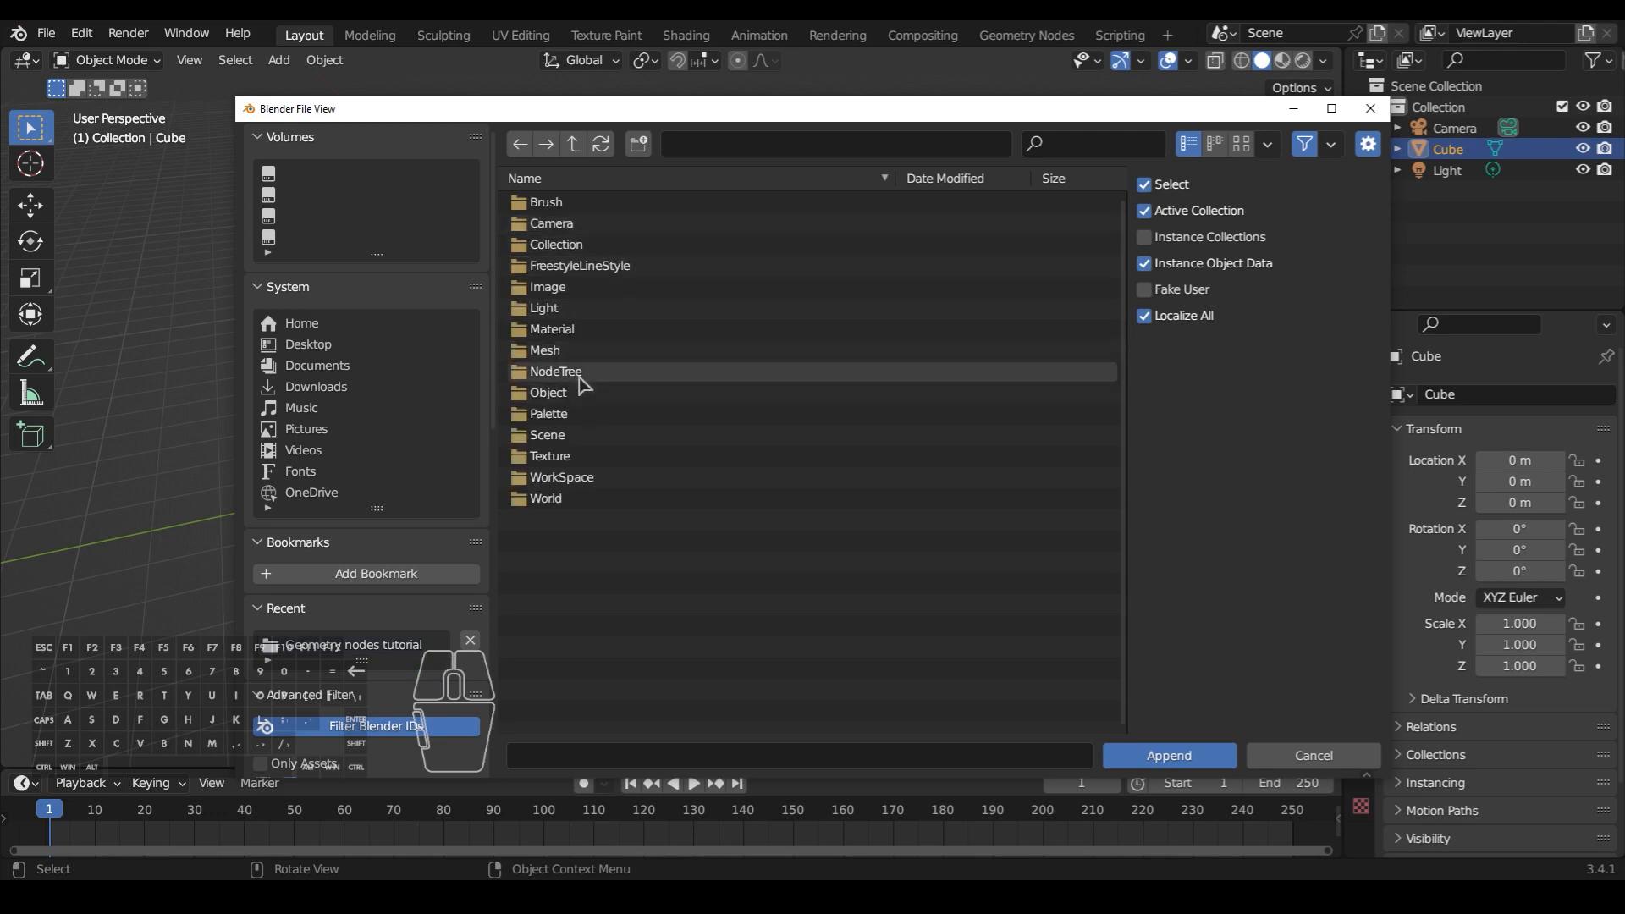
double_click(585, 373)
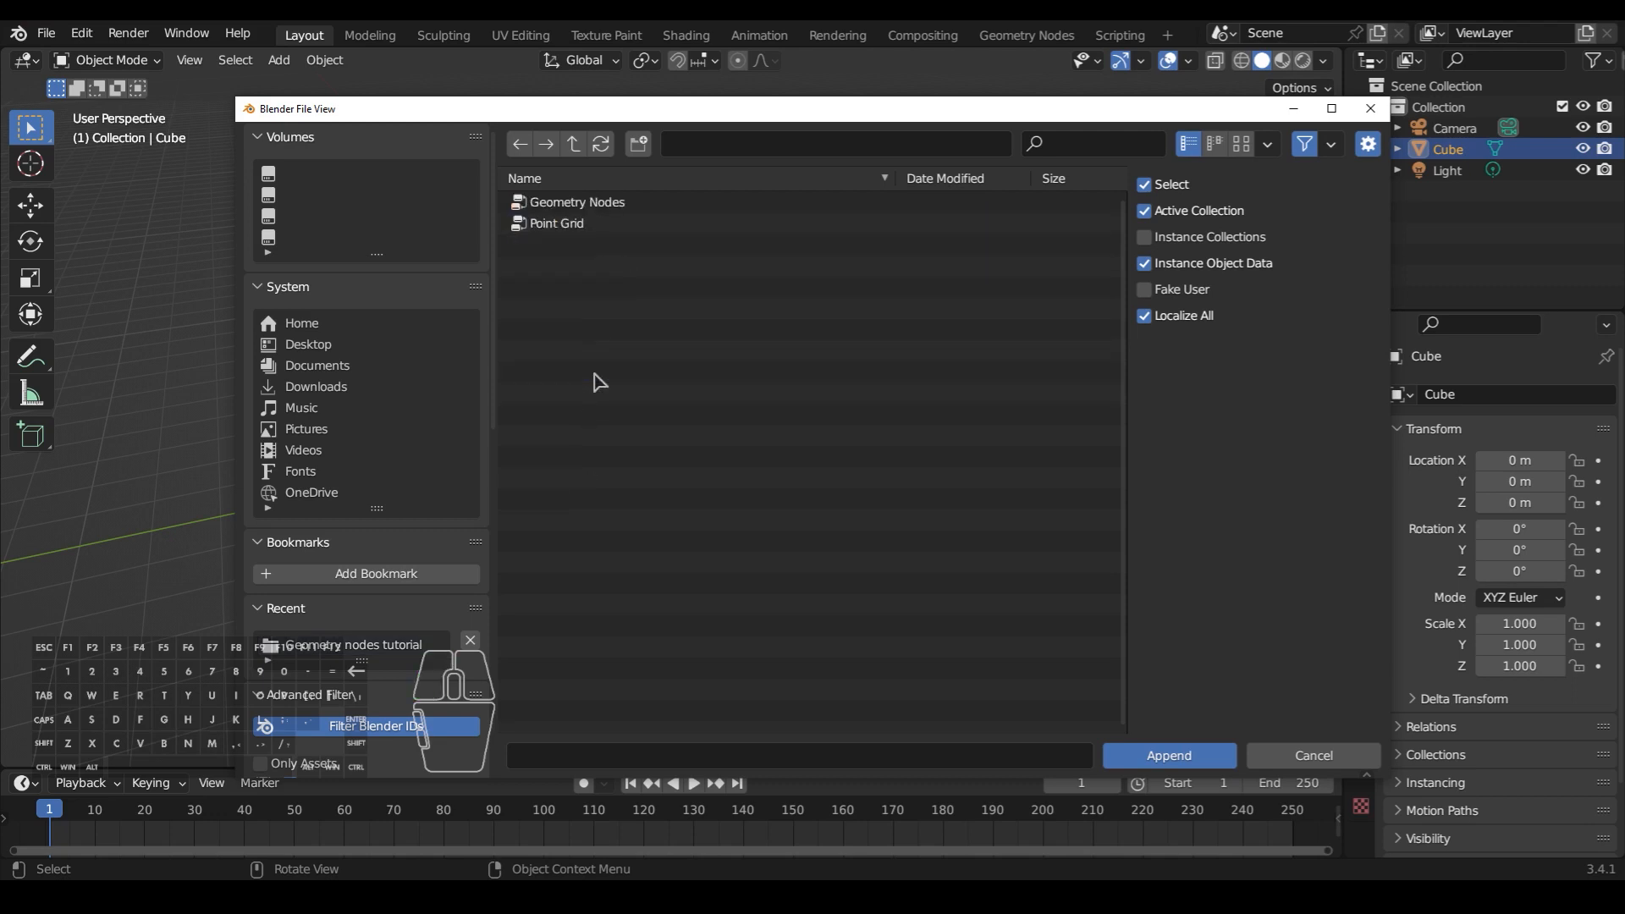
double_click(593, 224)
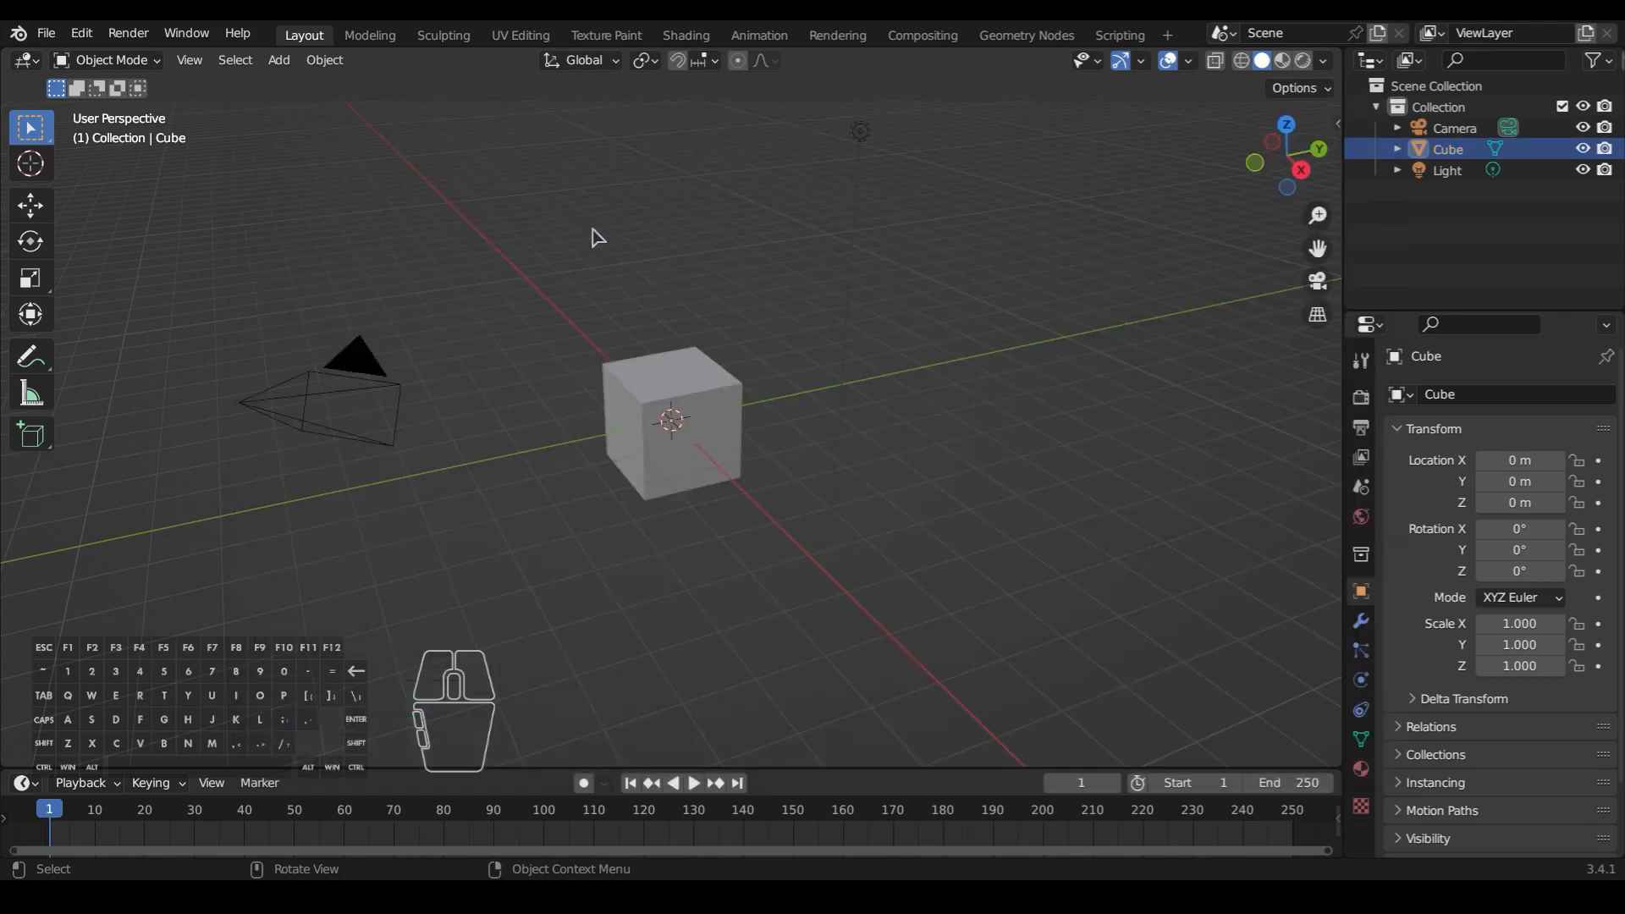
Step: Split the 3D viewport in two and turn one half into a Geometry Node Editor
left_click_drag(4, 49, 660, 127)
left_click(26, 60)
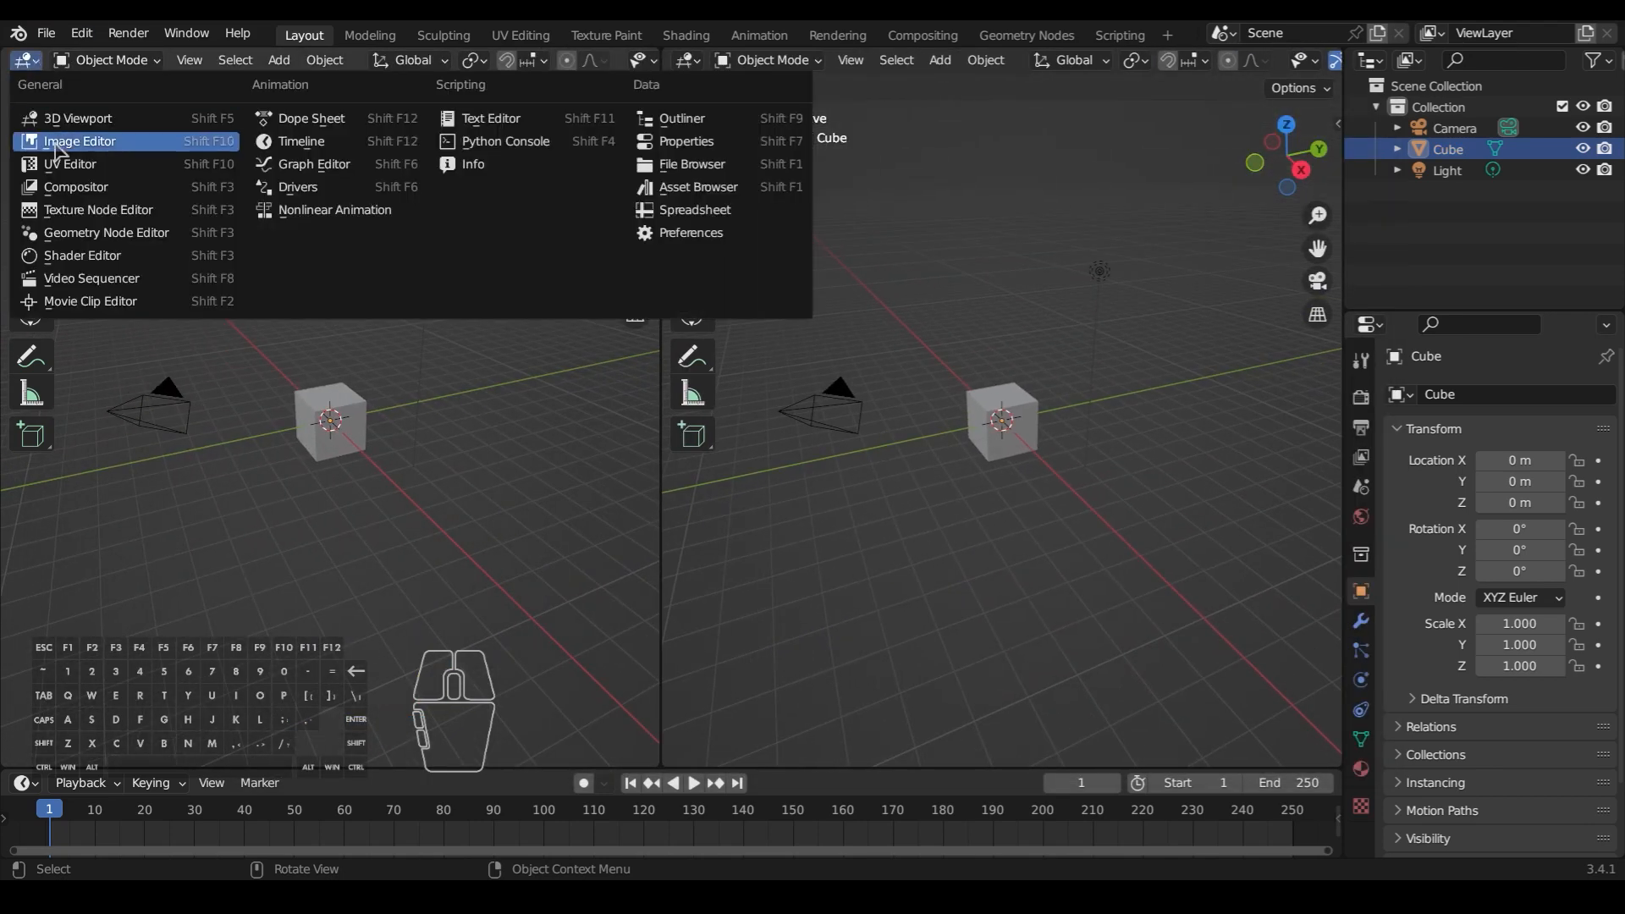
left_click(76, 255)
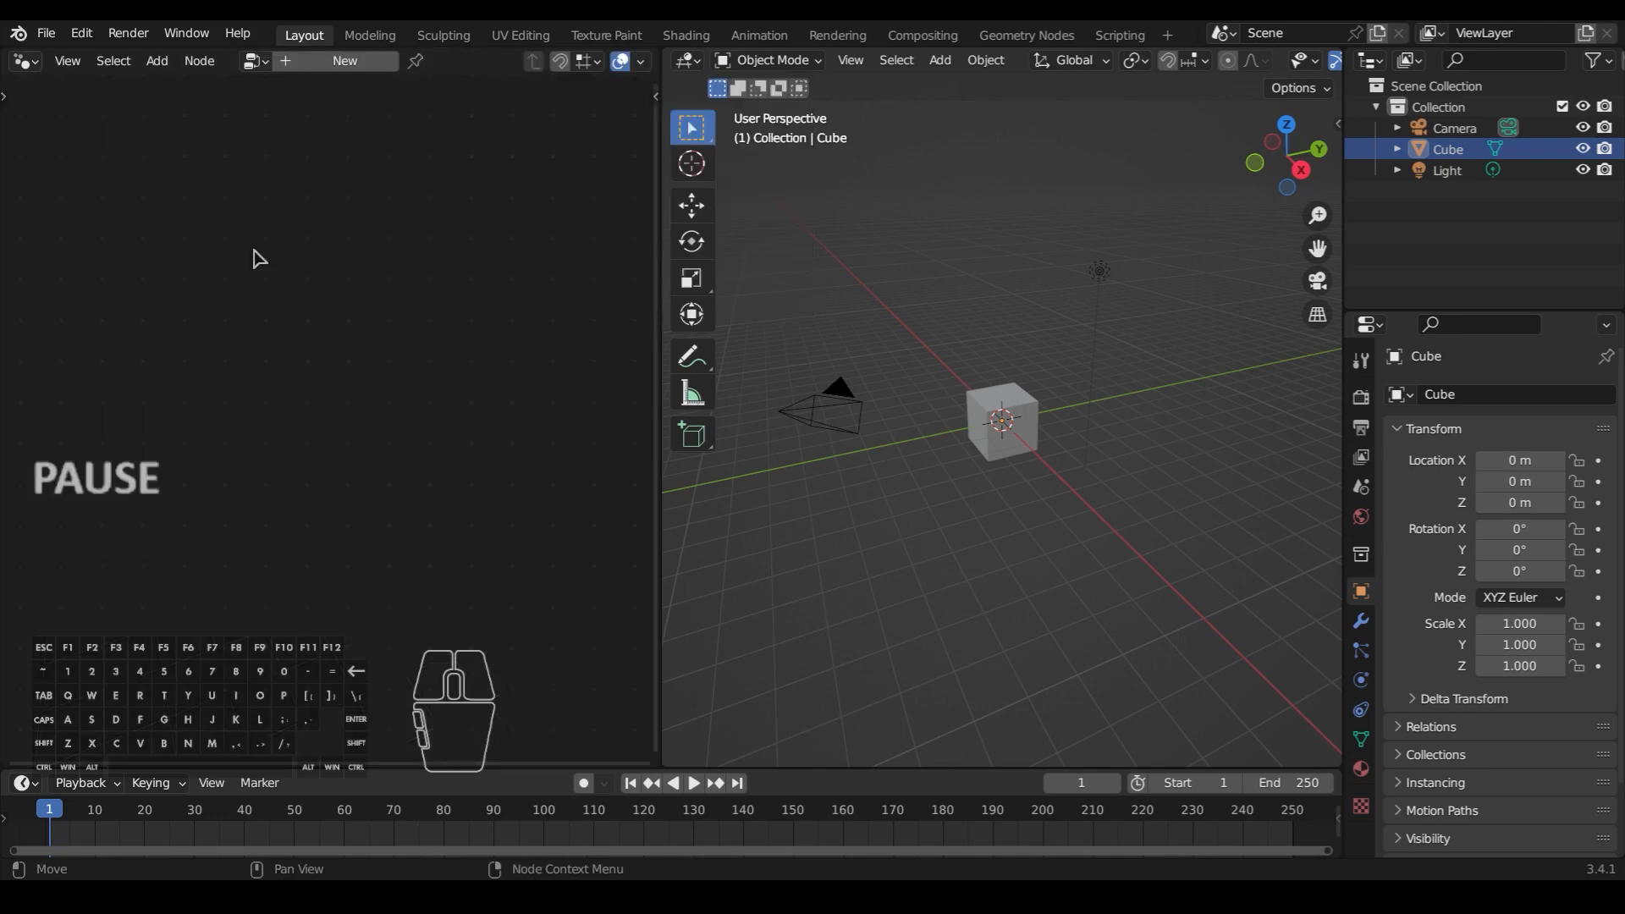
Step: Create a new geometry node tree on the cube and cut the link between its Group Input and Group Output
left_click(989, 416)
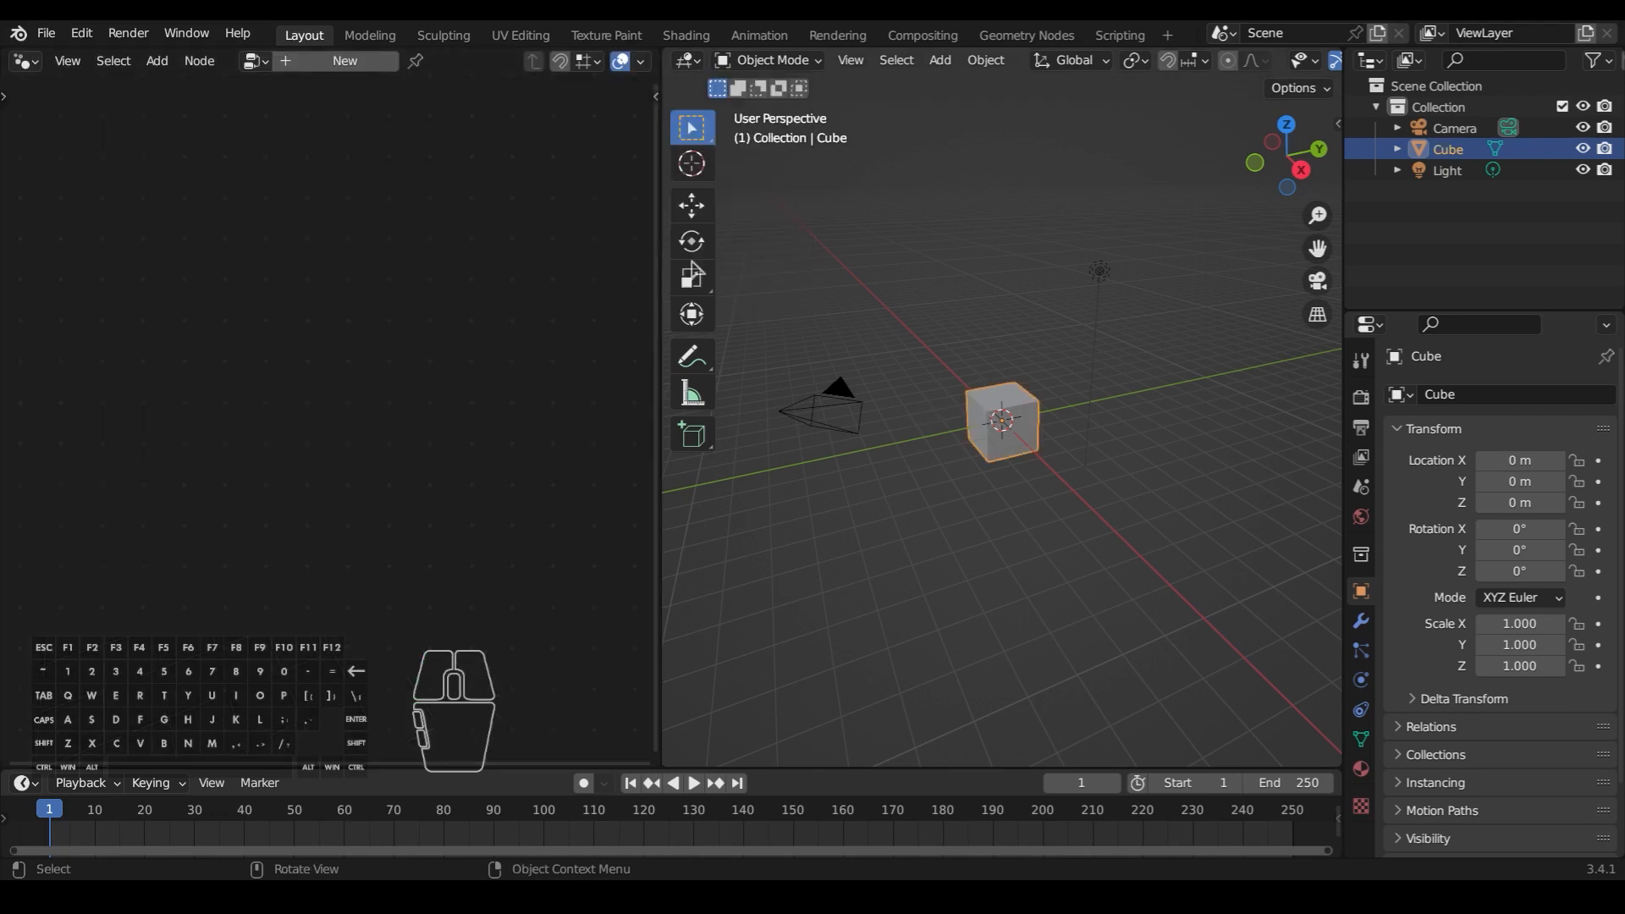
left_click(343, 63)
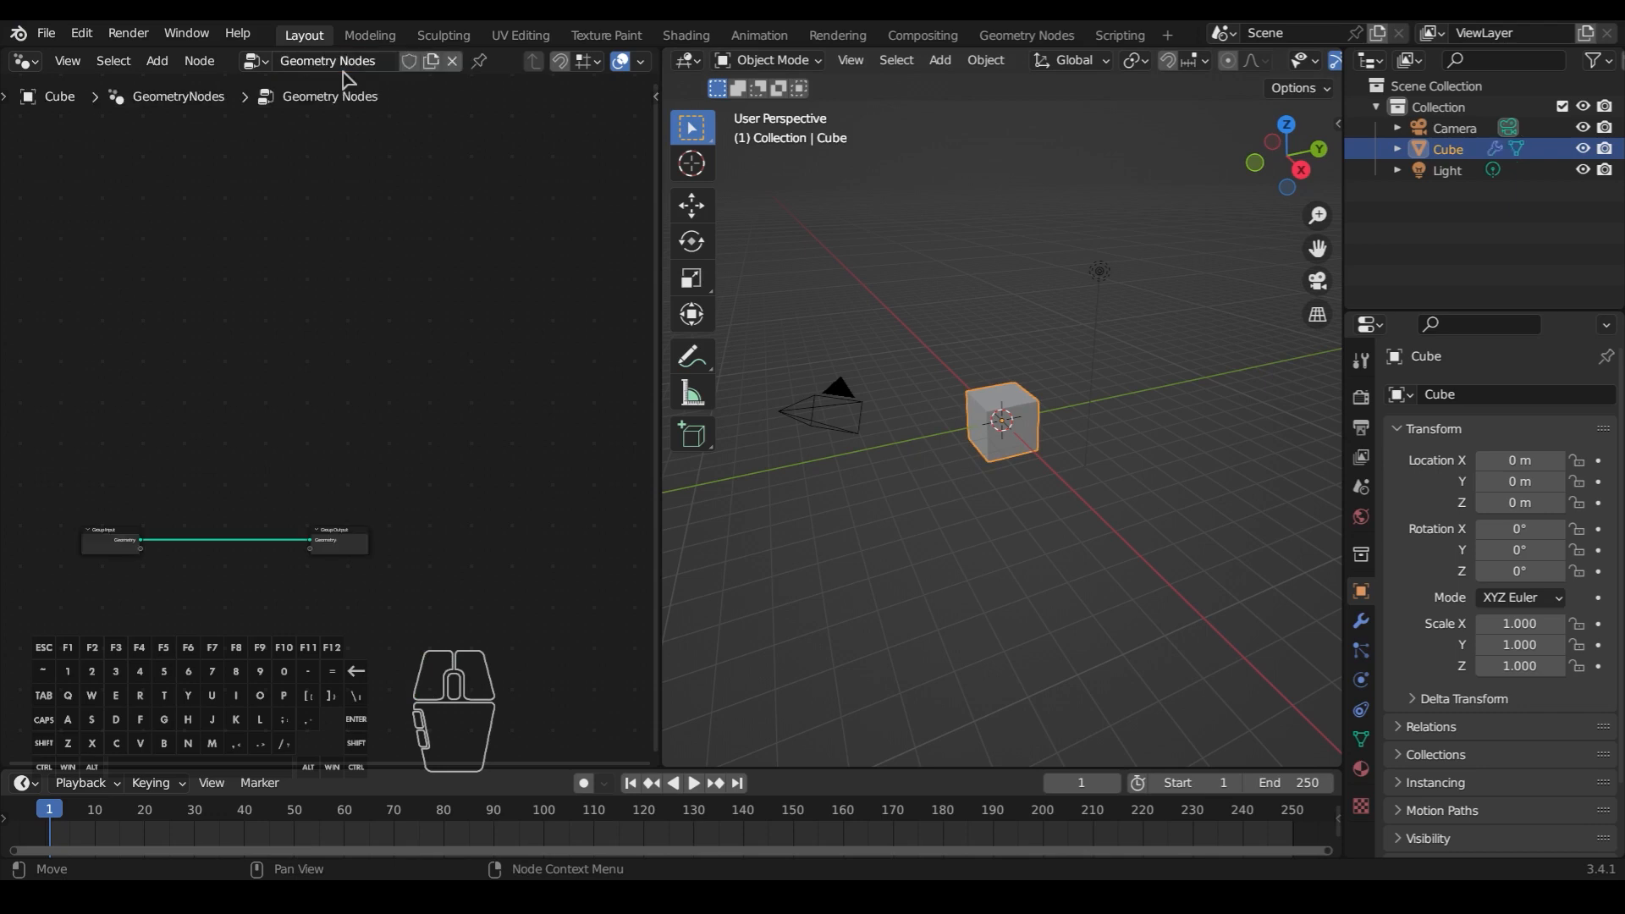
key("Home")
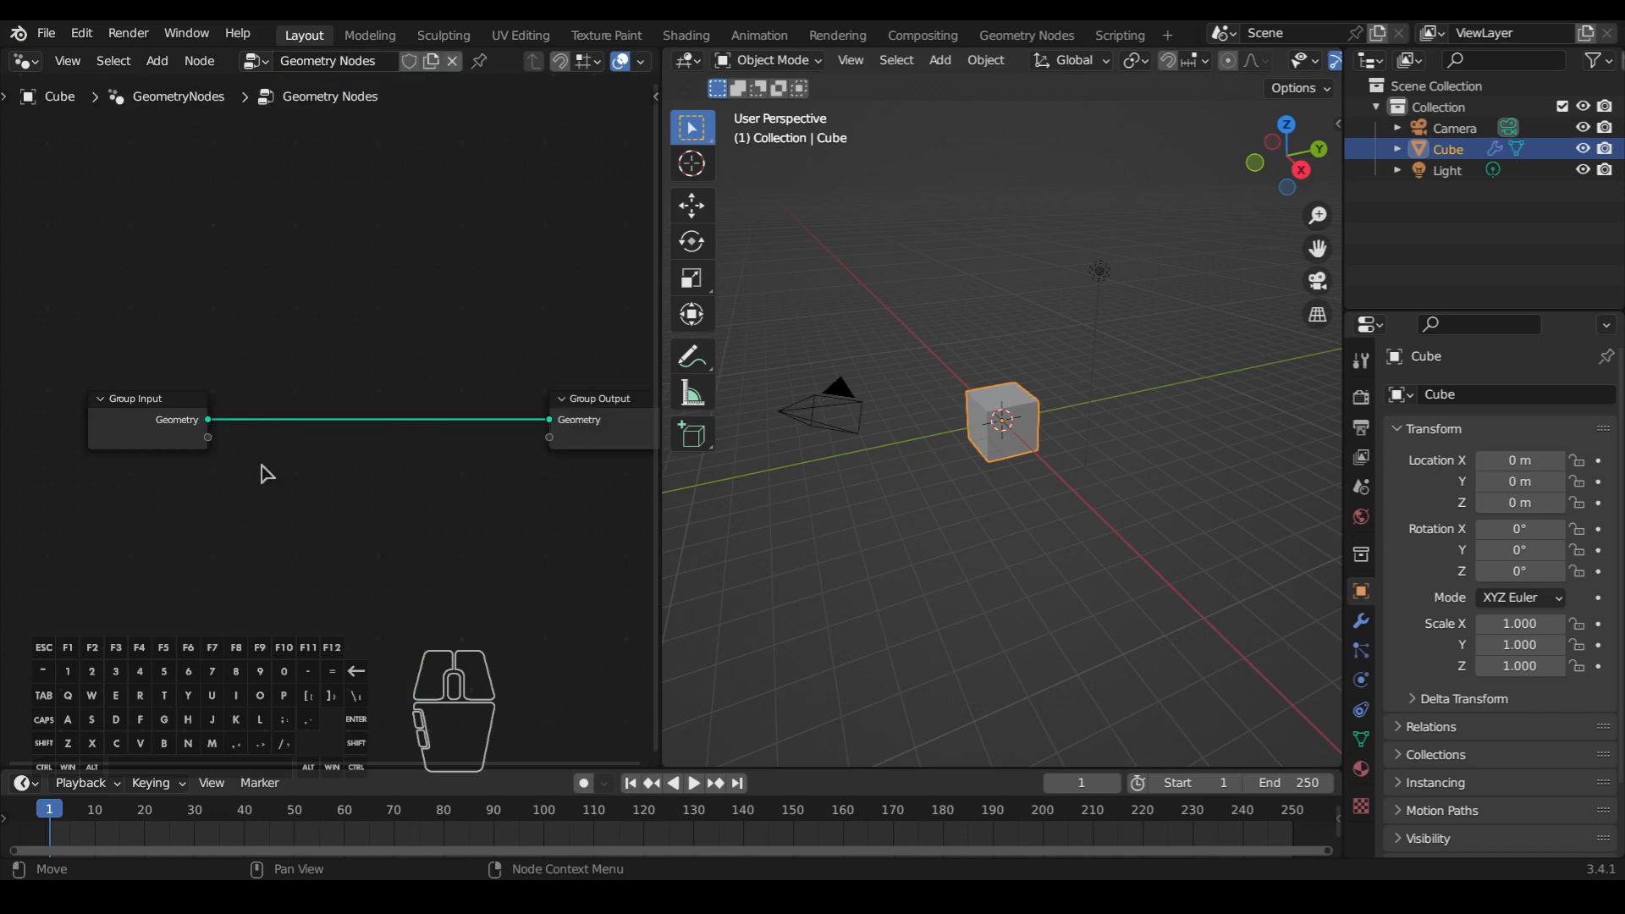
right_click_drag(357, 364, 288, 473, "ctrl")
middle_click_drag(290, 474, 247, 468)
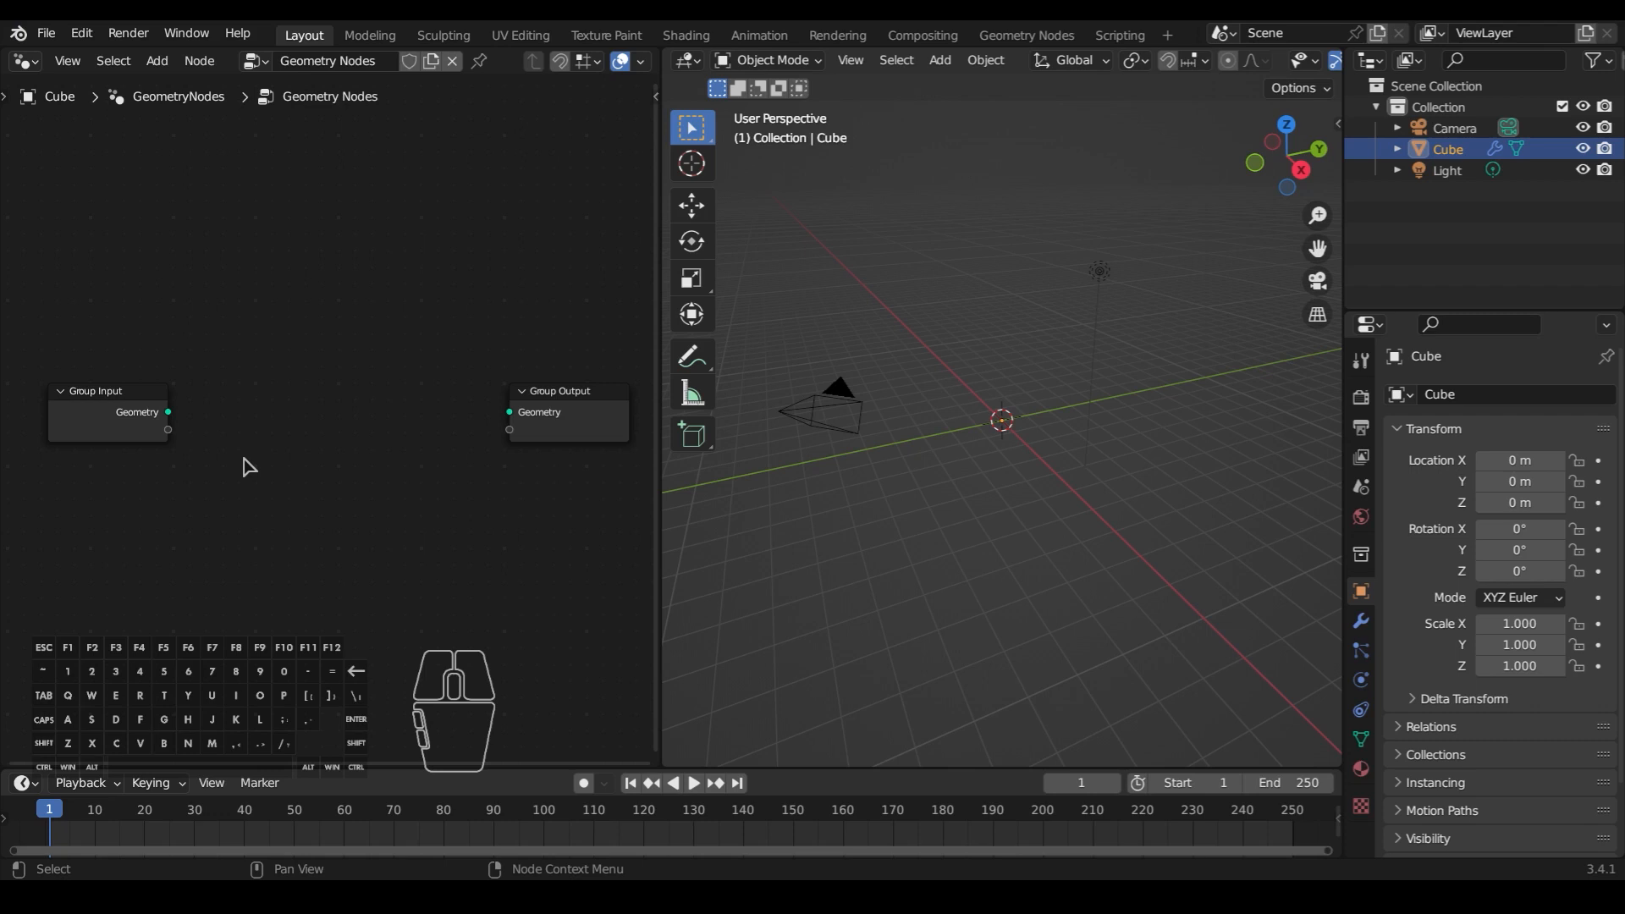
Step: Add the Point Grid group node between Group Input and Group Output in the maximized node editor
key("ctrl+space")
middle_click_drag(712, 566, 677, 495)
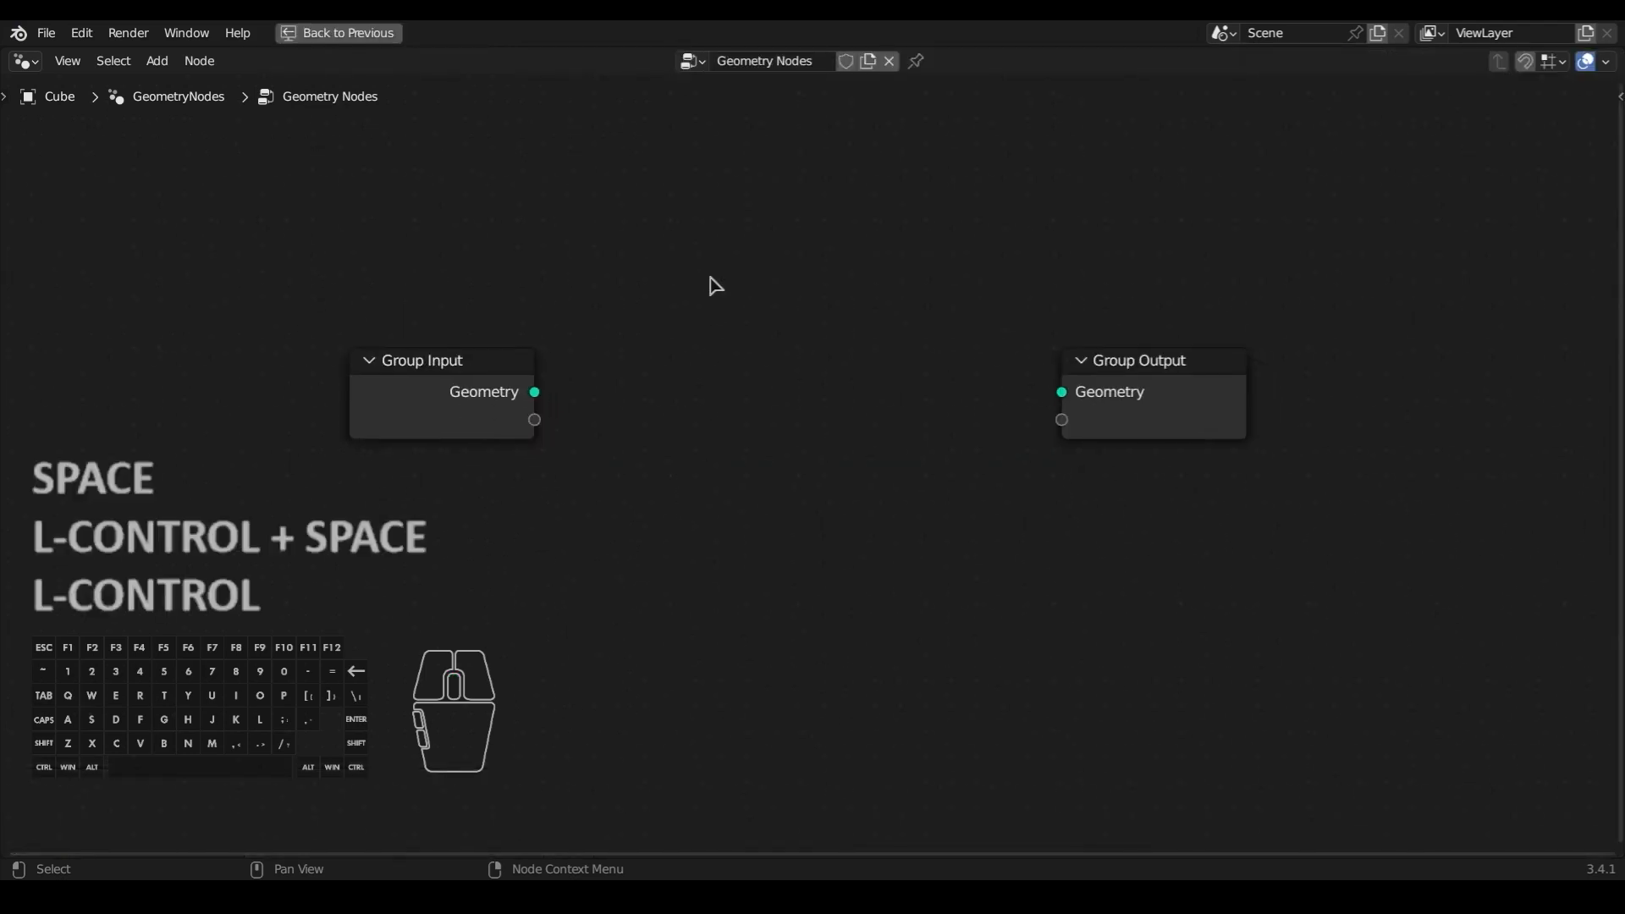
key("shift+a")
mouse_move(750, 234)
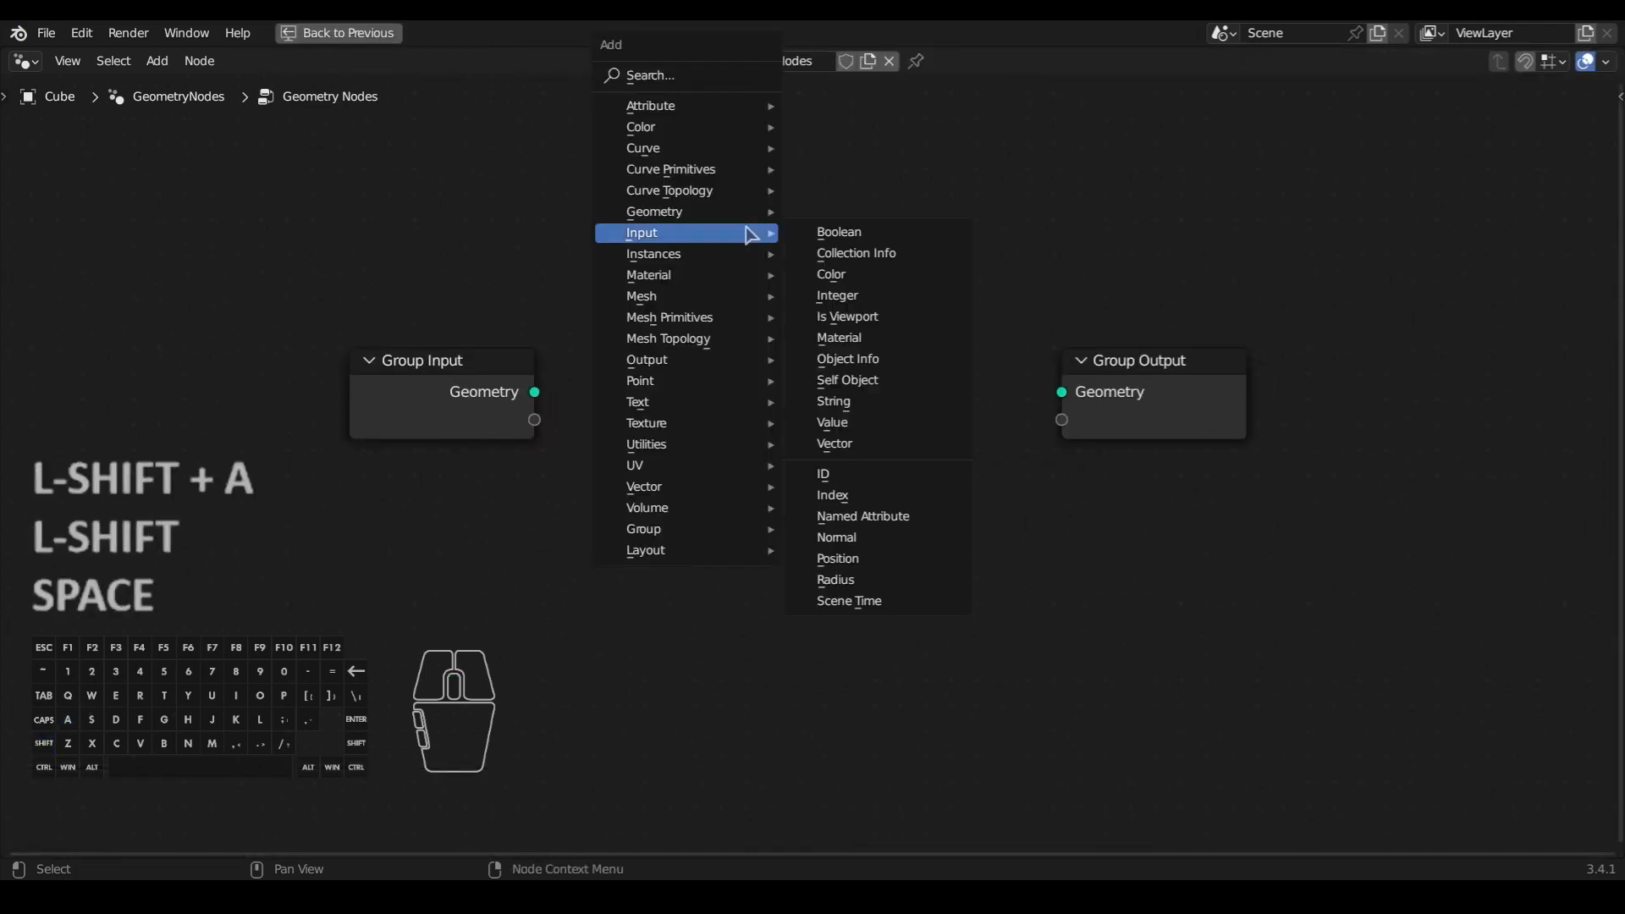
mouse_move(683, 530)
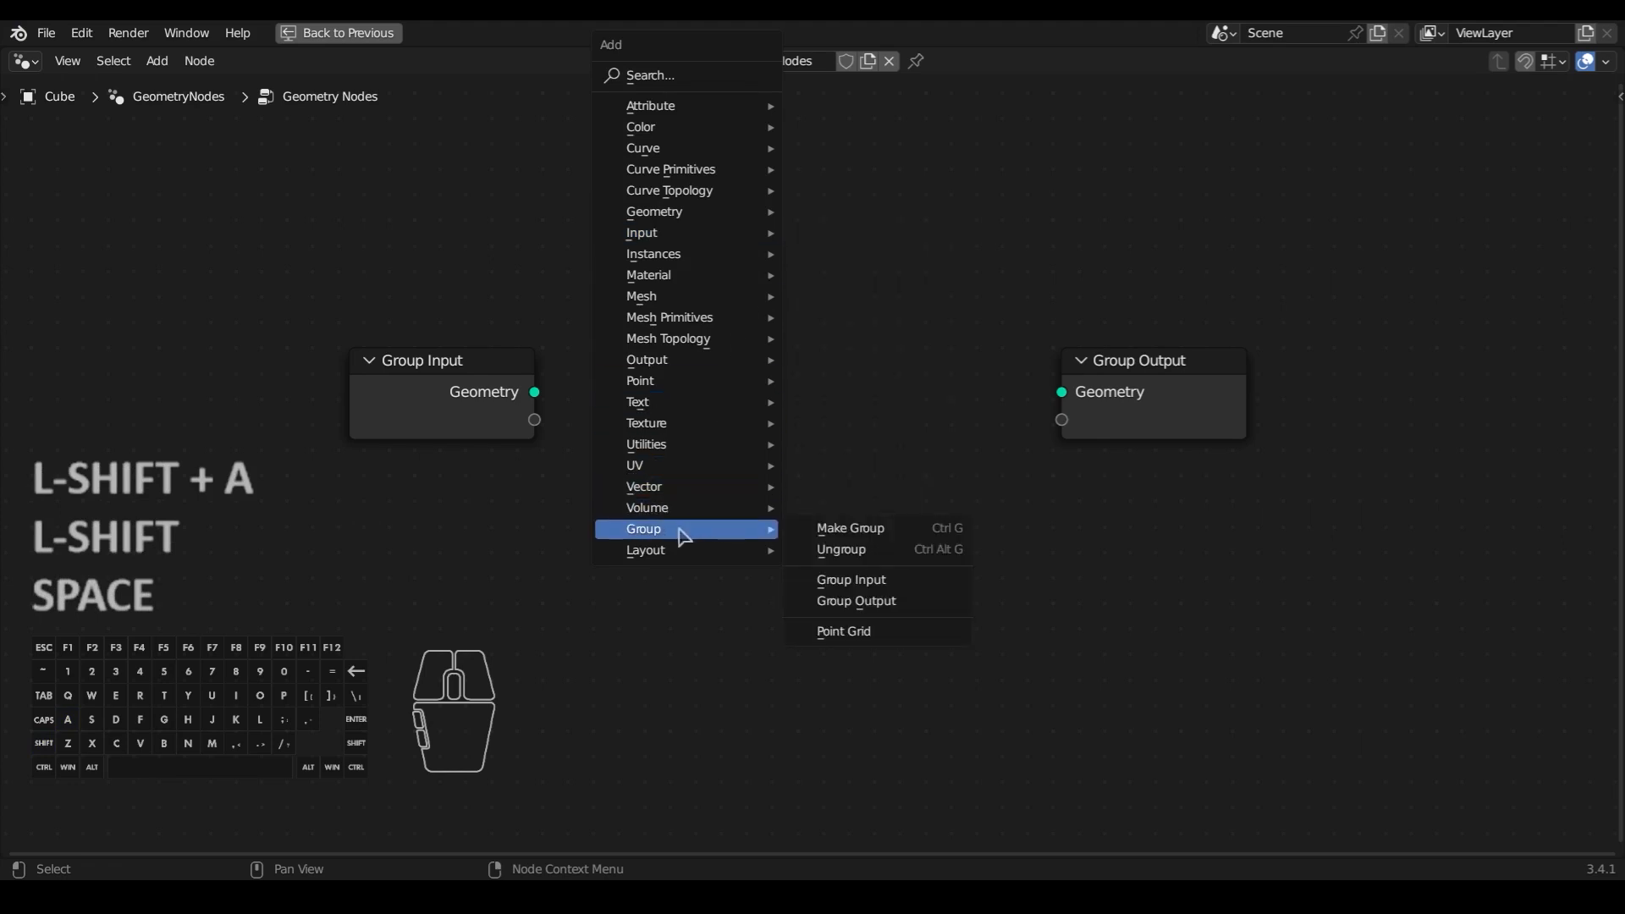
left_click(839, 633)
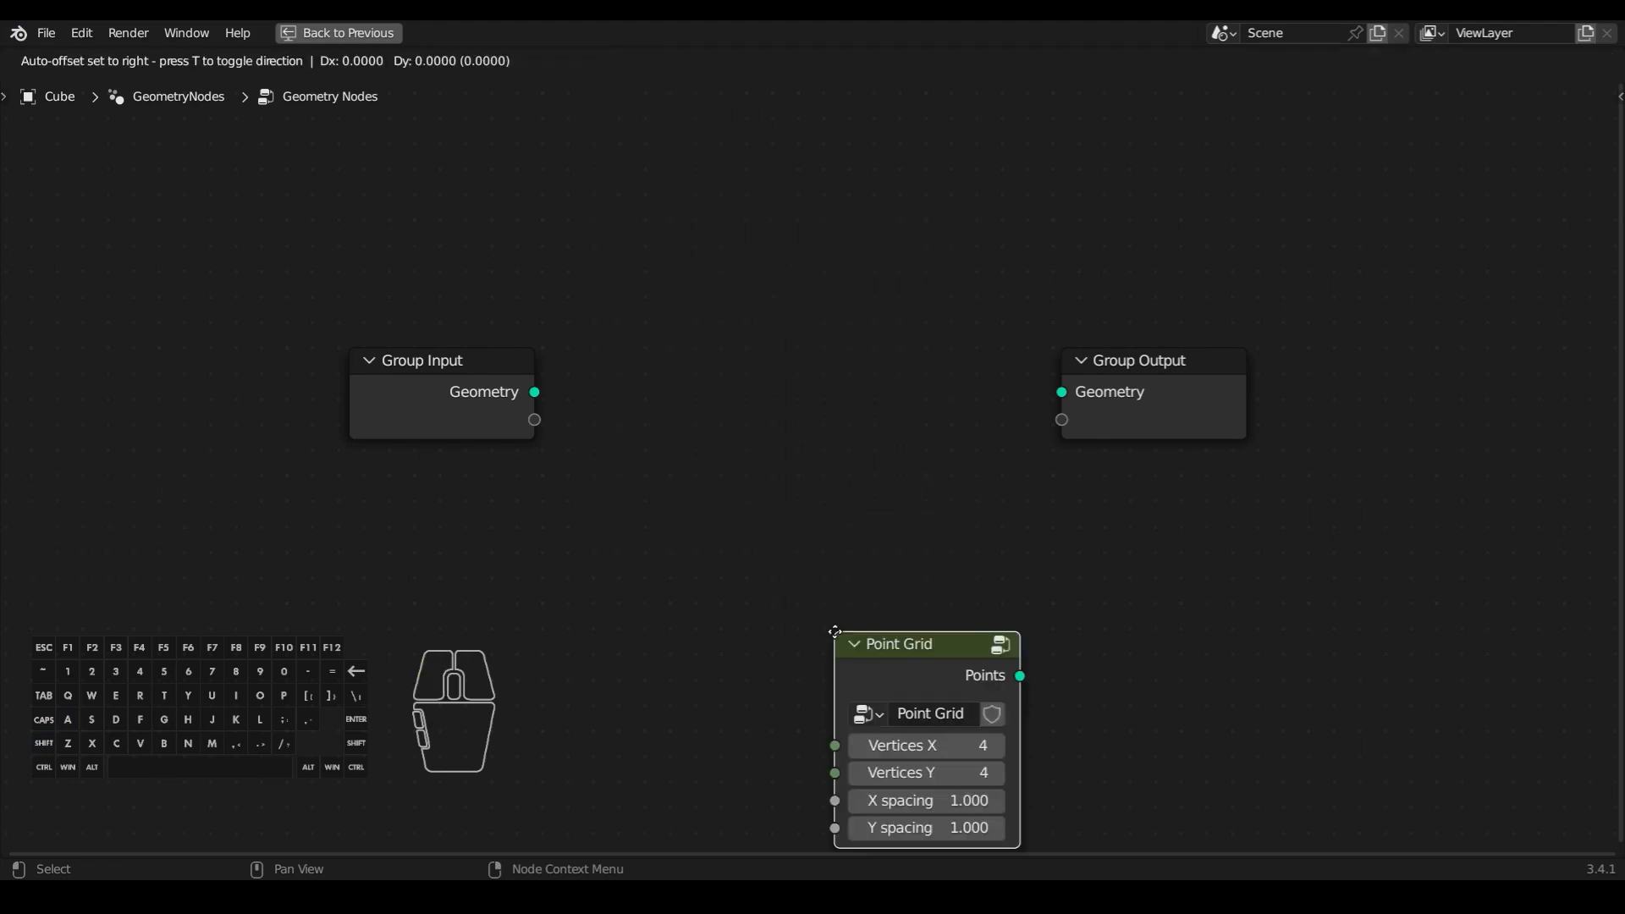
left_click(702, 172)
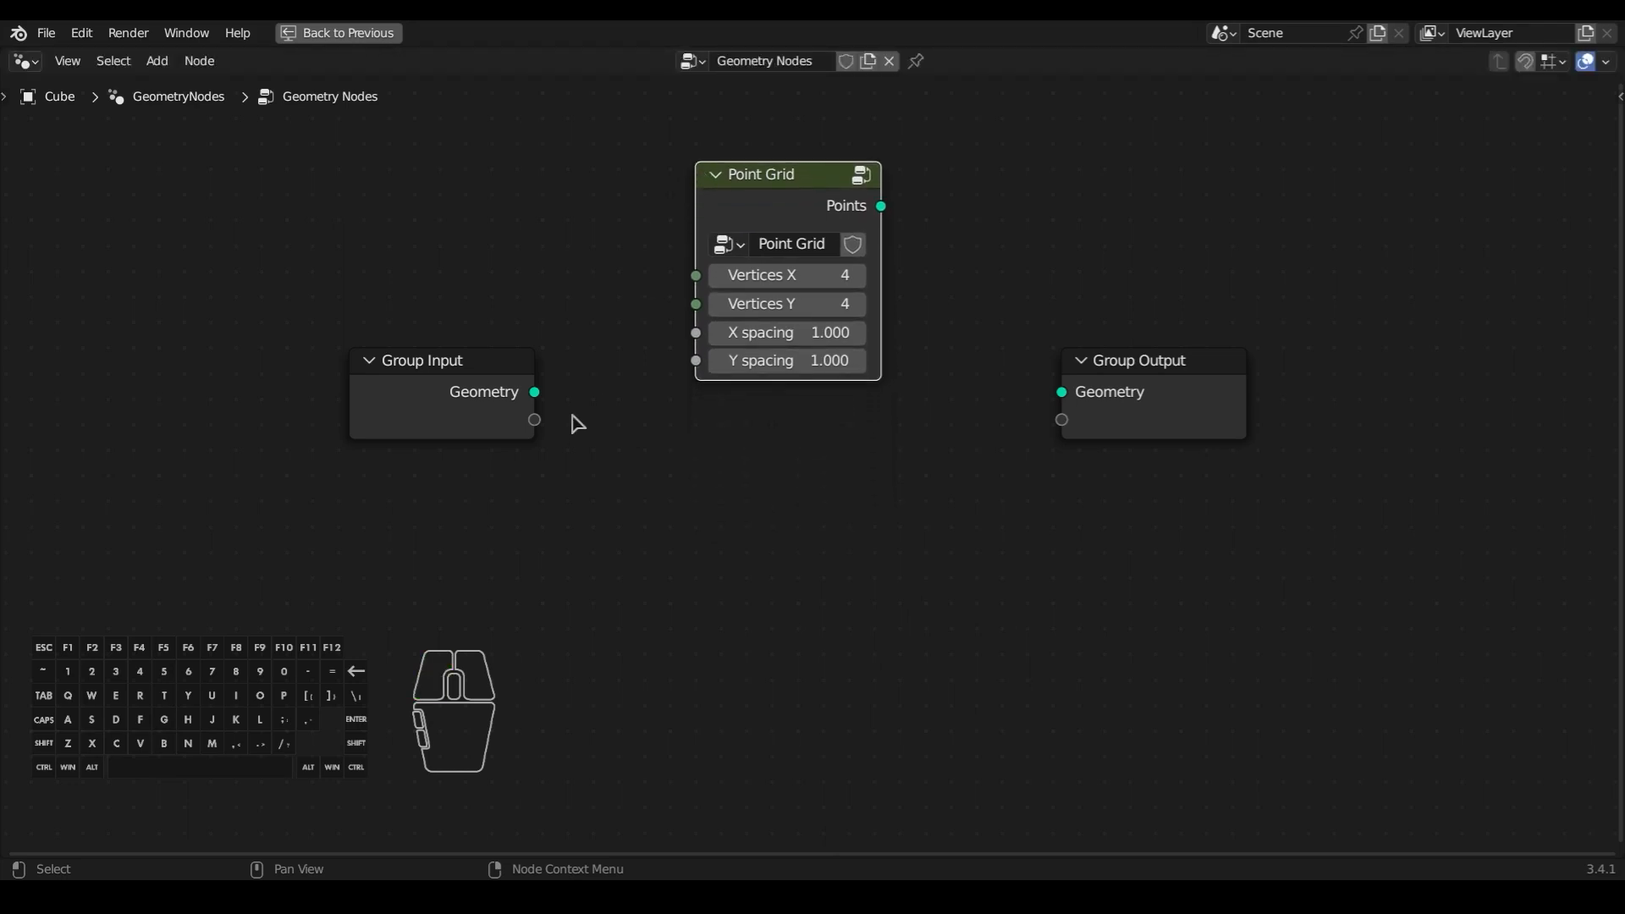
Step: Expose Point Grid's Vertices X, Vertices Y, X spacing and Y spacing as Group Input parameters
left_click_drag(535, 421, 695, 276)
left_click_drag(538, 448, 696, 305)
left_click_drag(535, 475, 689, 347)
left_click_drag(537, 503, 695, 362)
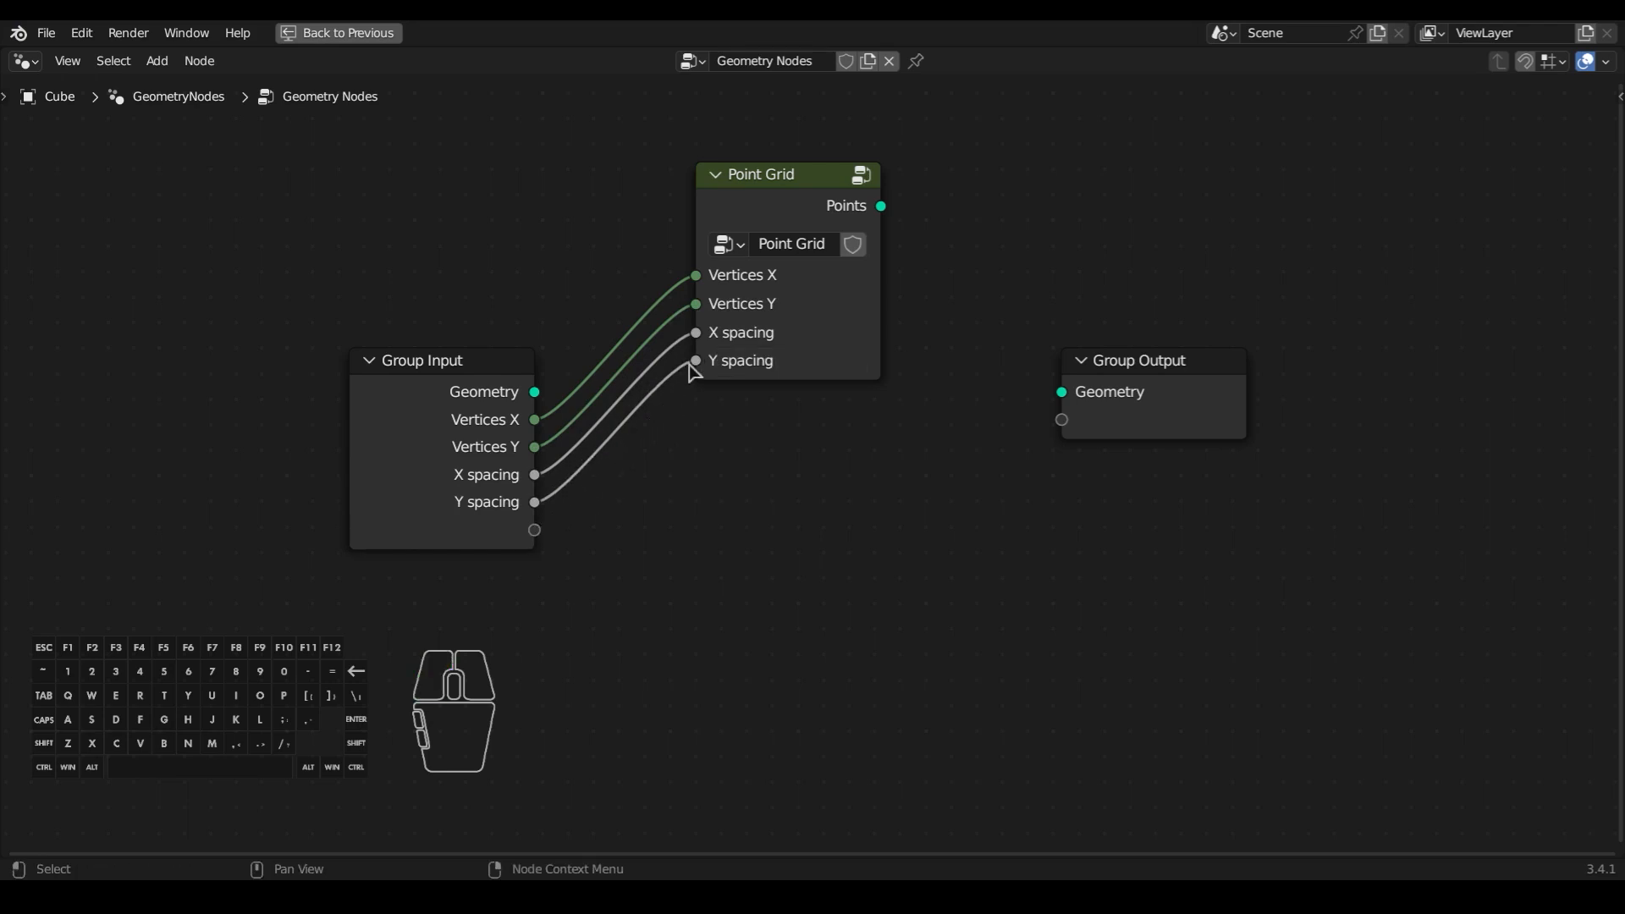
Step: Restore the split layout and add an Instance on Points node to the cube's node tree
key("ctrl+space")
key("shift+a")
left_click(315, 72)
type("instance on")
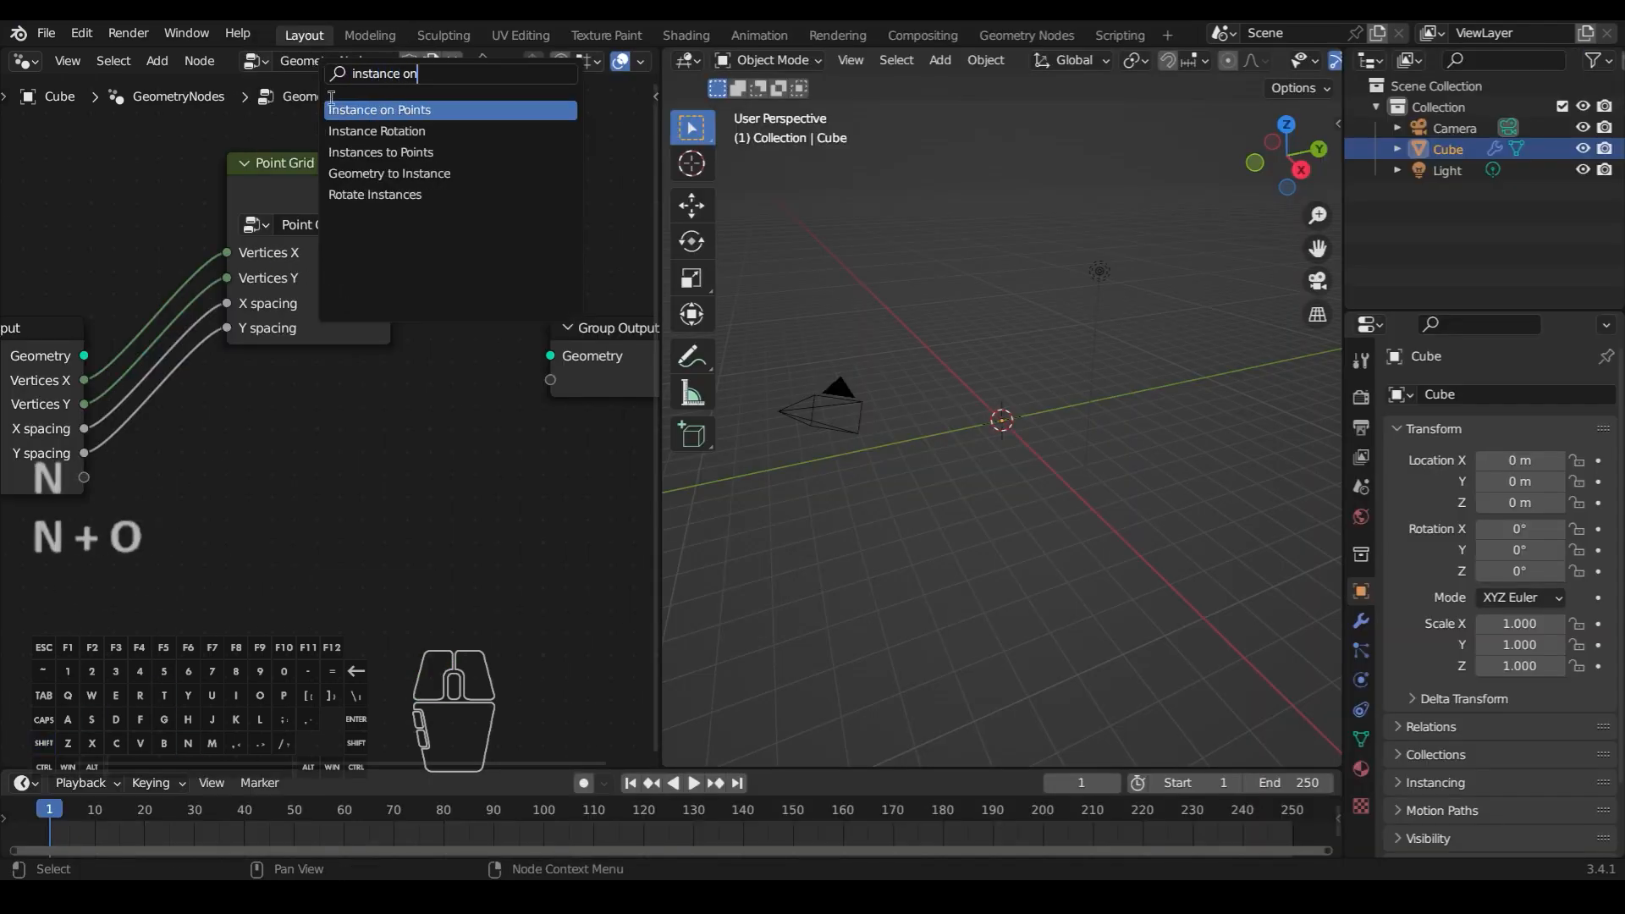
left_click(337, 110)
left_click(302, 430)
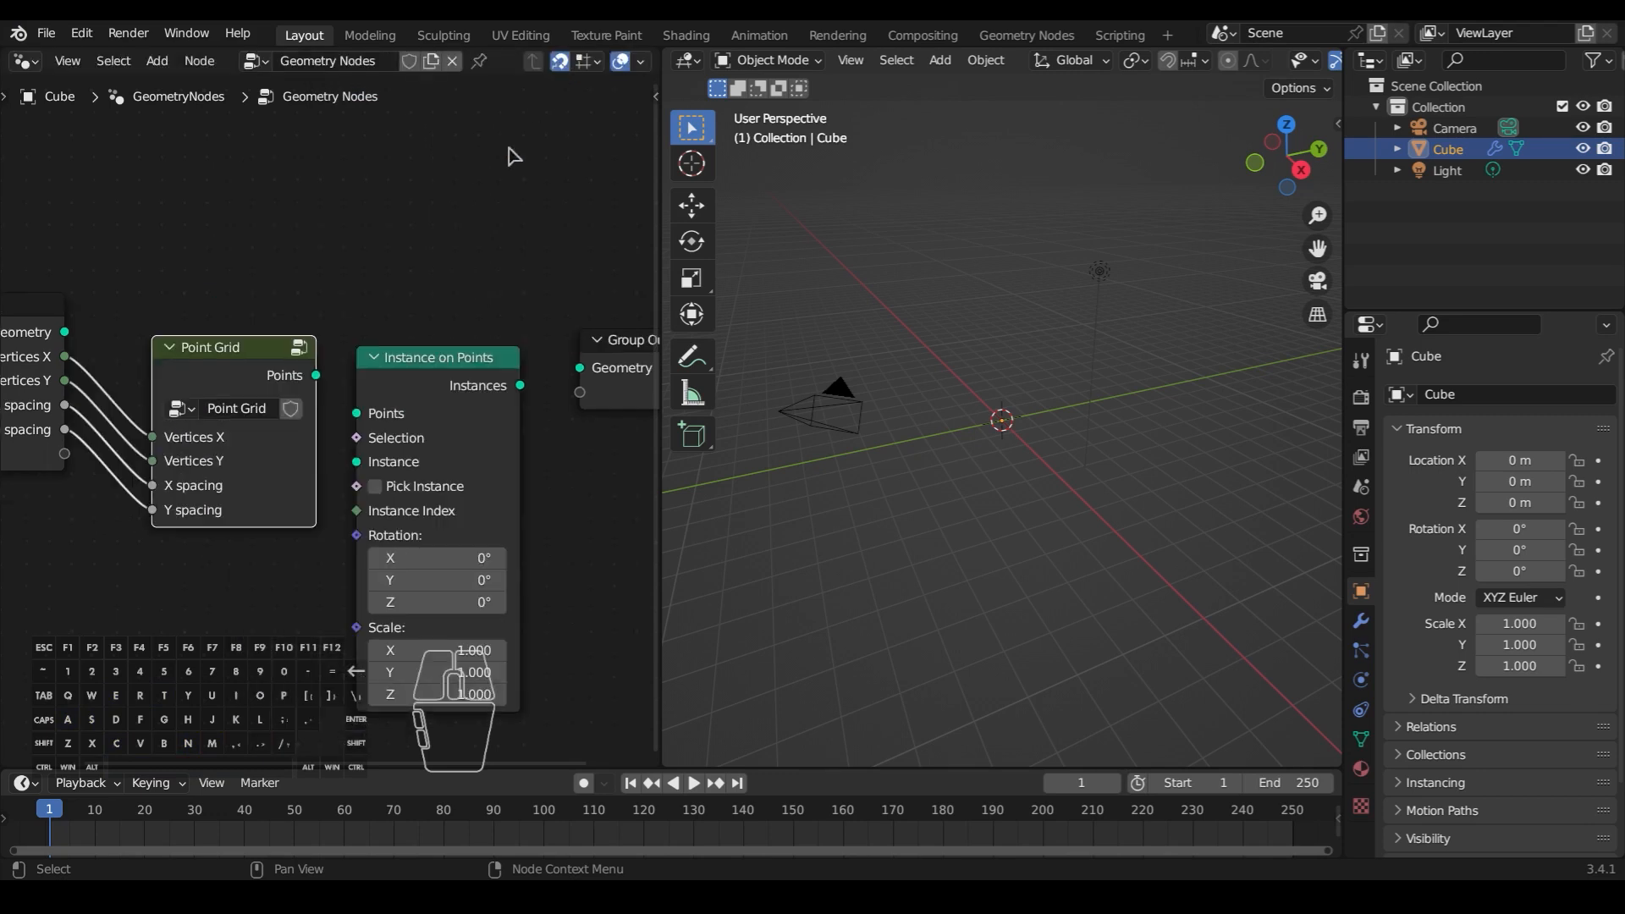
Step: Wire Point Grid's points and the Group Input geometry into Instance on Points, and its instances into Group Output
left_click_drag(269, 343, 257, 369)
left_click_drag(381, 379, 343, 427)
middle_click_drag(119, 361, 202, 307)
left_click_drag(147, 270, 426, 419)
middle_click_drag(426, 419, 335, 417)
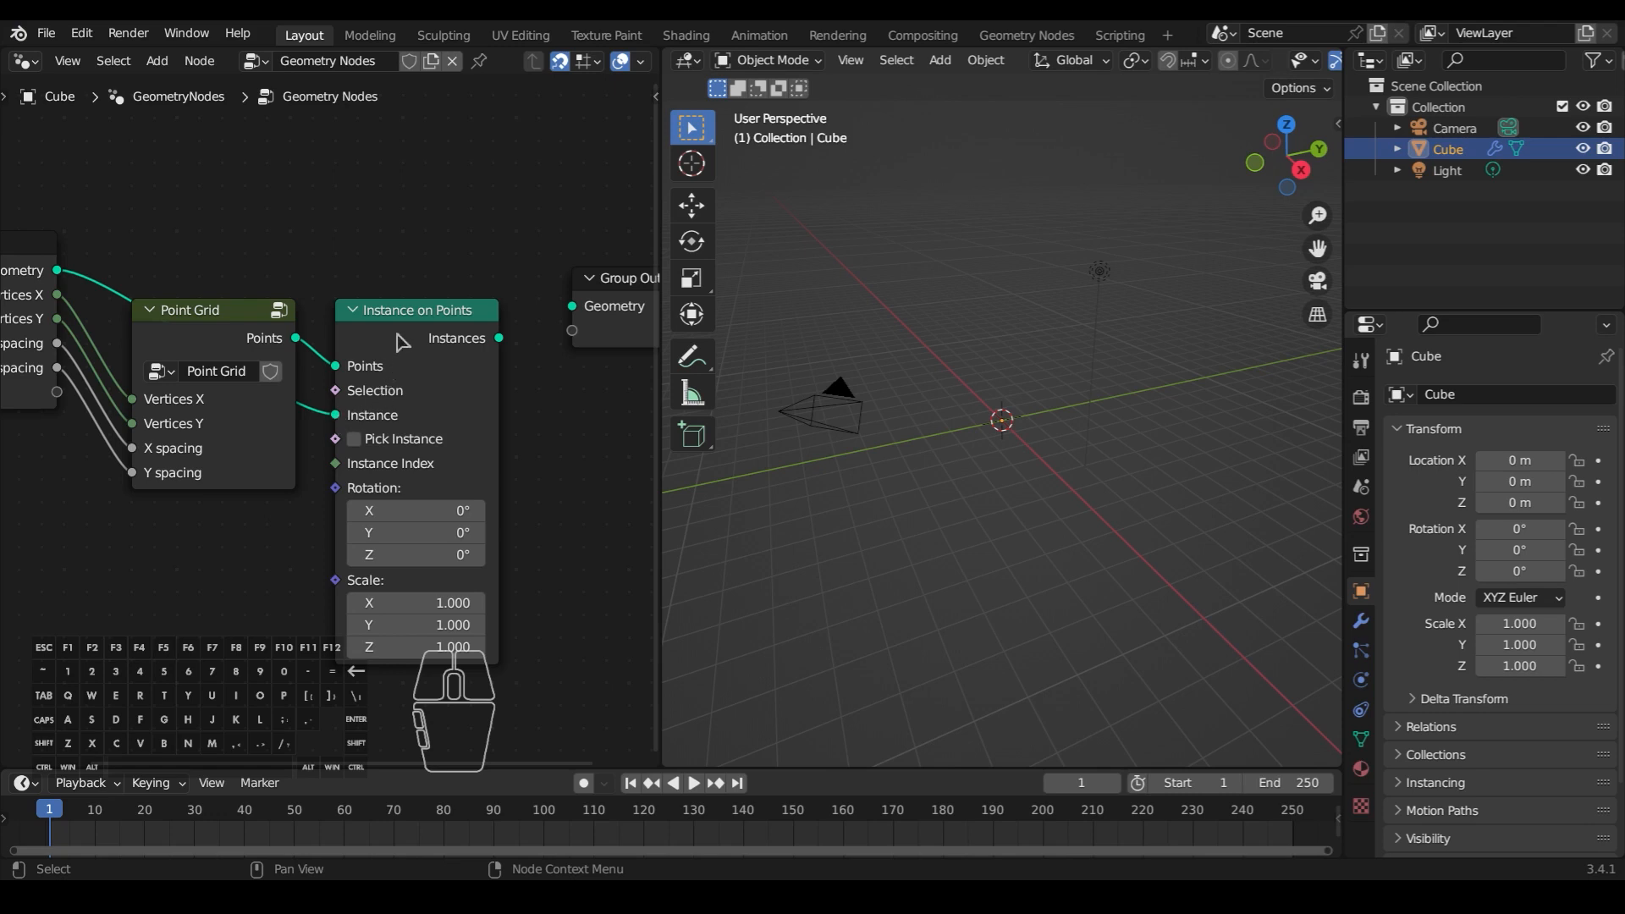
left_click_drag(500, 337, 578, 322)
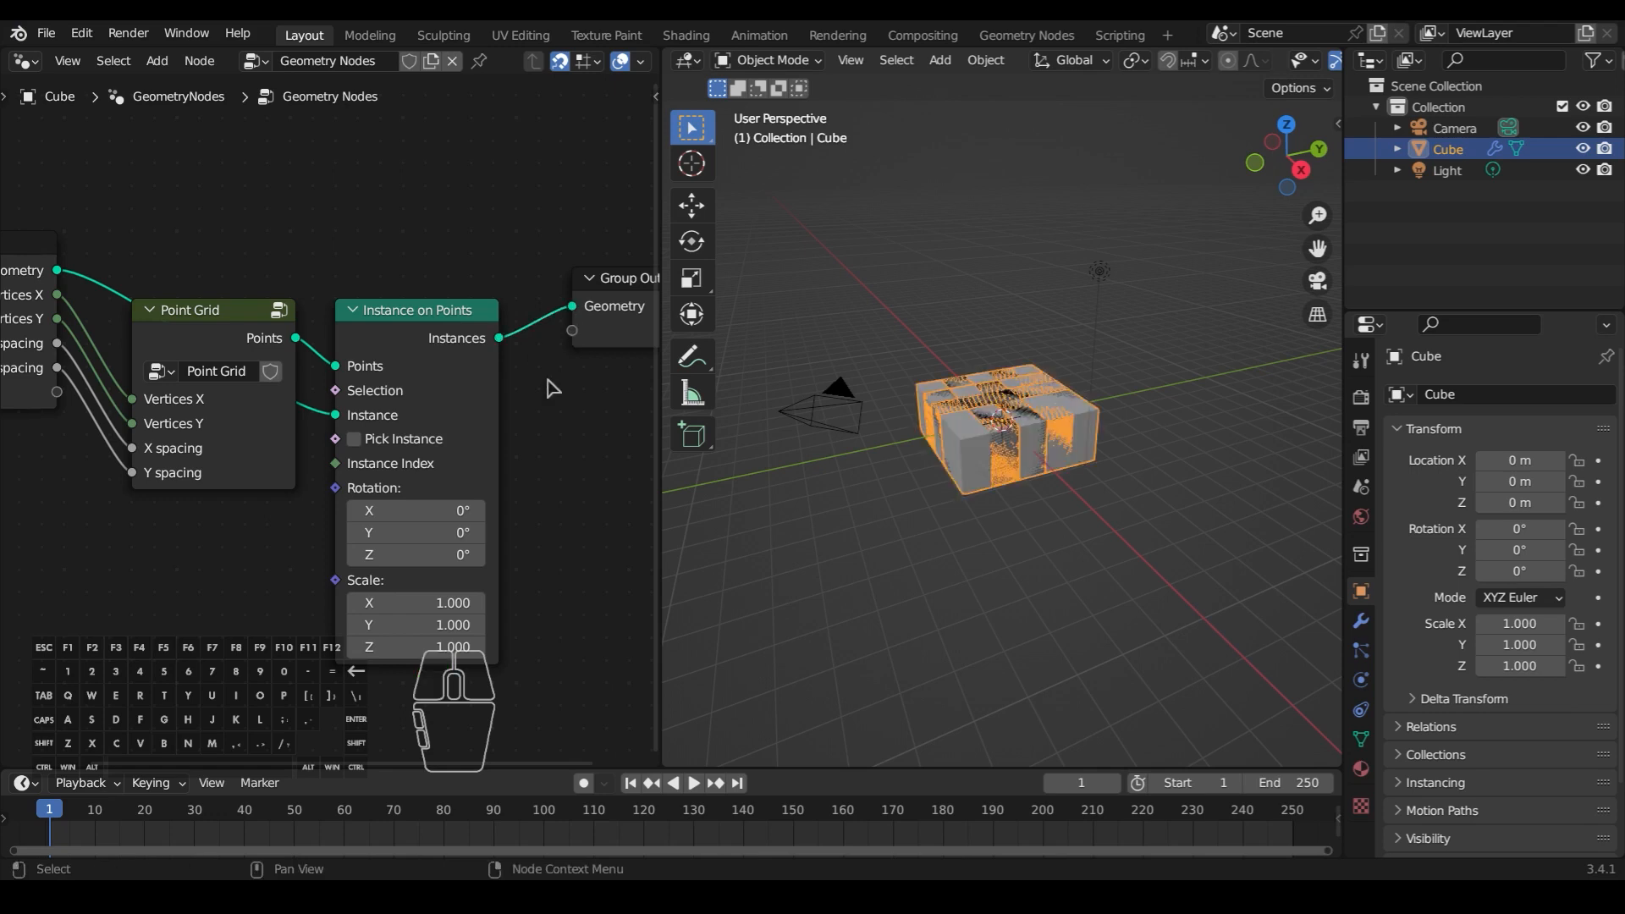
Step: Set the grid's X and Y spacing to 2 in the cube's Geometry Nodes modifier
left_click(1360, 620)
left_click(1534, 548)
type("2")
key("Return")
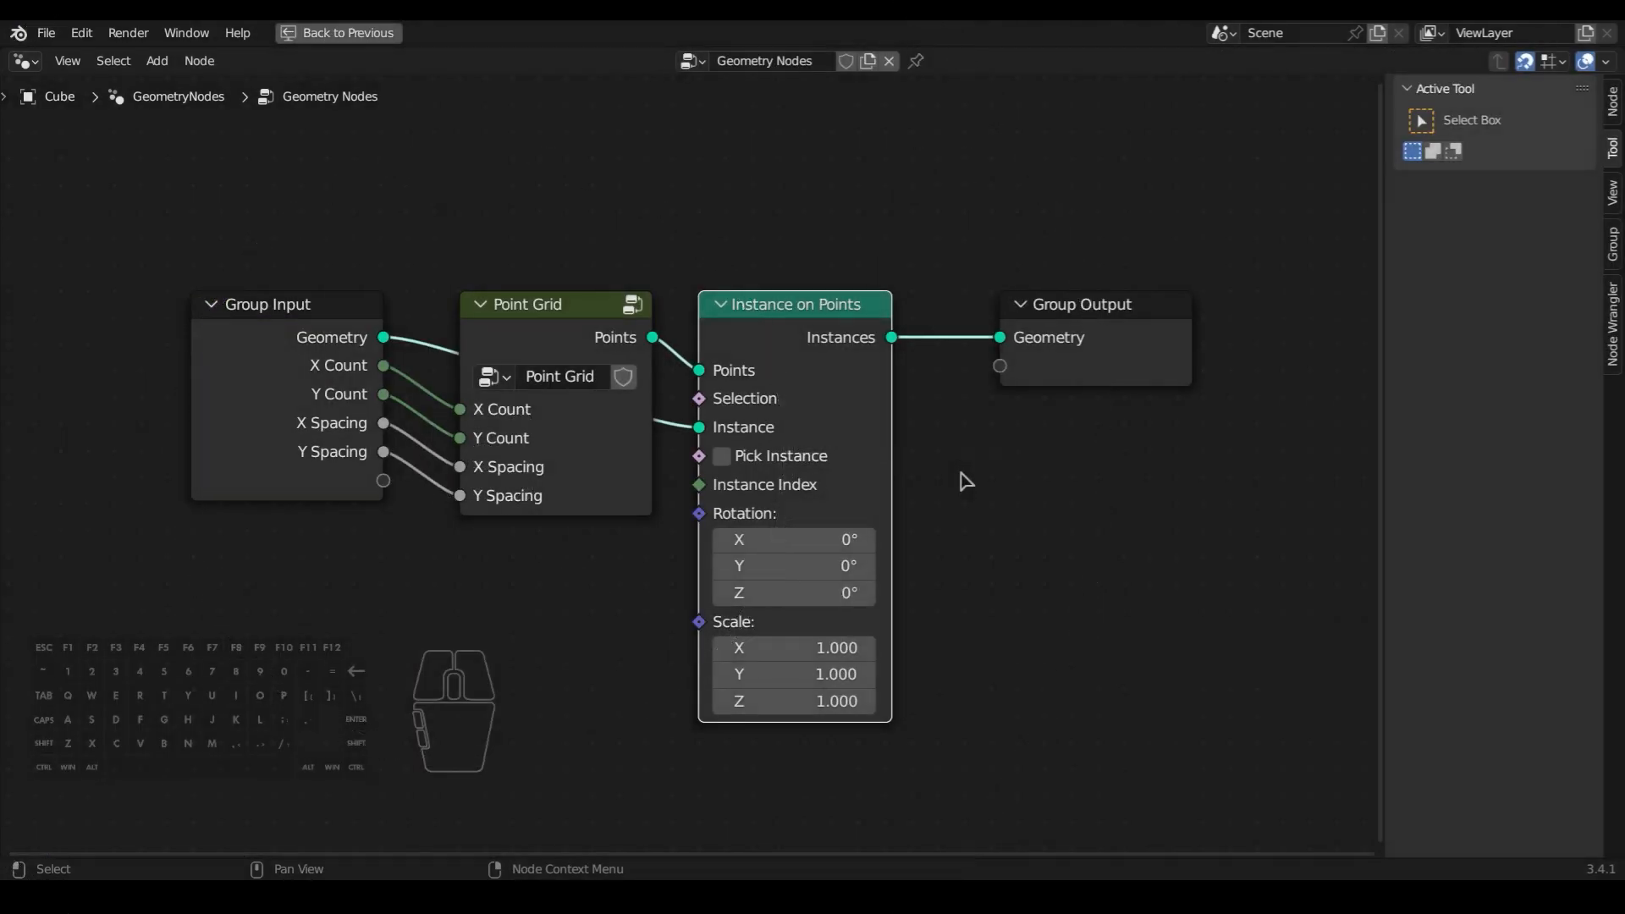
Step: Add a Position node and place it below the Group Input node
left_click(1022, 467)
key("shift+a")
left_click(959, 381)
type("posi")
key("Return")
left_click(383, 617)
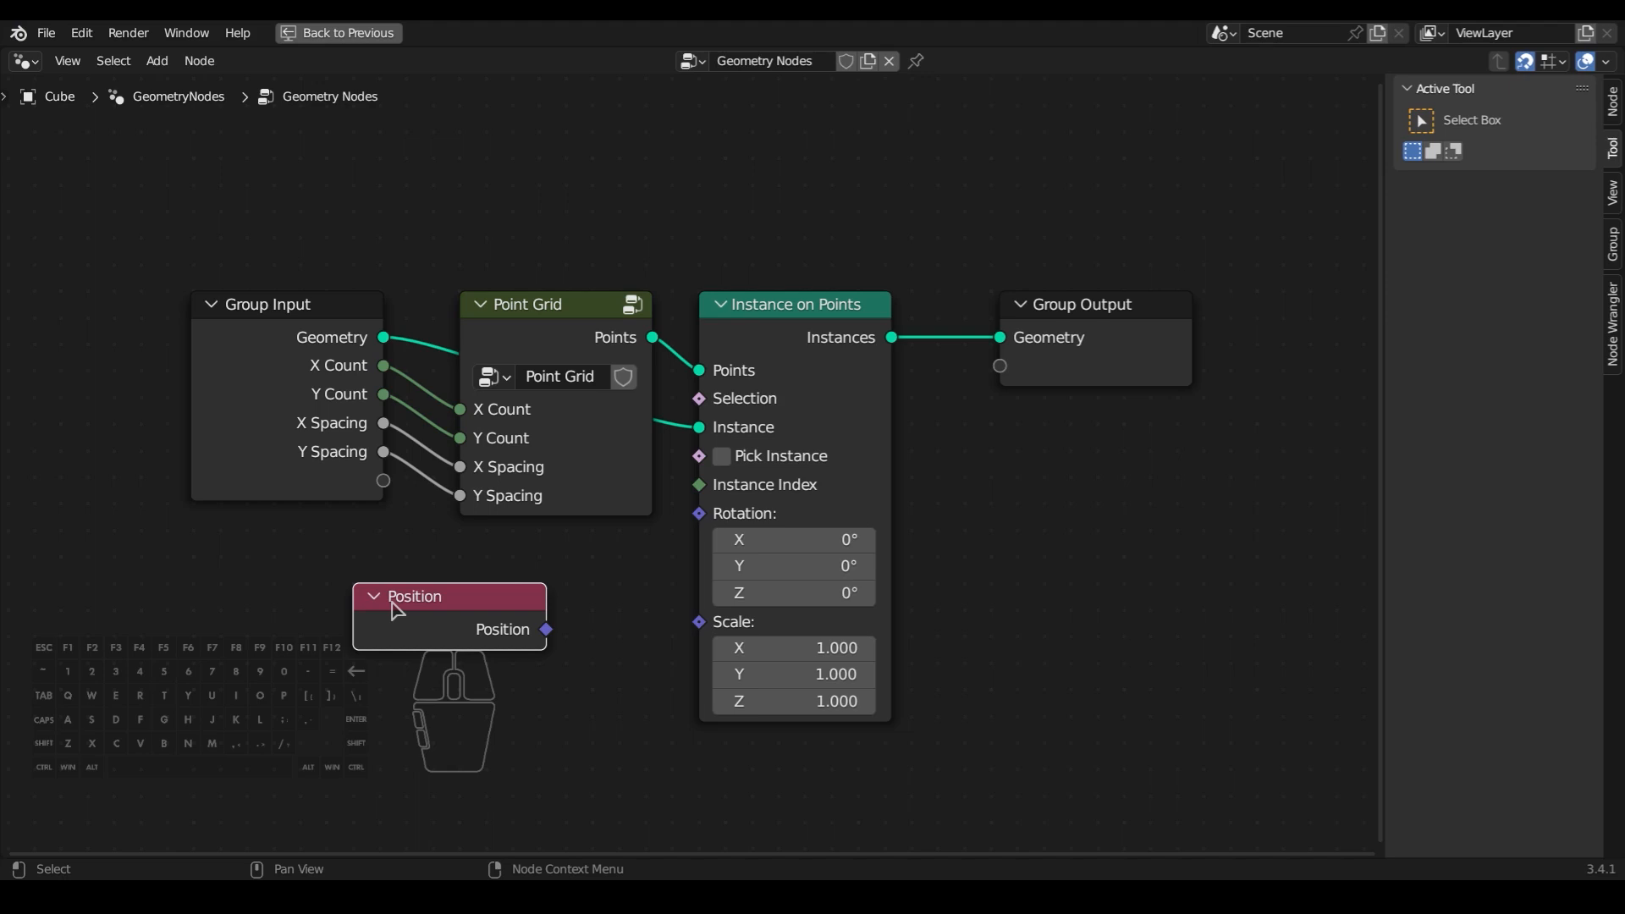
middle_click_drag(444, 648, 595, 568)
left_click_drag(563, 545, 377, 568)
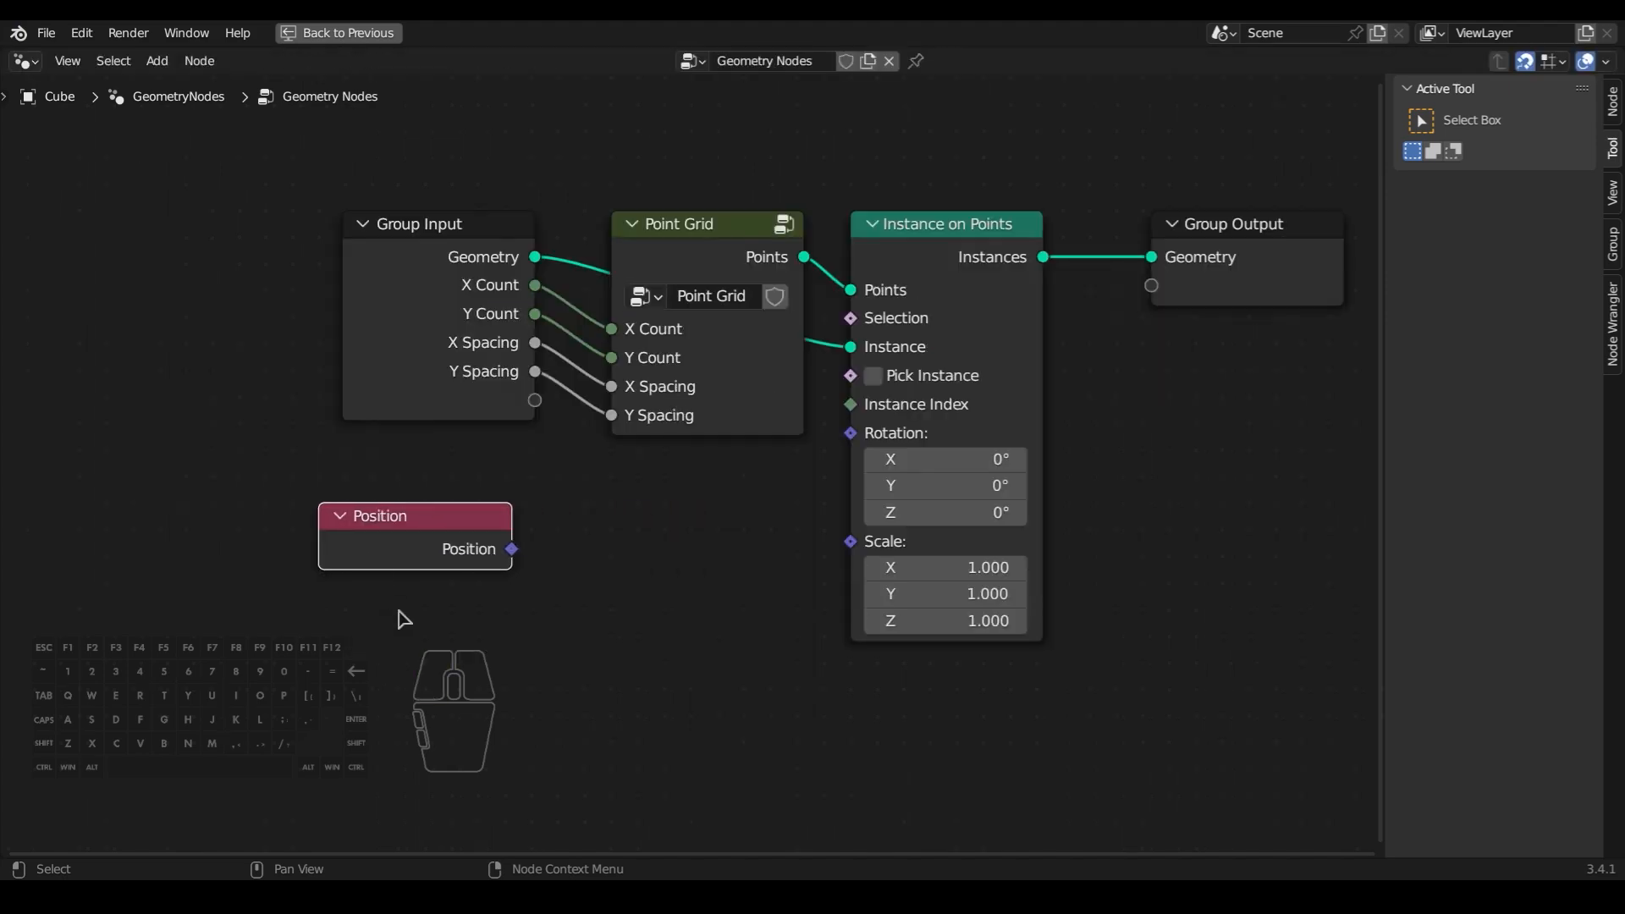
Step: Add an Object Info node directly below the Position node
left_click(412, 631)
key("shift+a")
type("a")
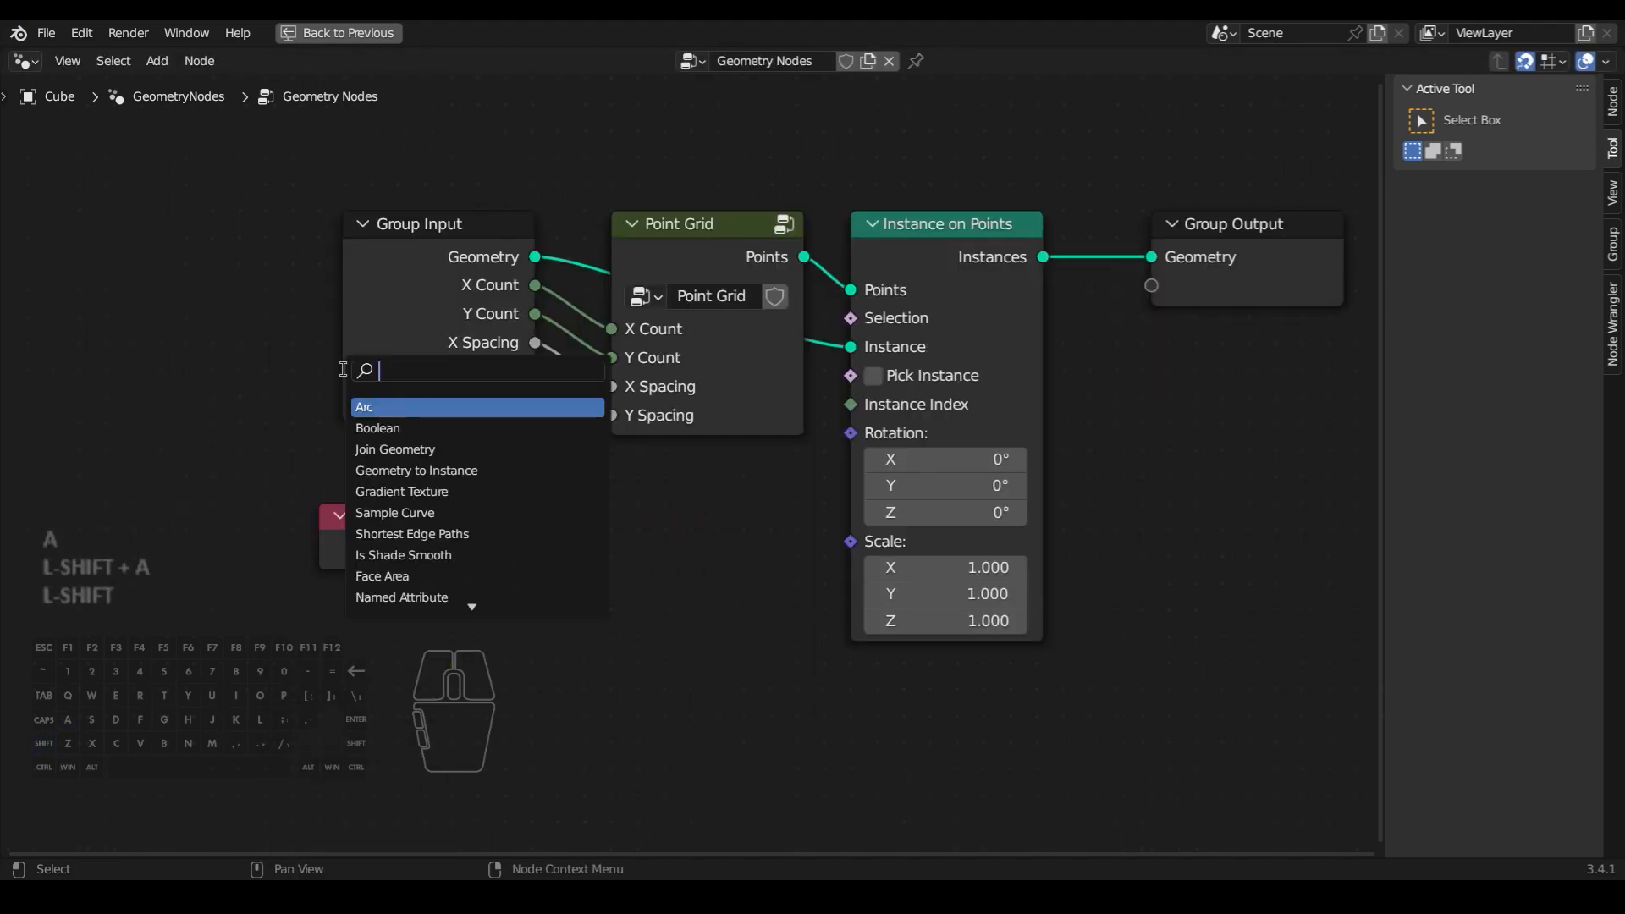
type("obje")
left_click(405, 429)
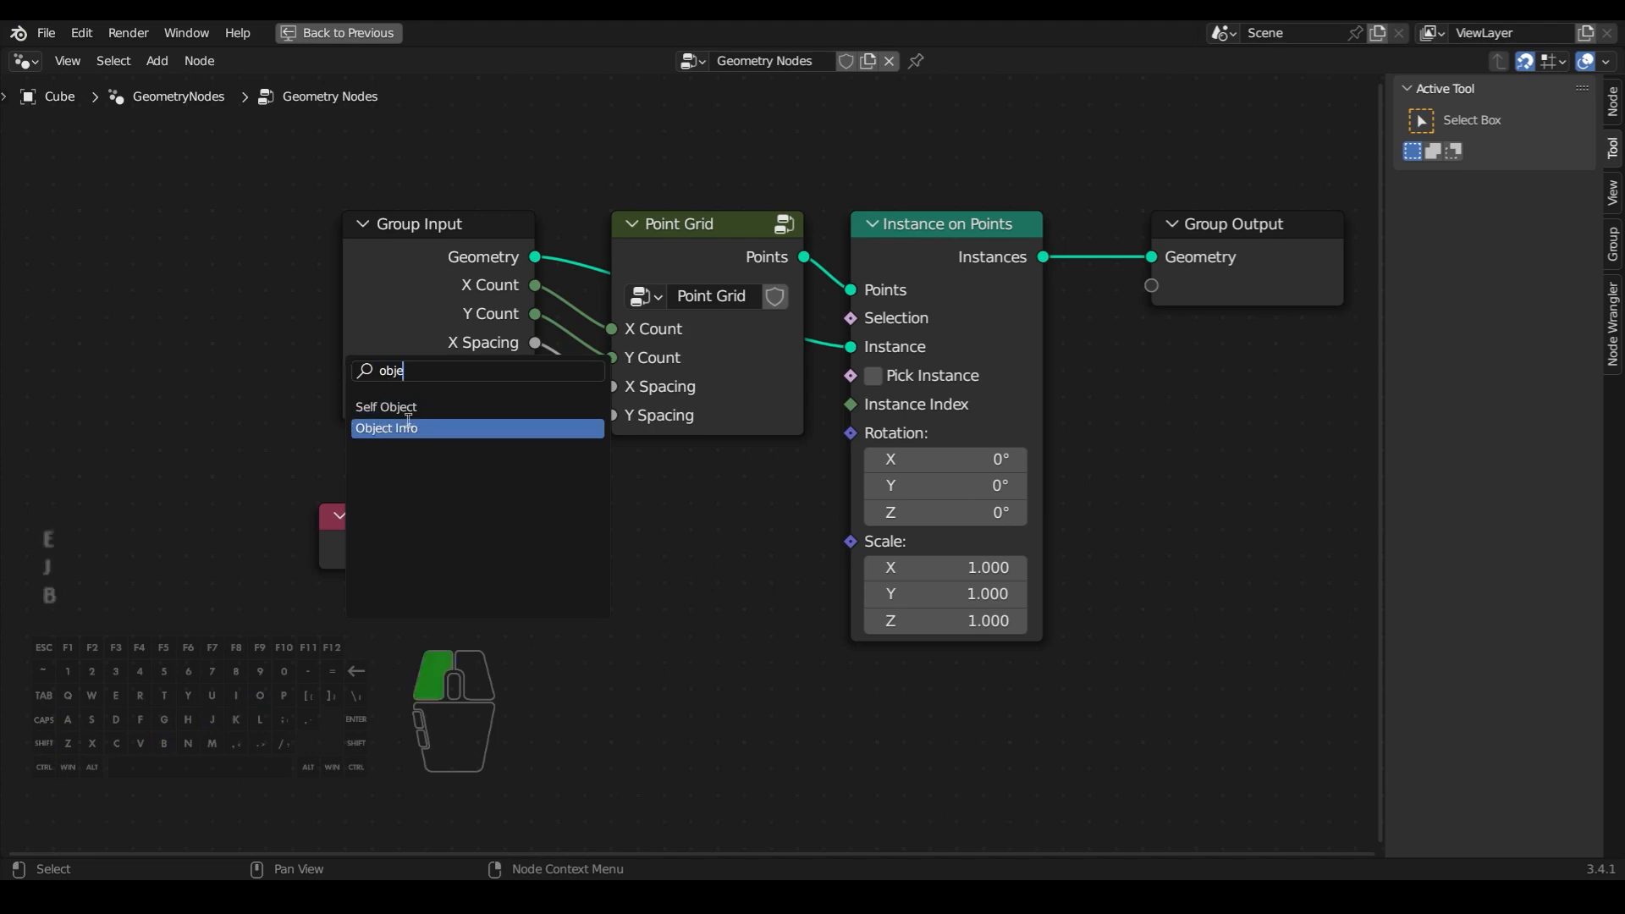
left_click(461, 665)
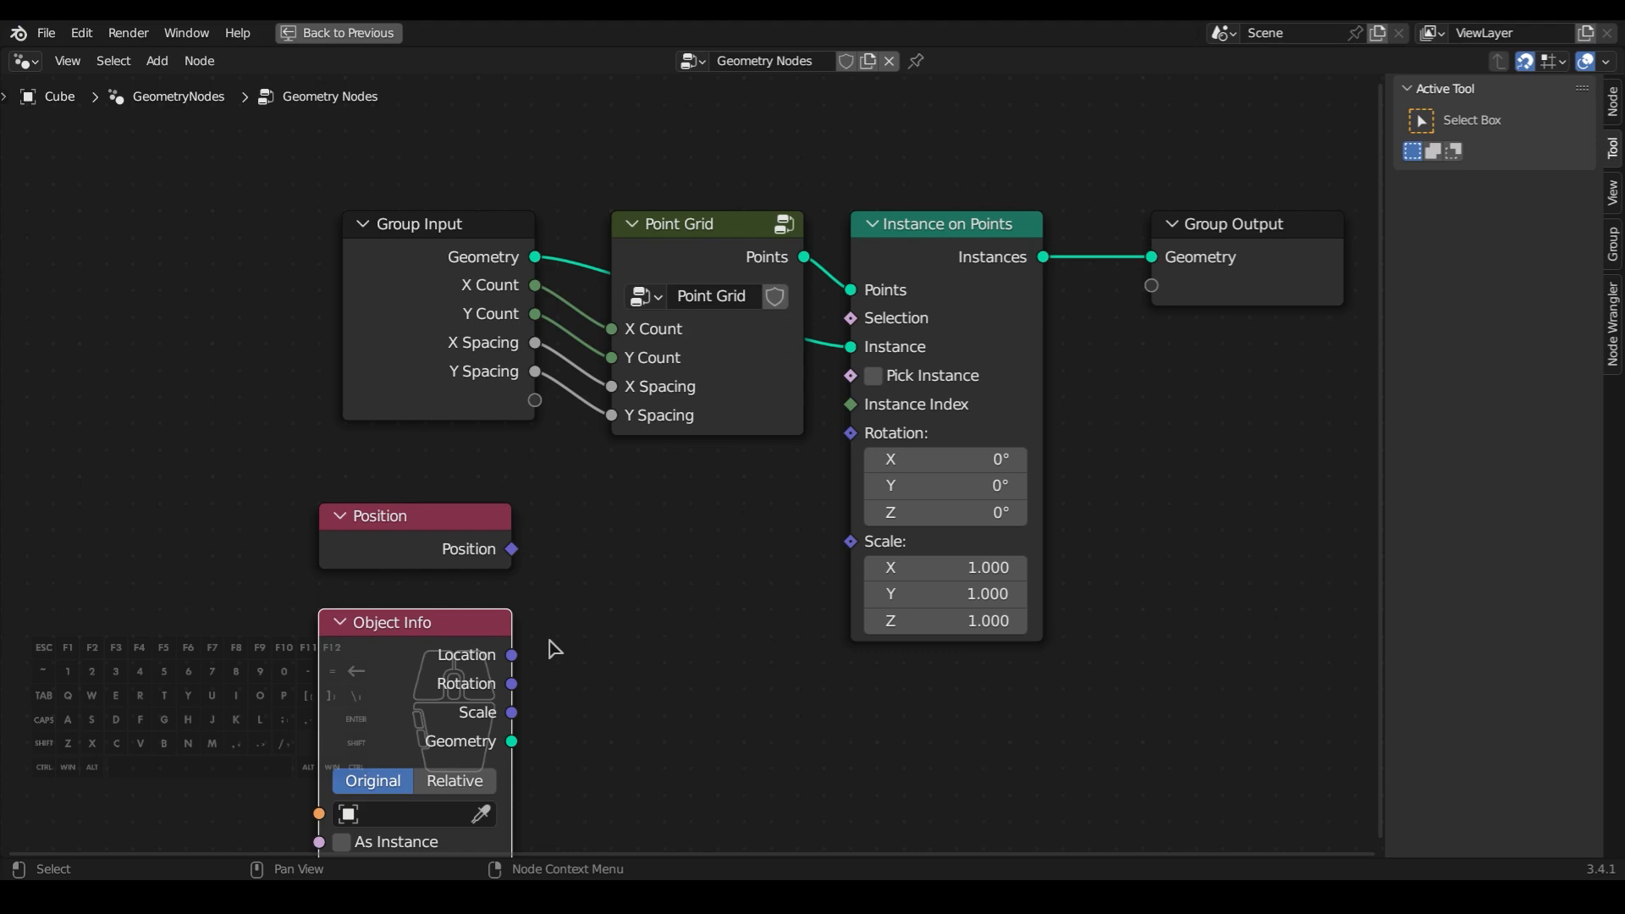
Step: Restore the split layout and add an empty object to the scene
key("ctrl+space")
key("shift+a")
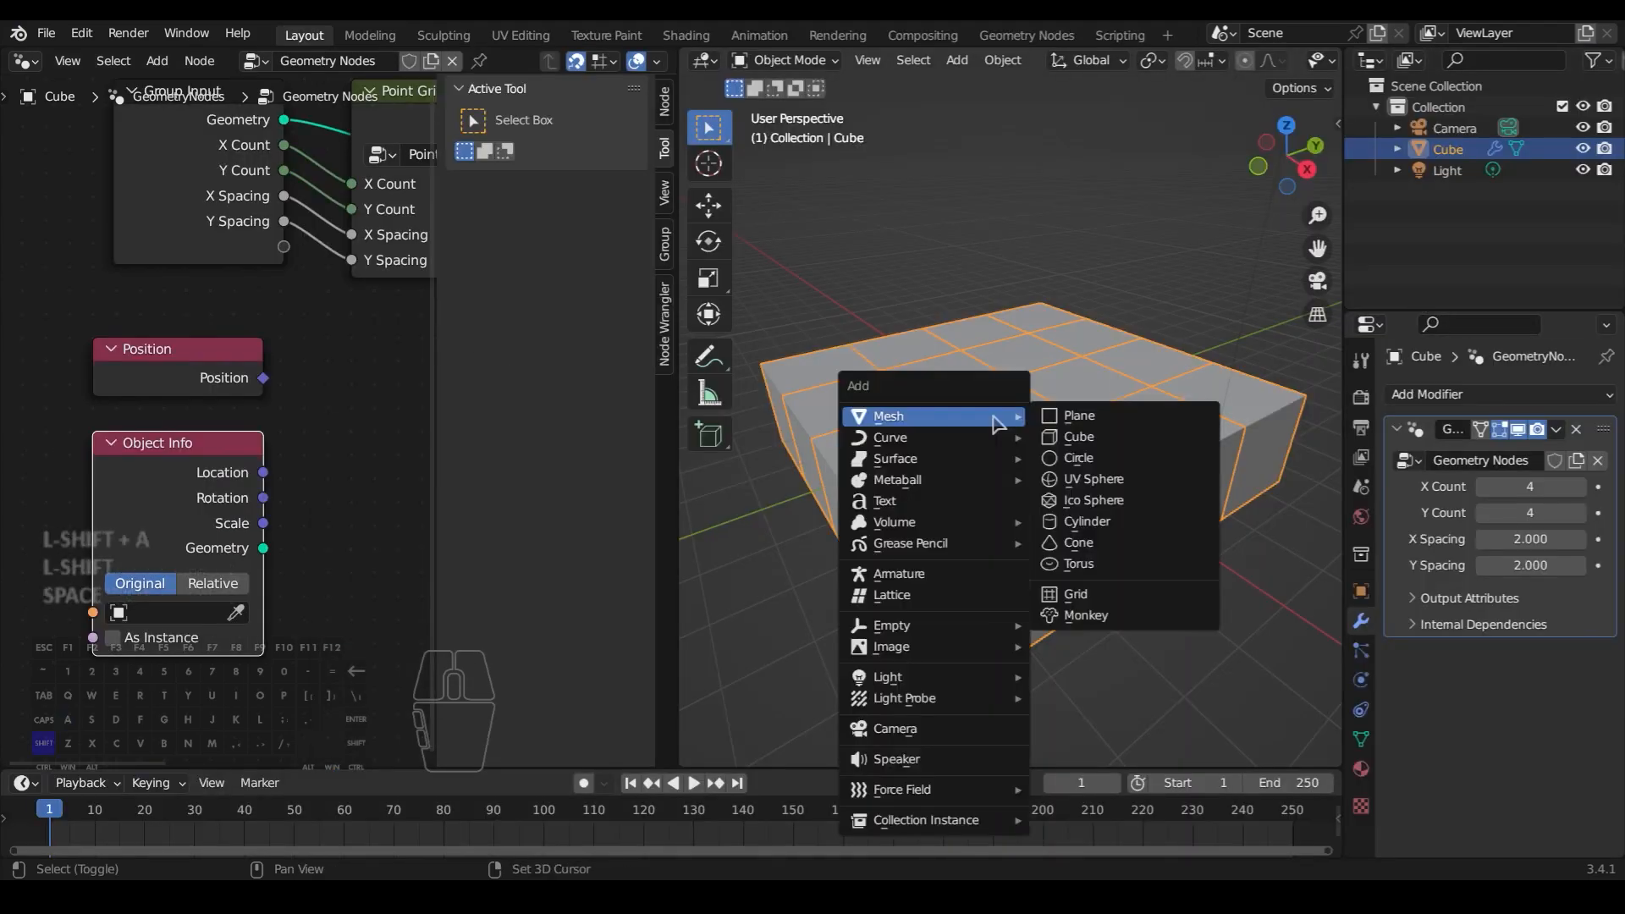
mouse_move(974, 626)
key("a")
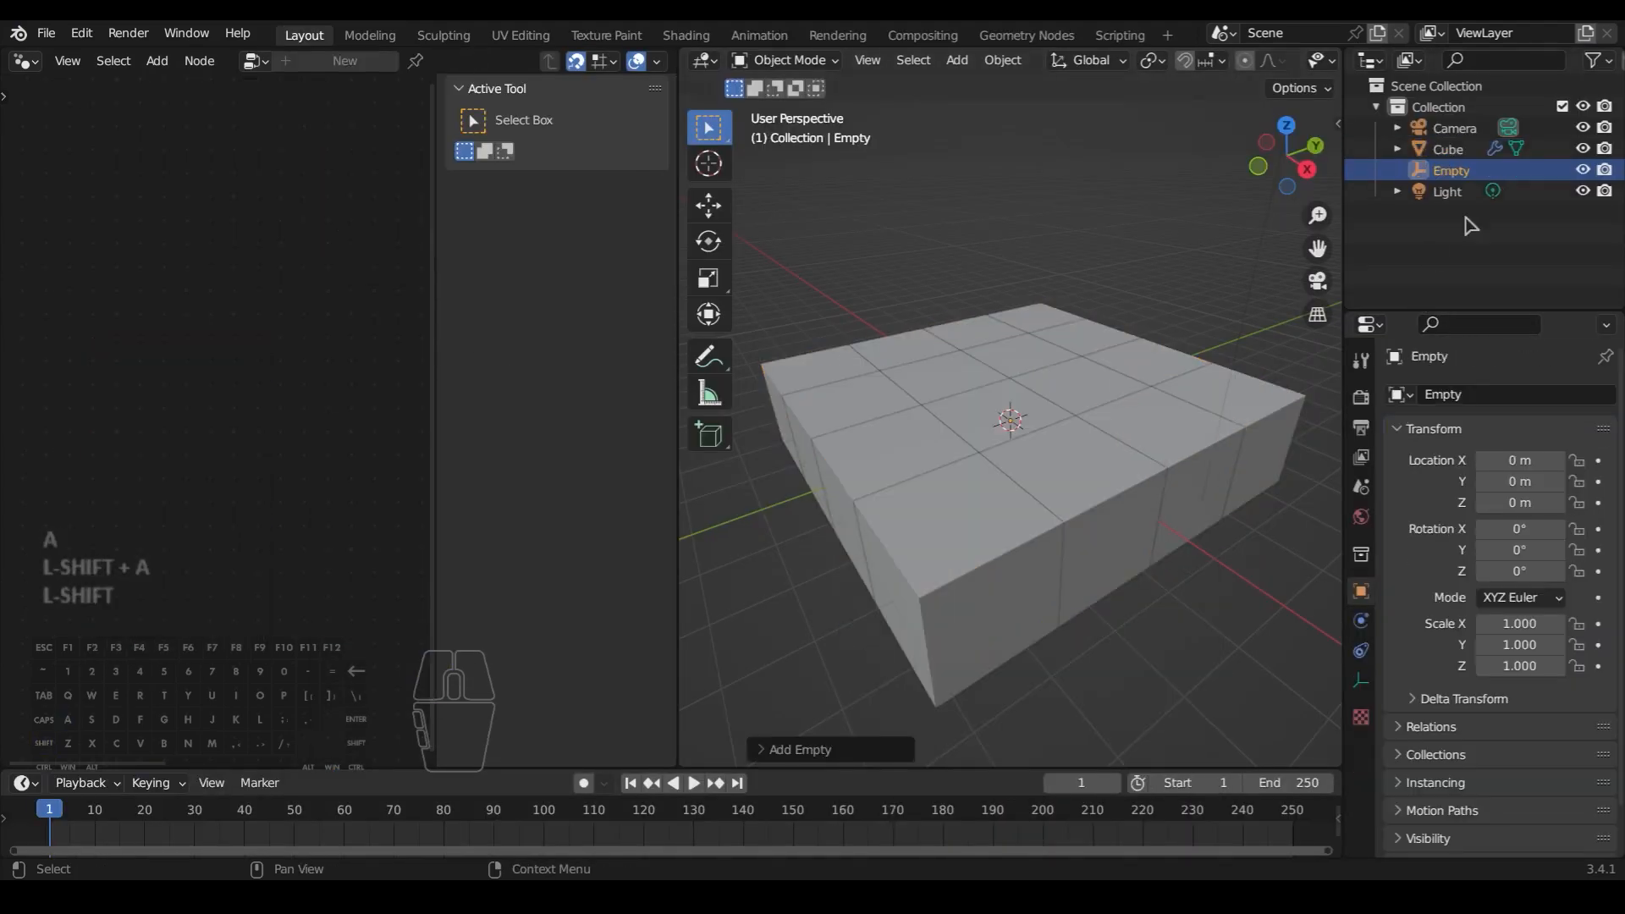
Step: Reselect the cube grid and assign the Empty as the object of its Object Info node
left_click(974, 517)
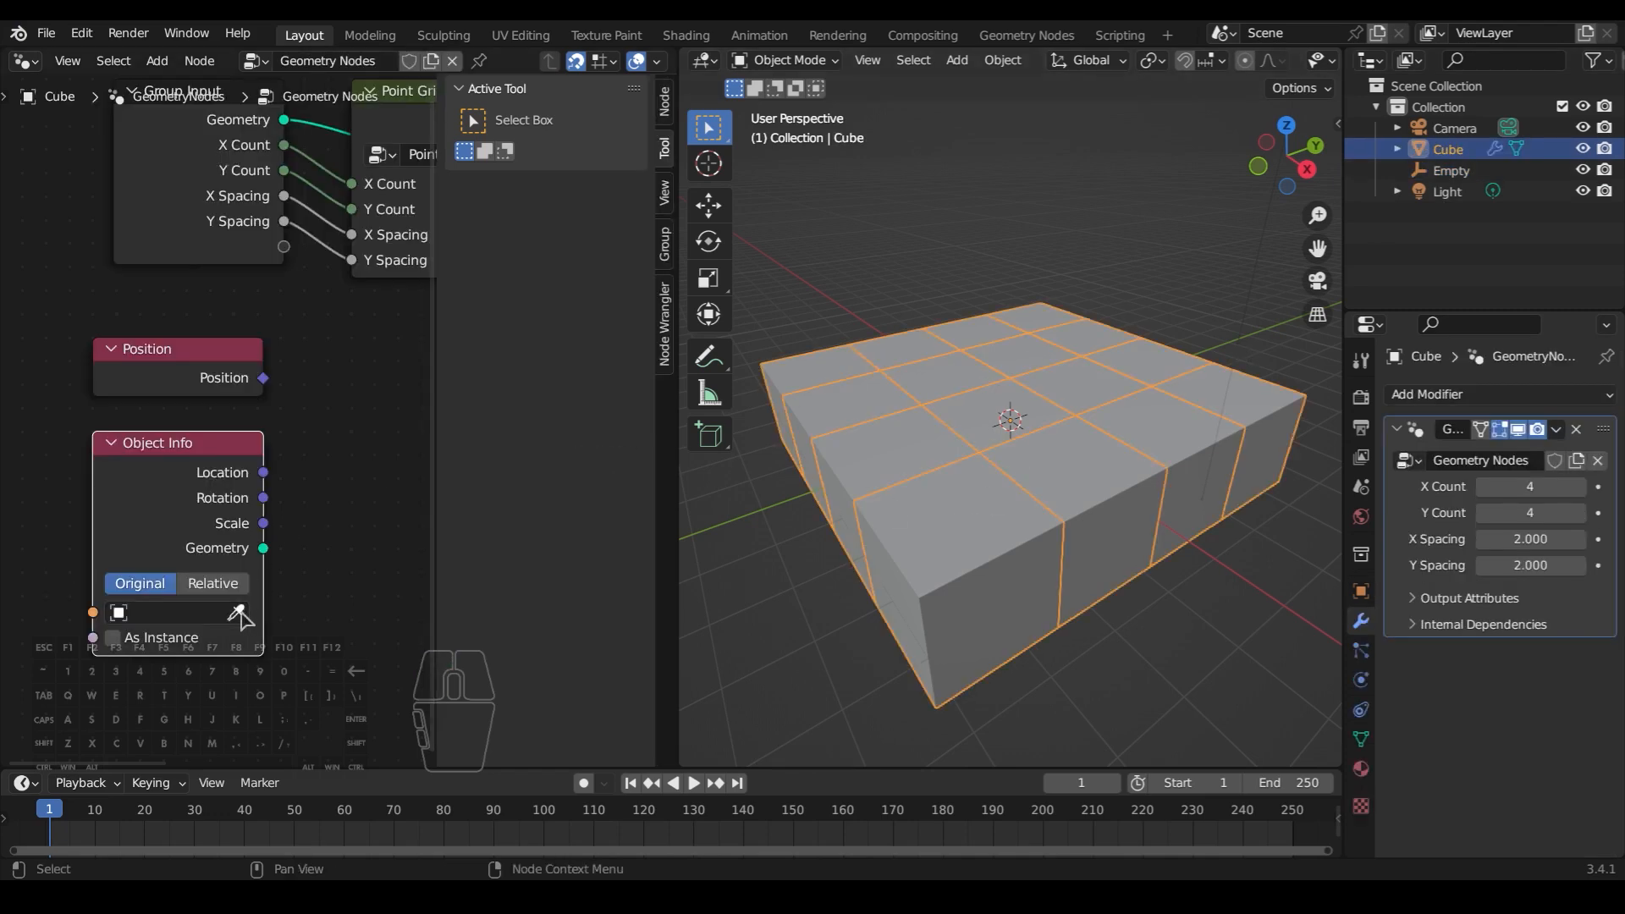
left_click(240, 614)
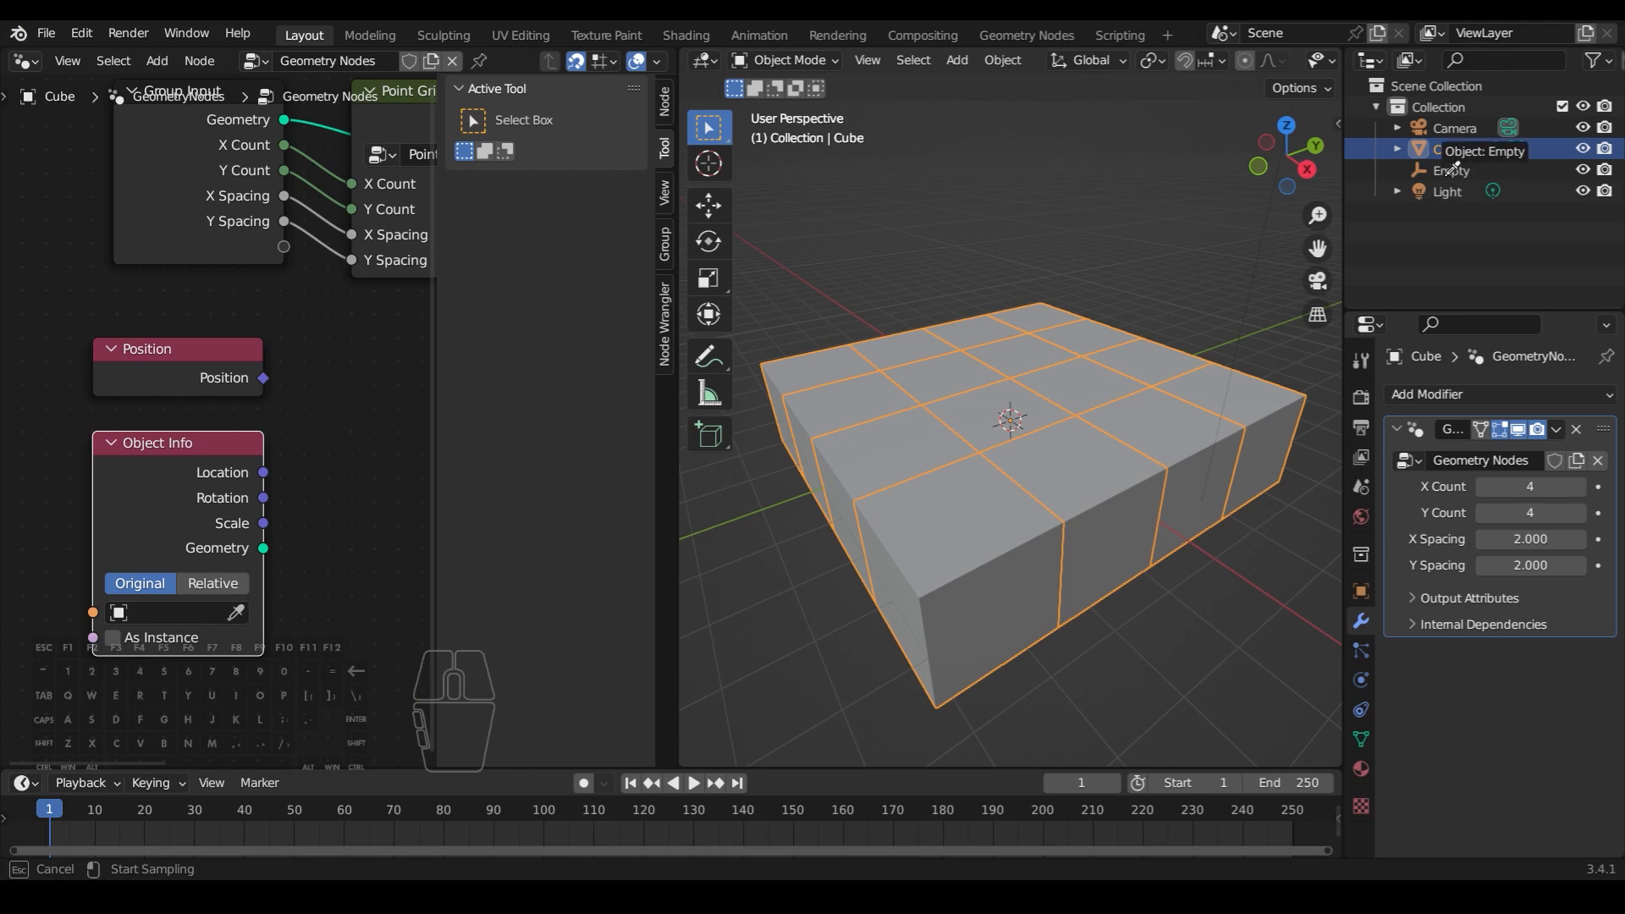
left_click(1451, 172)
Step: Add a Vector Math node beside the Position and Object Info nodes and set its operation to Distance
key("ctrl+space")
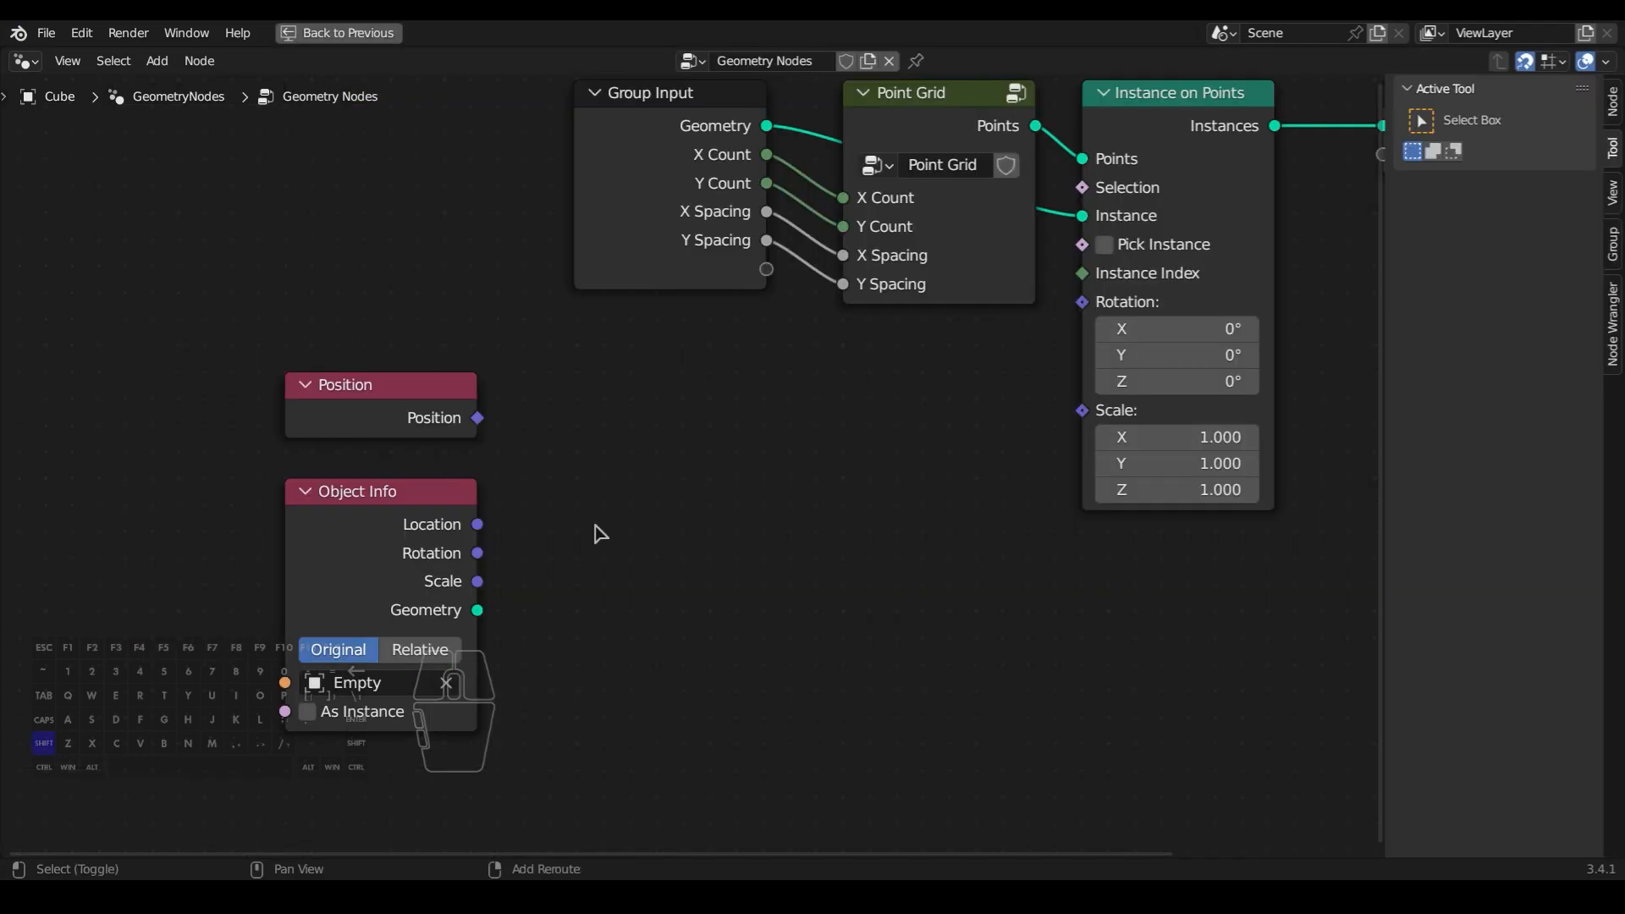
key("shift+a")
left_click(540, 382)
type("vect")
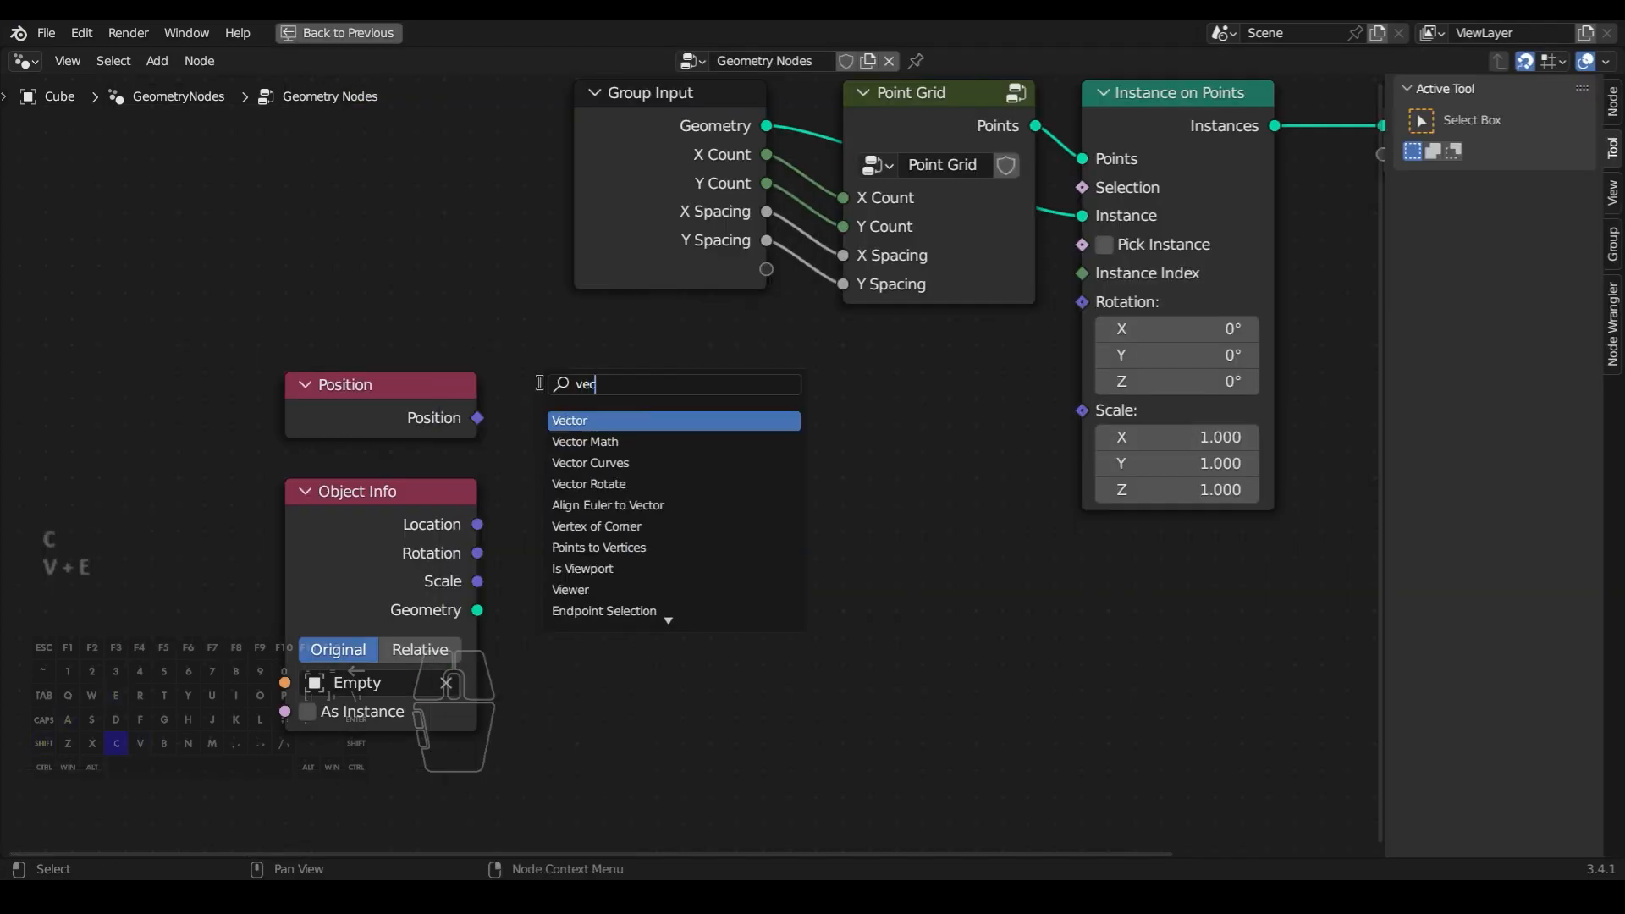
left_click(610, 441)
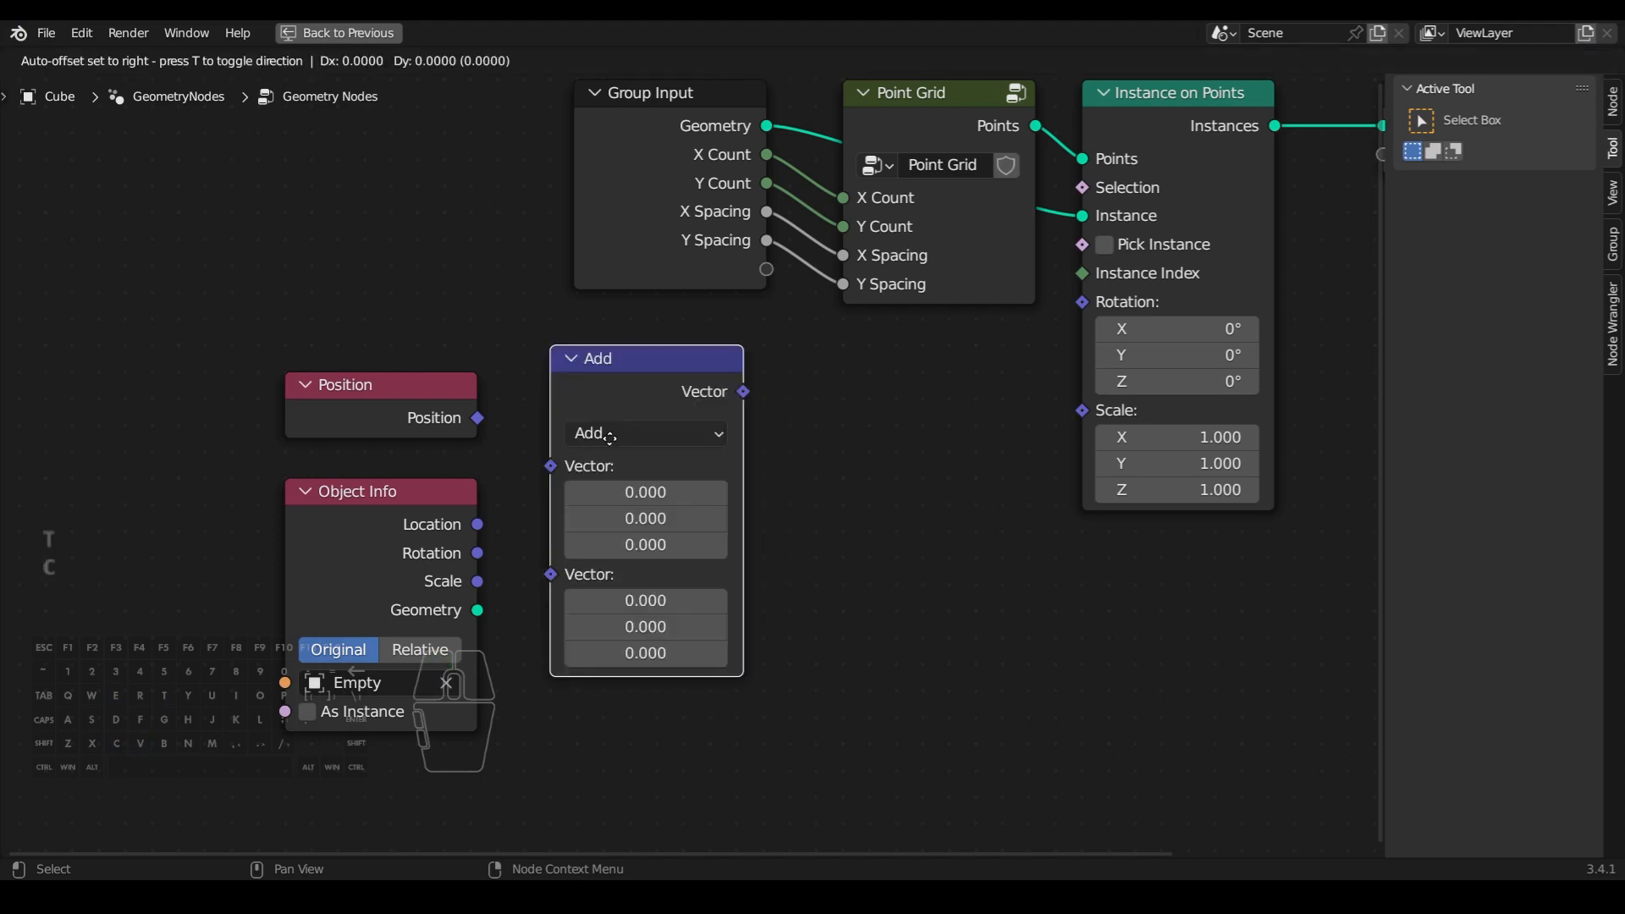
left_click(610, 437)
left_click(610, 437)
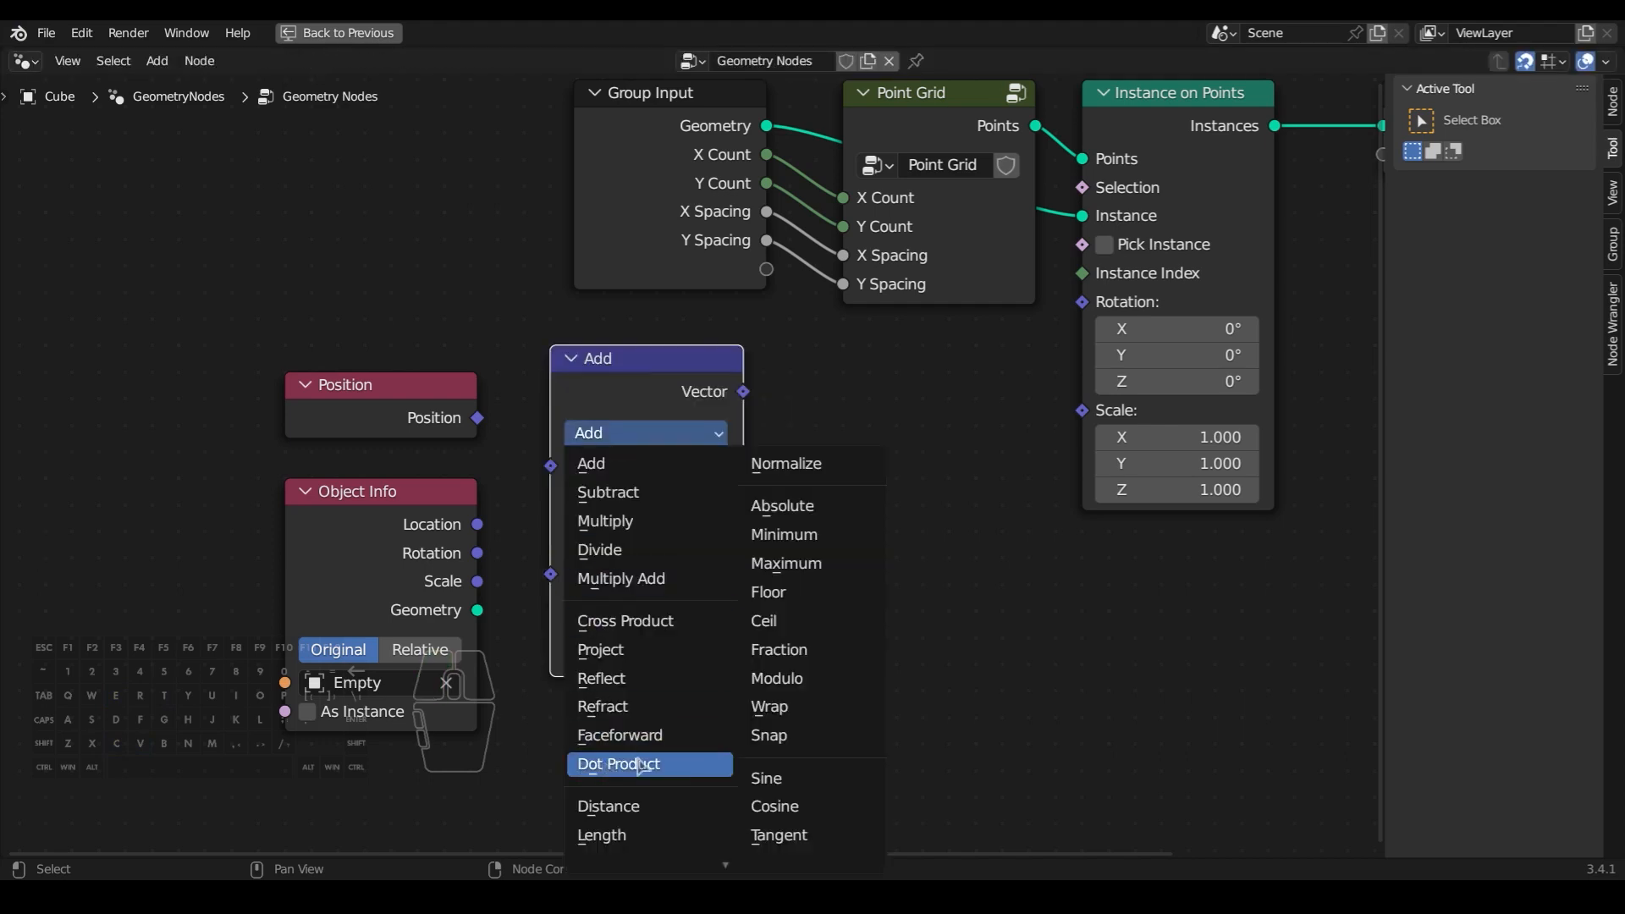
left_click(635, 815)
Step: Connect Position and the Object Info Location to the Distance node's two vectors, and shift all three nodes away from the main chain
left_click_drag(478, 419, 560, 466)
left_click_drag(478, 525, 552, 500)
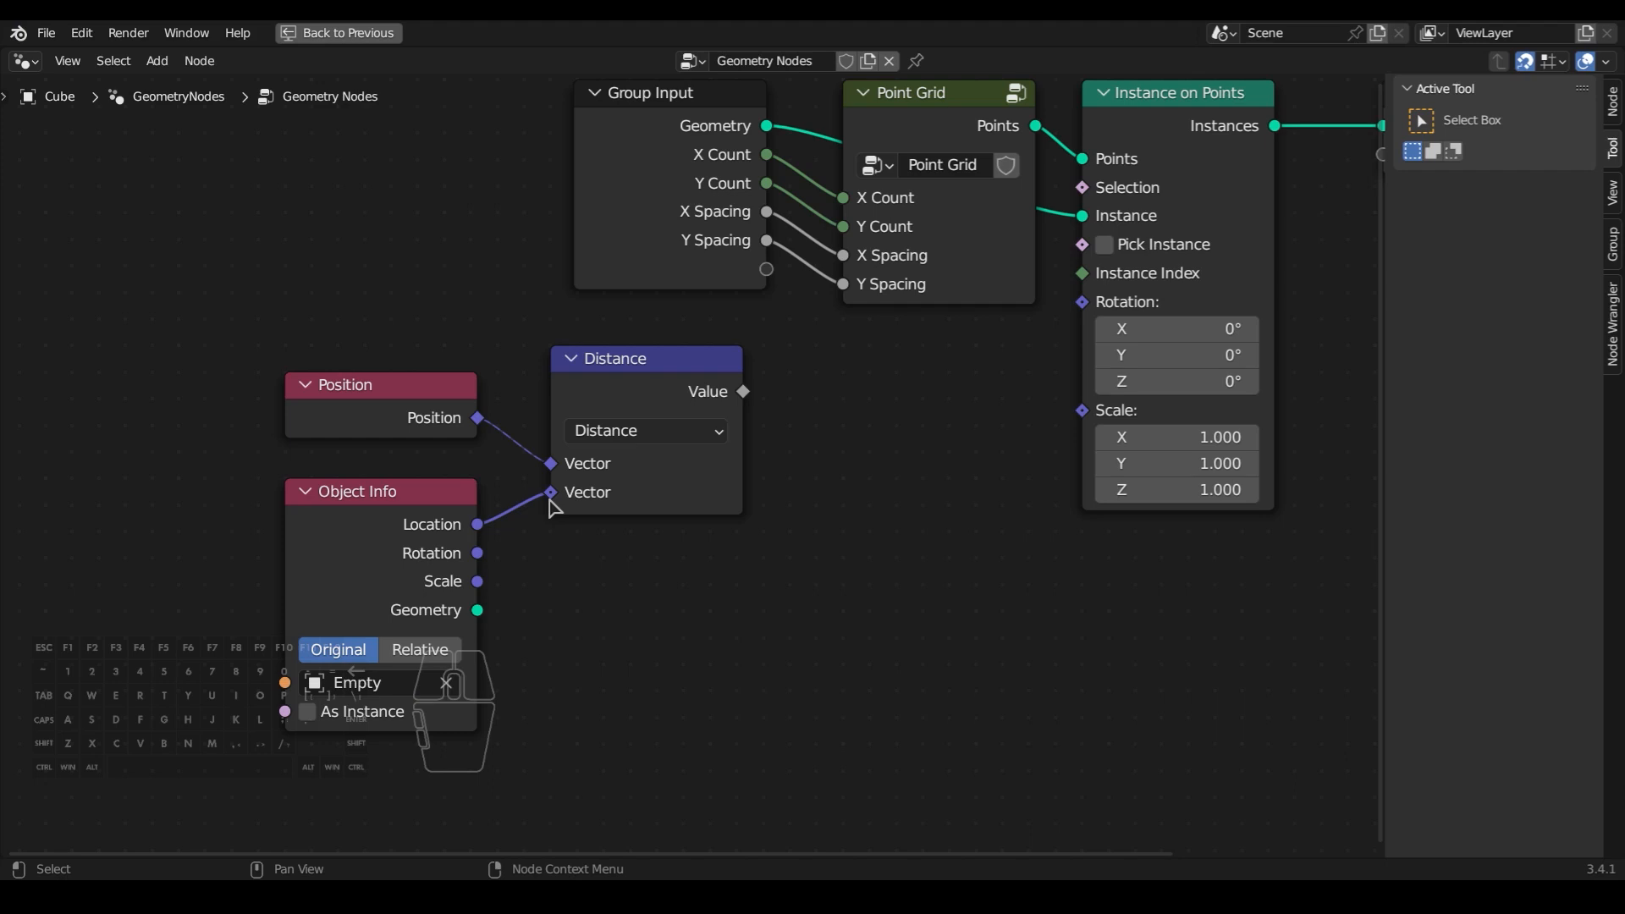
left_click_drag(785, 413, 266, 642)
key("g")
left_click(459, 584)
Step: Add a Map Range node after the Distance node and connect the distance to its Value input
middle_click_drag(554, 578, 676, 566)
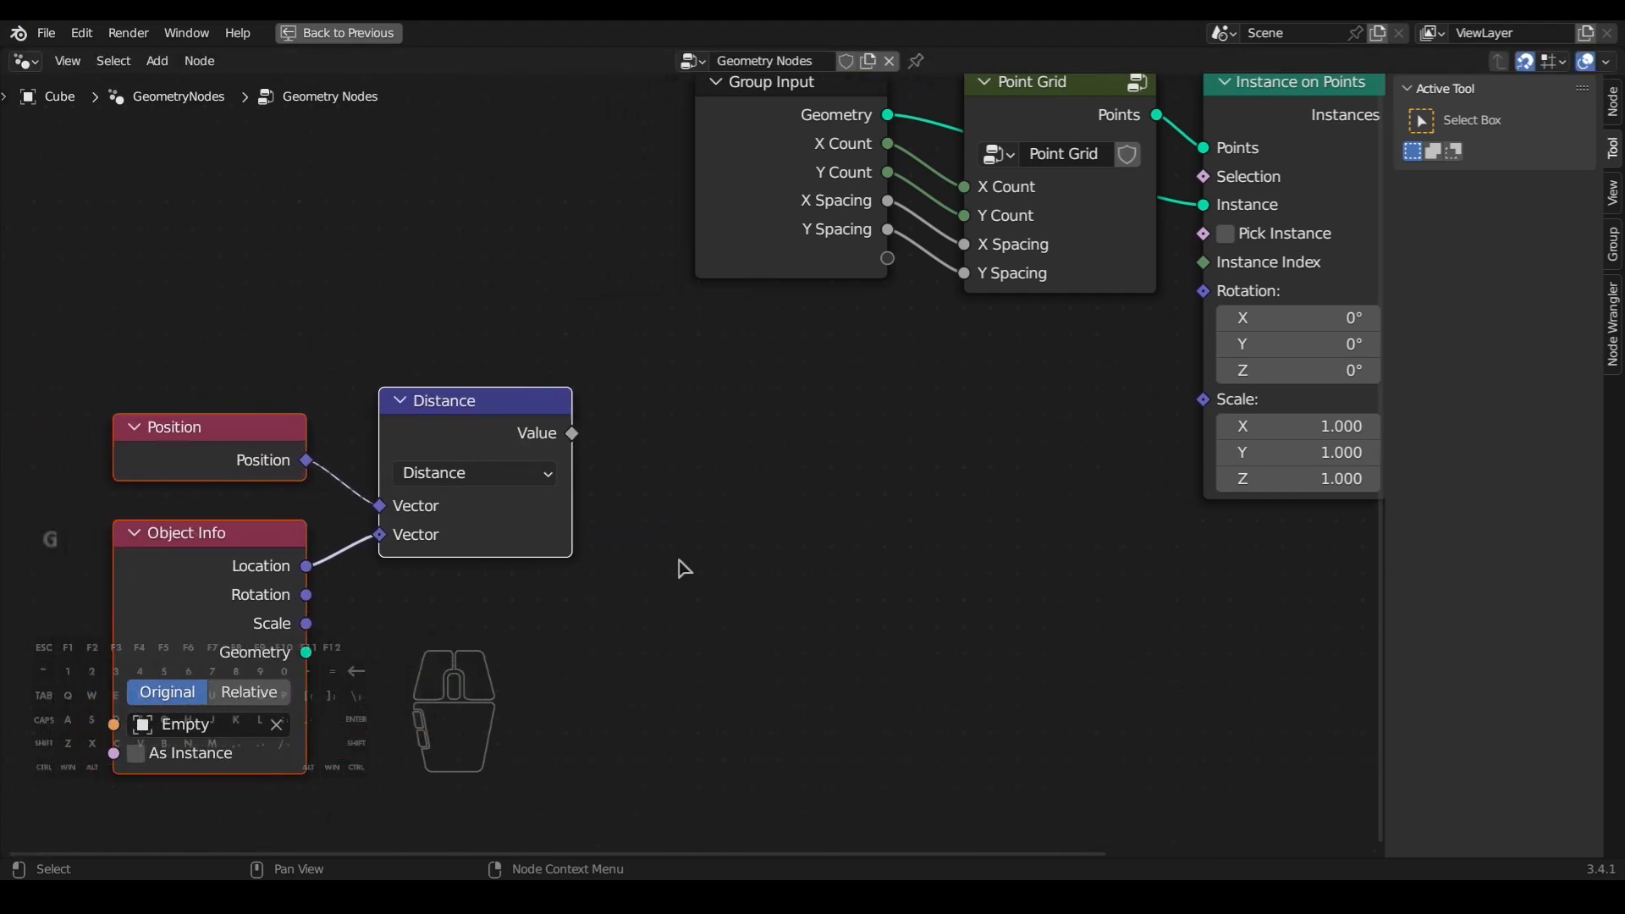
key("shift+a")
left_click(630, 382)
type("map")
left_click(668, 421)
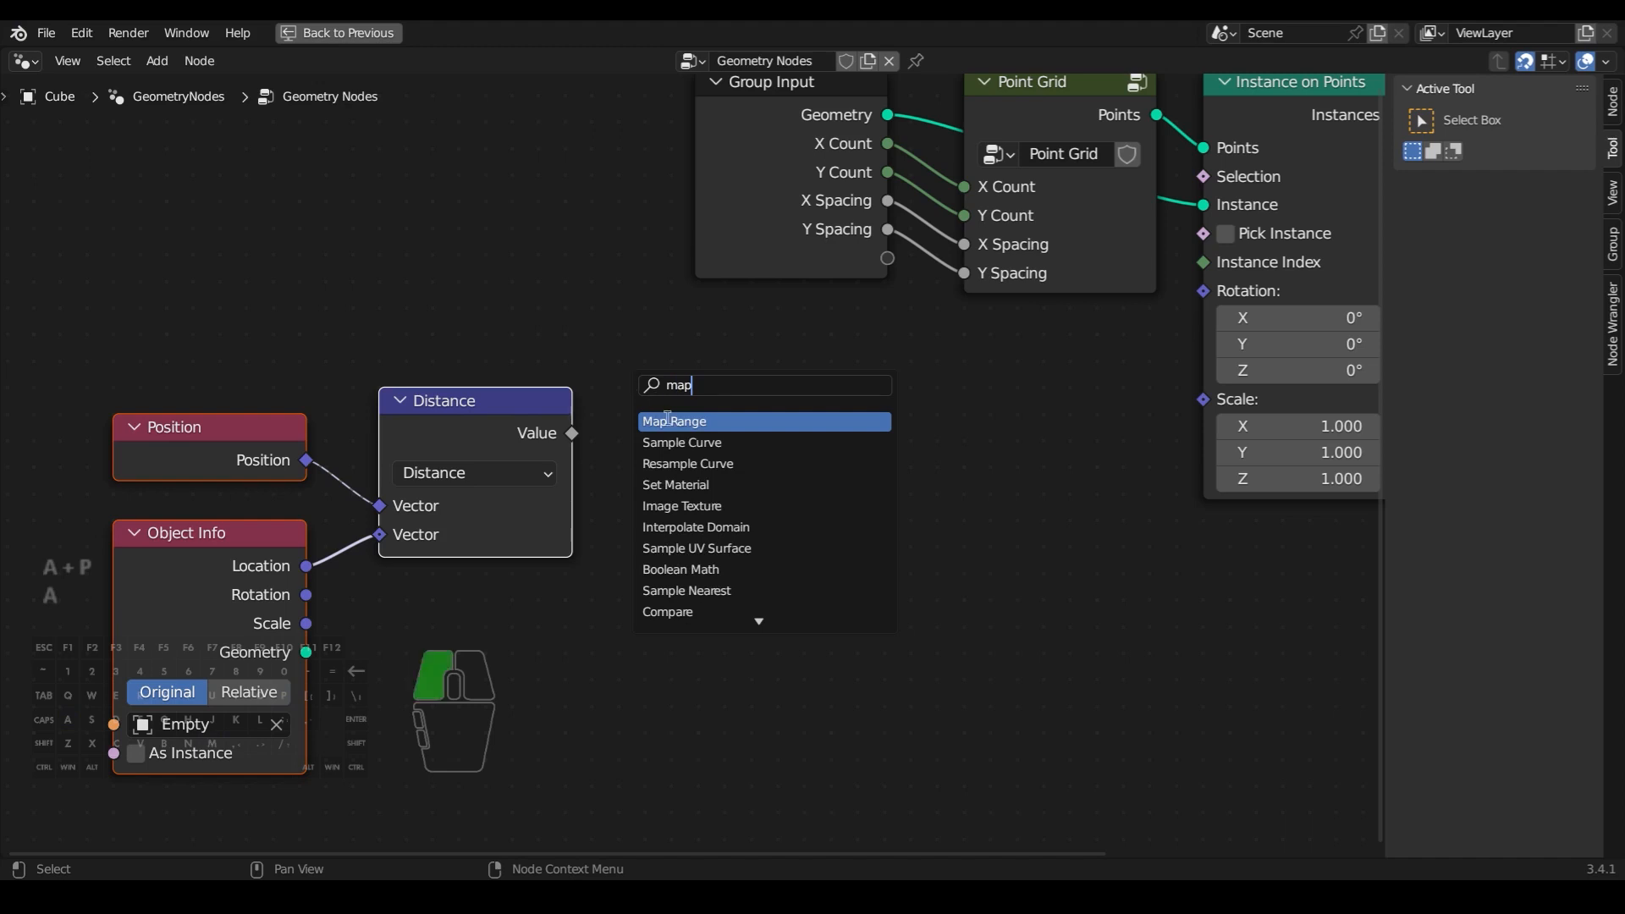
left_click(708, 442)
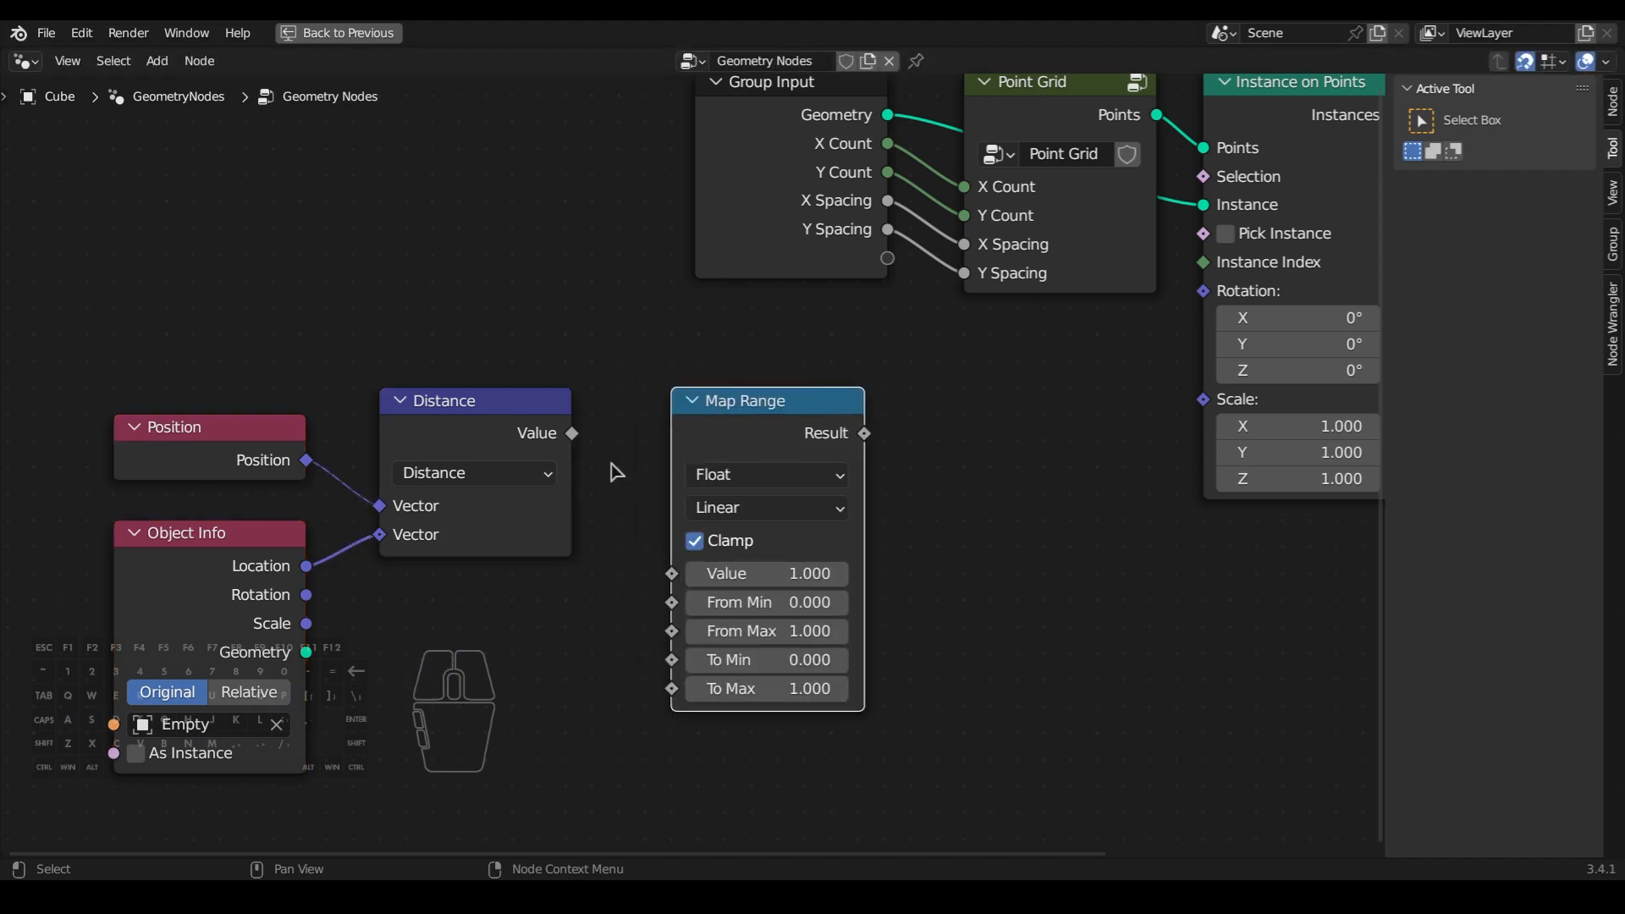
left_click_drag(574, 433, 674, 576)
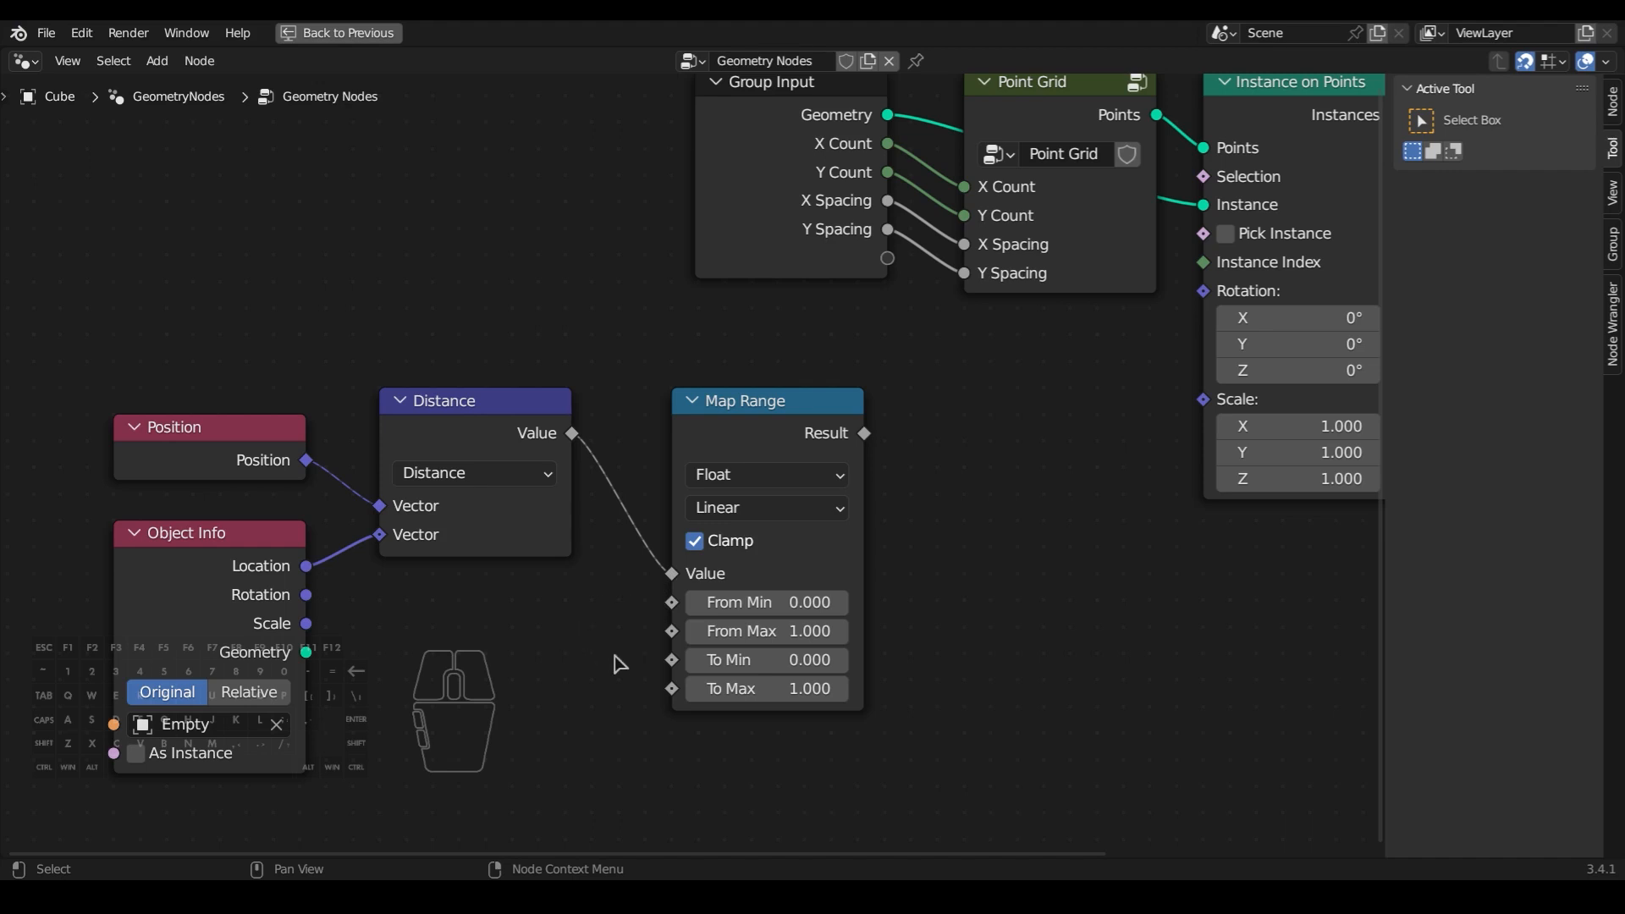
Step: Set the Map Range node's To Min to 1 and To Max to 0
left_click(784, 659)
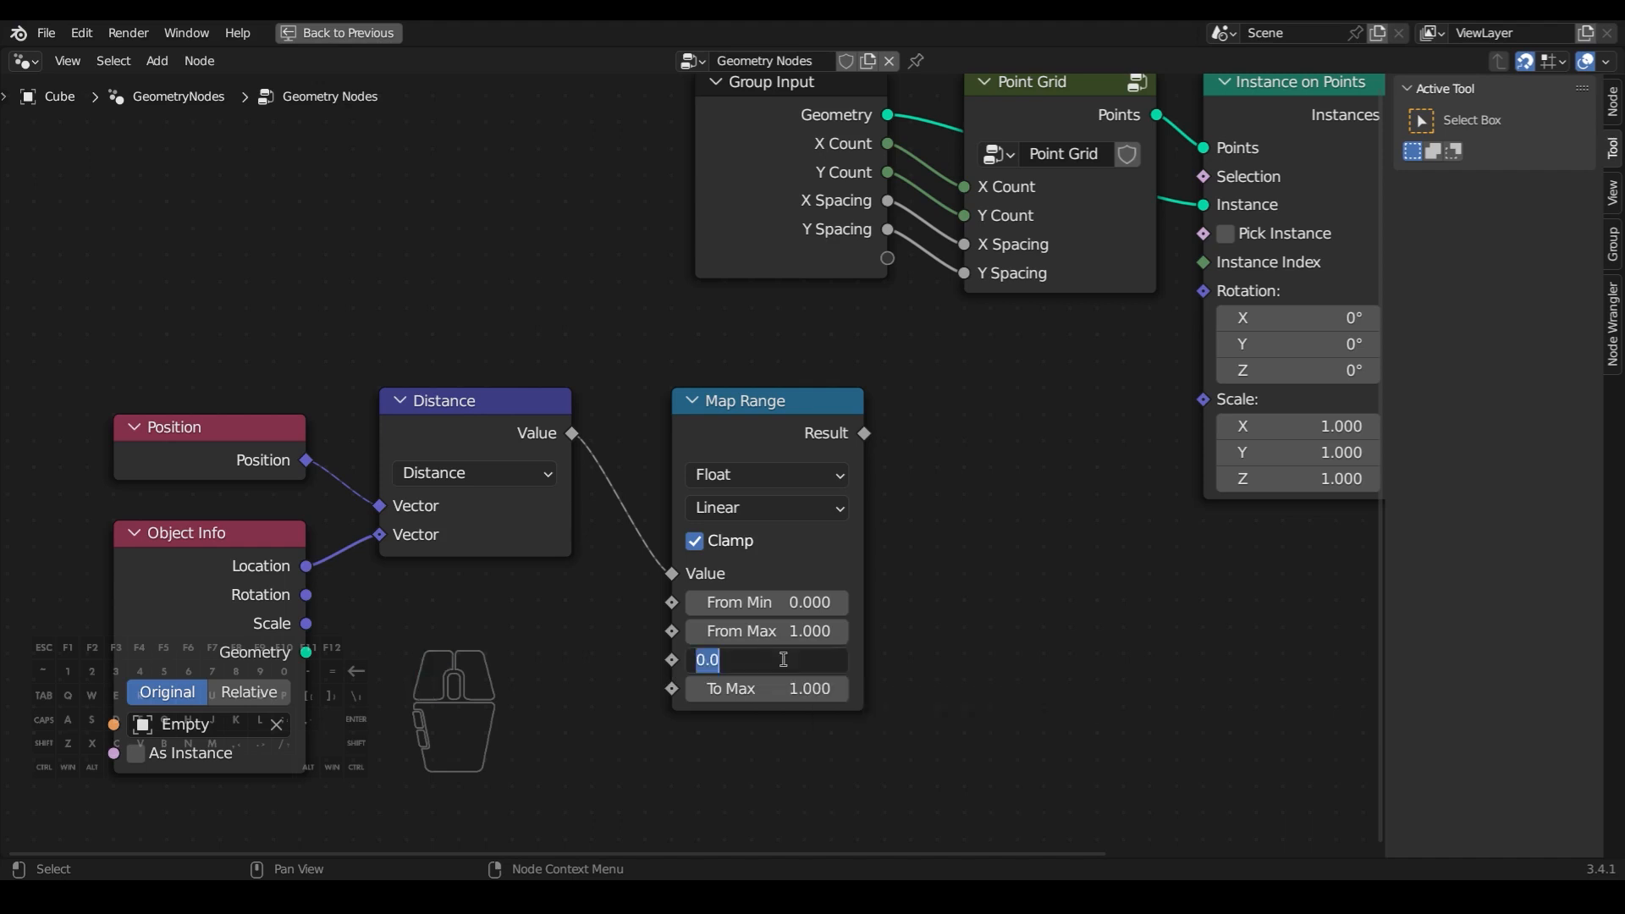
type("-1")
key("Return")
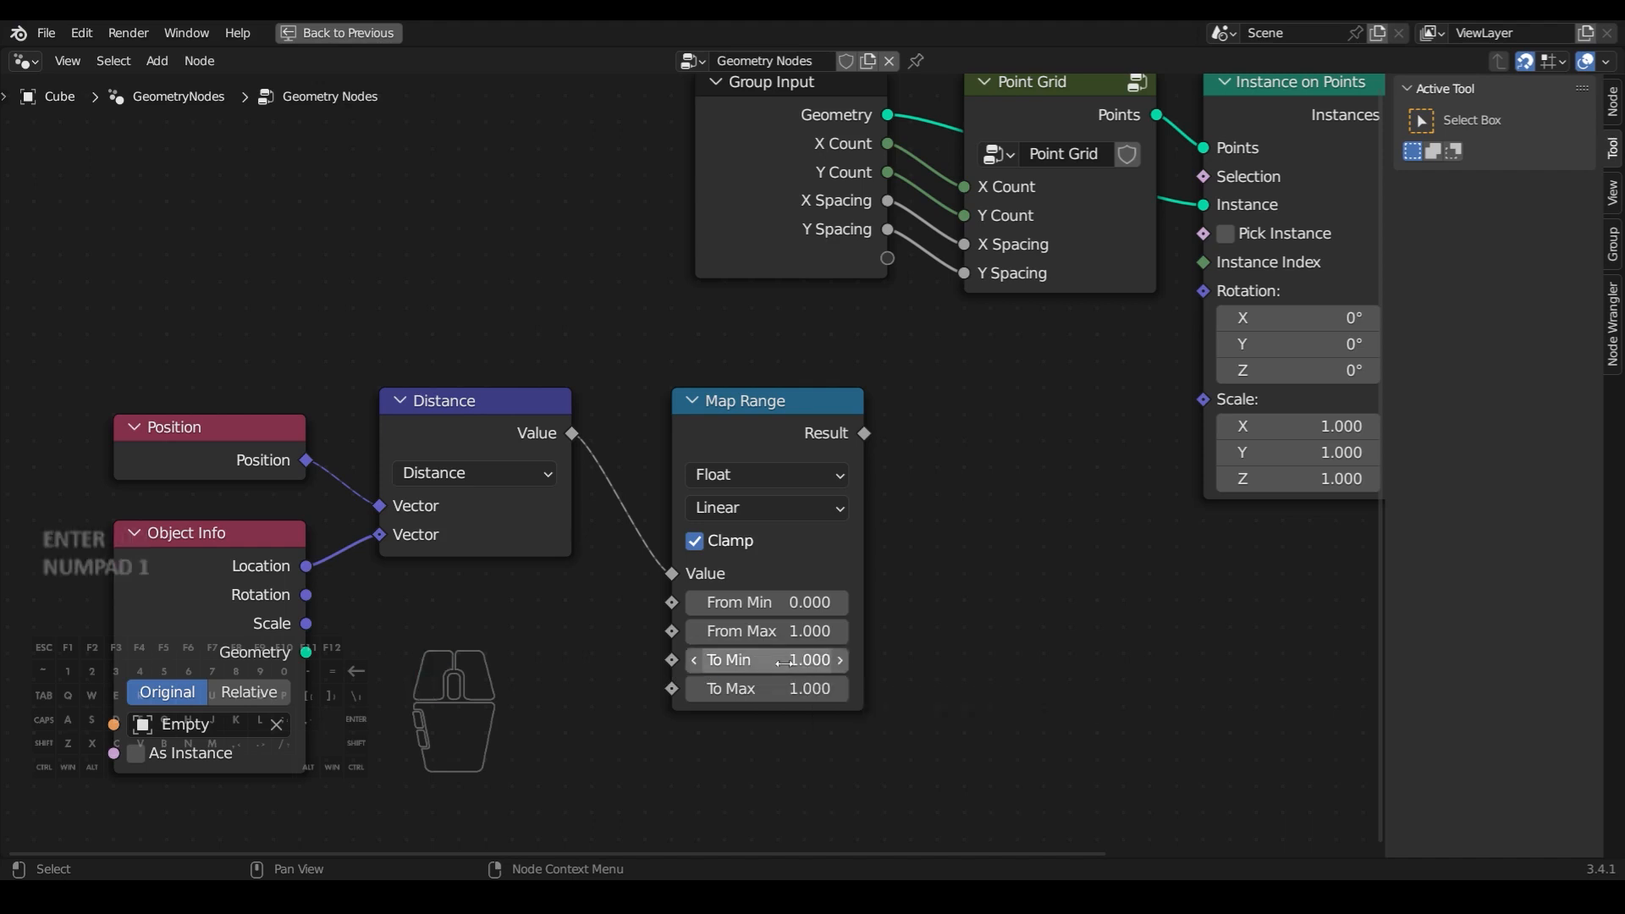
left_click(780, 688)
type("0")
key("Return")
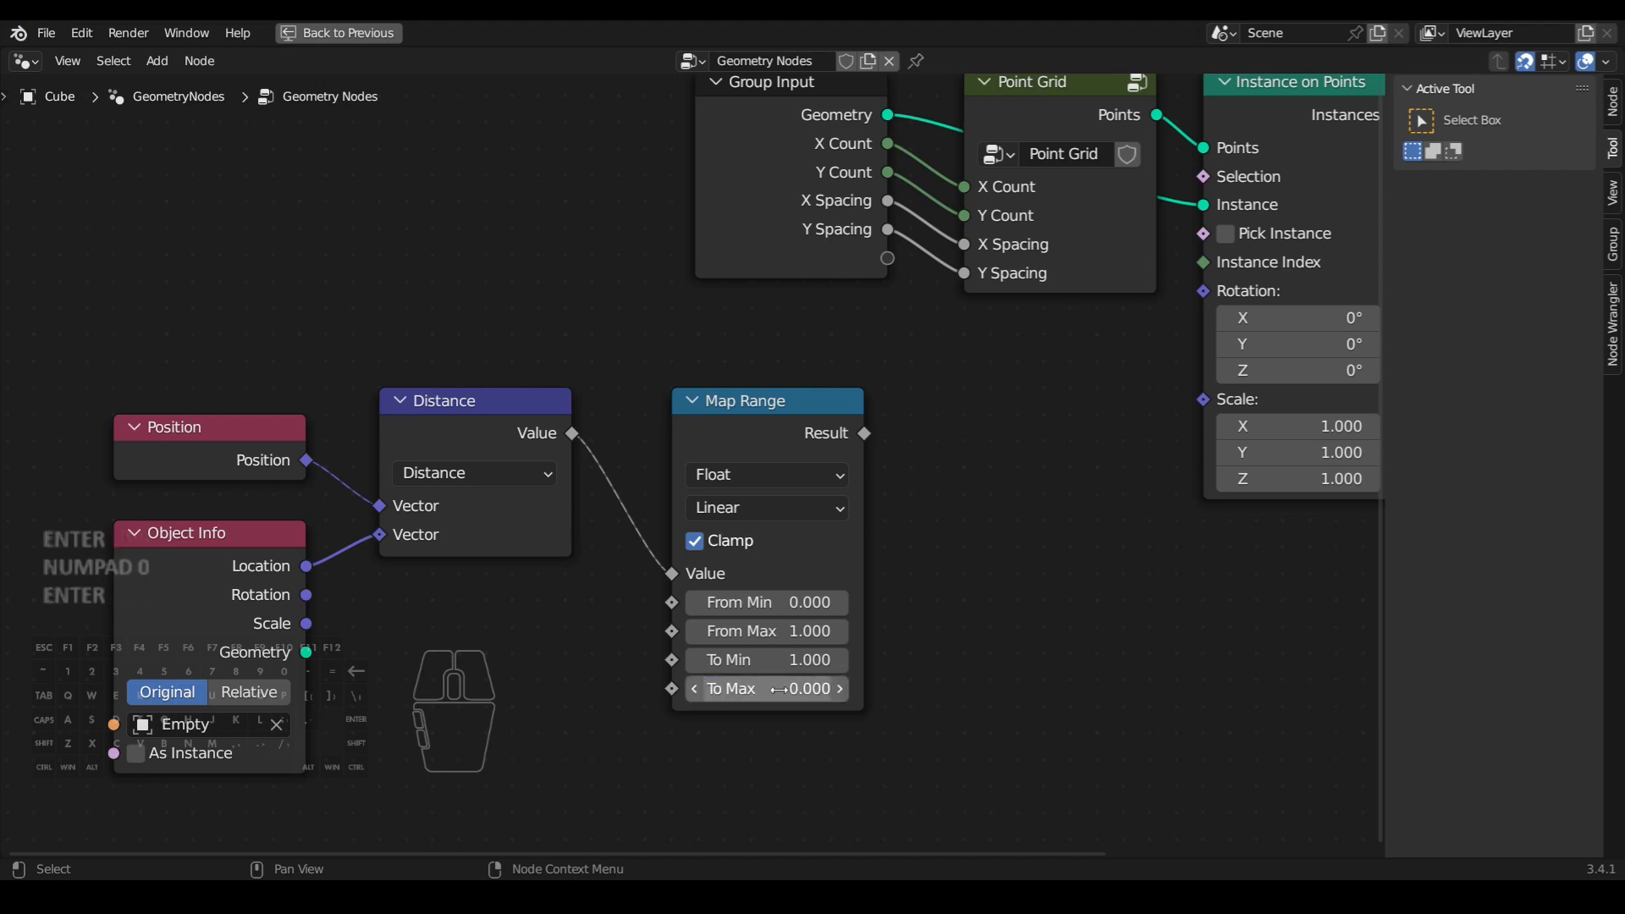
Step: Move the Distance and Map Range nodes closer to the Position and Object Info nodes
middle_click_drag(938, 599, 879, 603)
left_click_drag(738, 449, 678, 443)
left_click_drag(439, 432, 411, 458)
left_click_drag(658, 437, 620, 462)
Step: Add a Vector Math node set to Multiply and place it below the Point Grid node
key("shift+a")
type("vec")
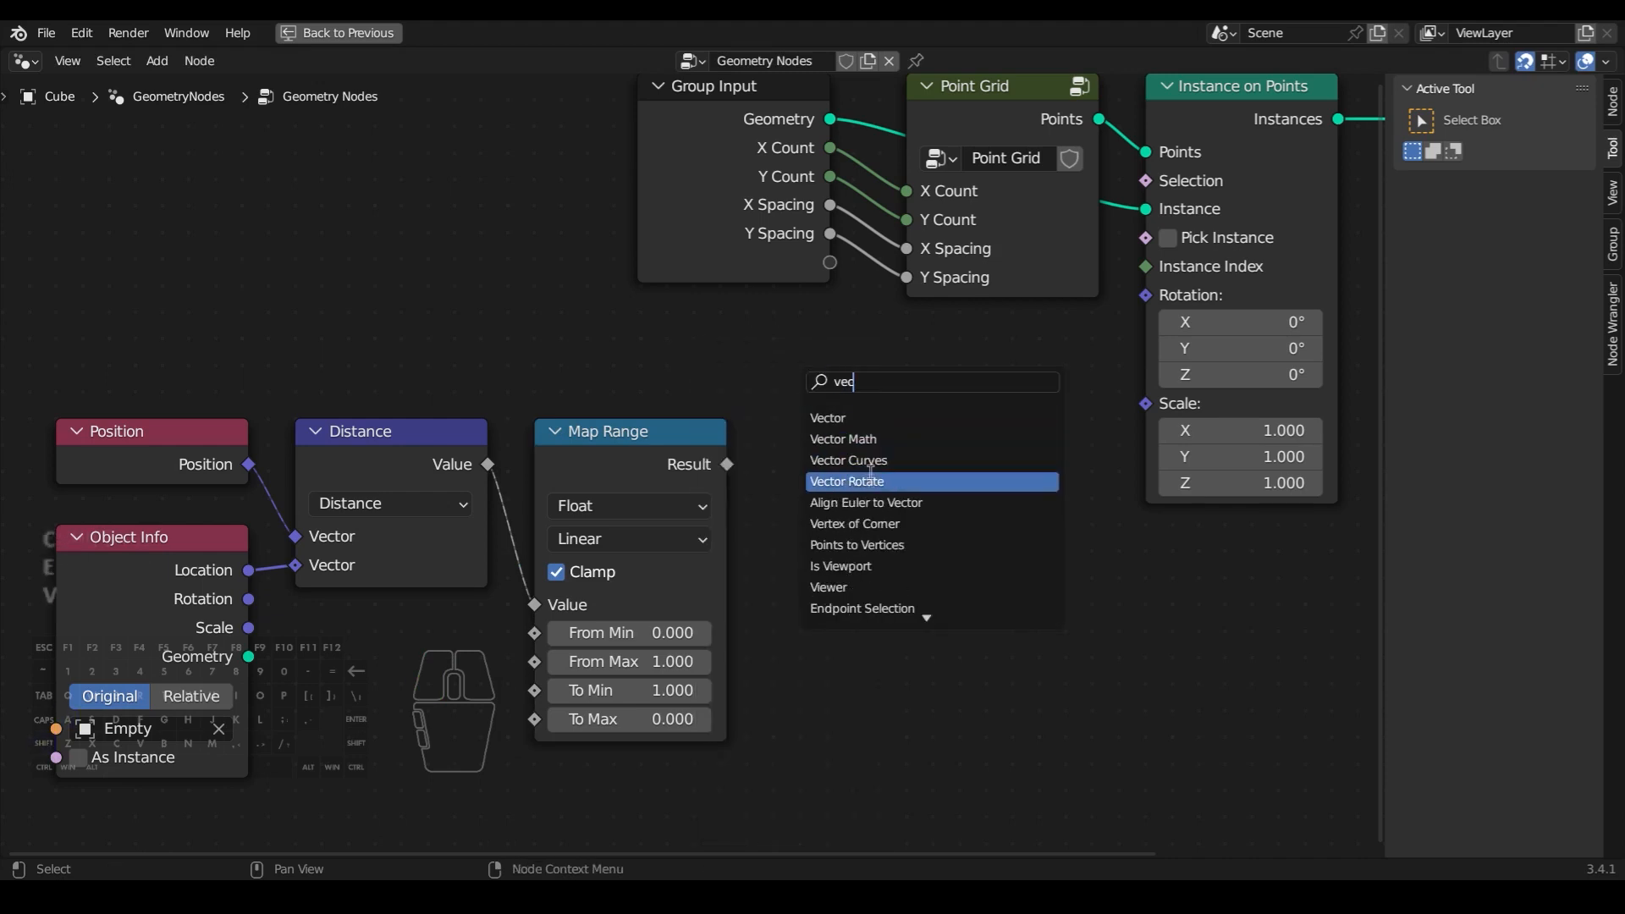
left_click(843, 438)
left_click(852, 519)
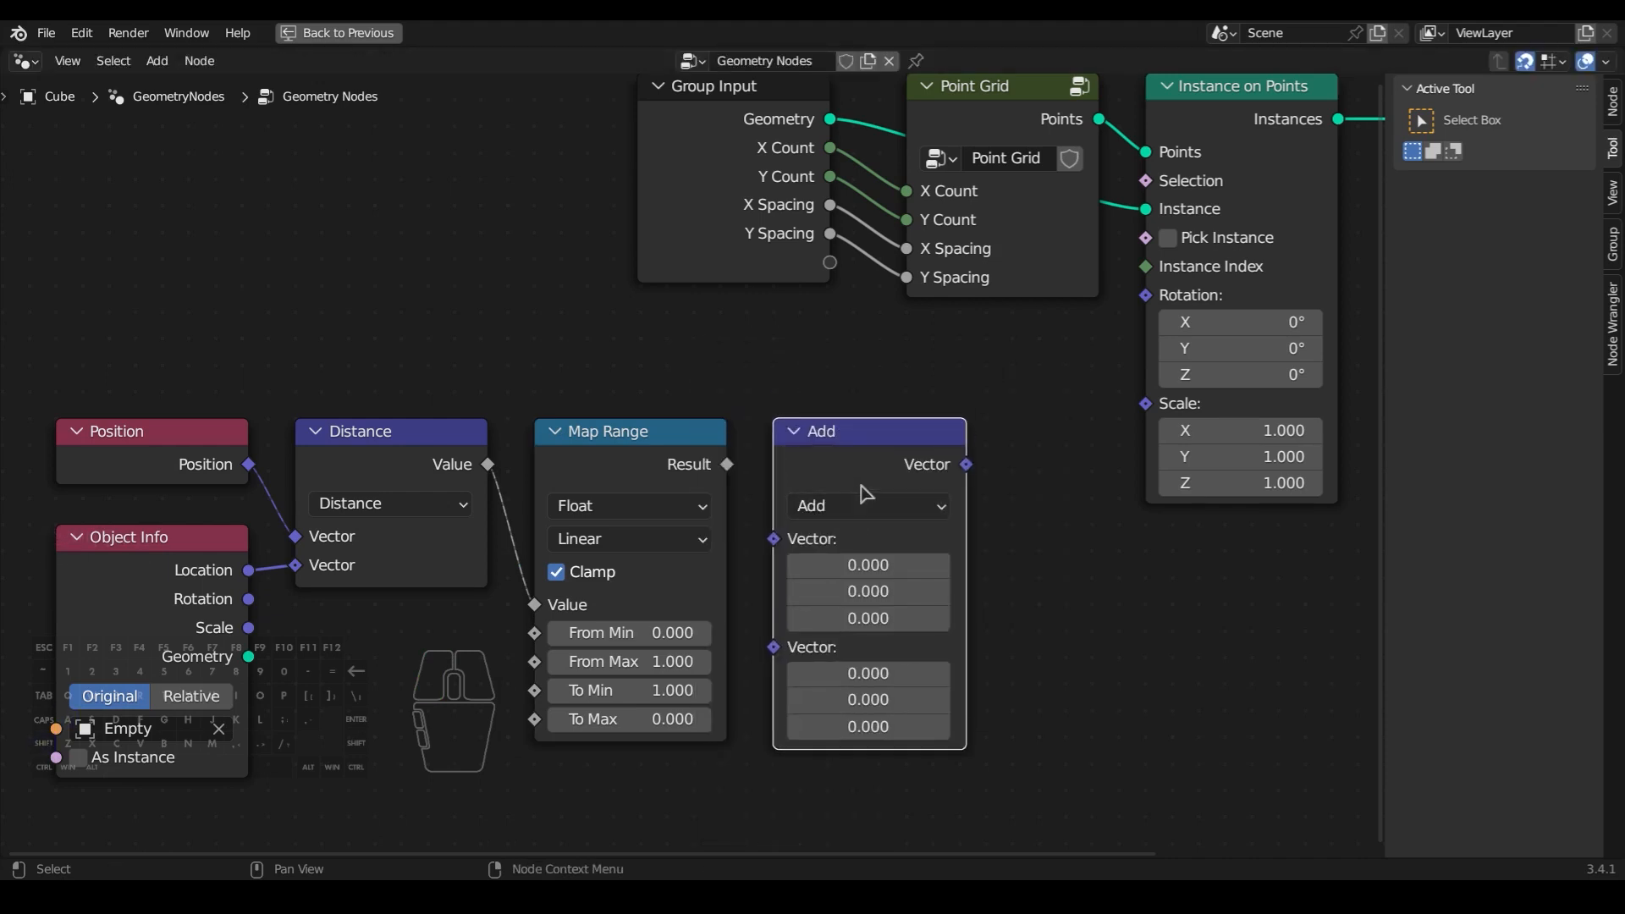
left_click(865, 493)
left_click(871, 418)
left_click_drag(866, 447, 1001, 366)
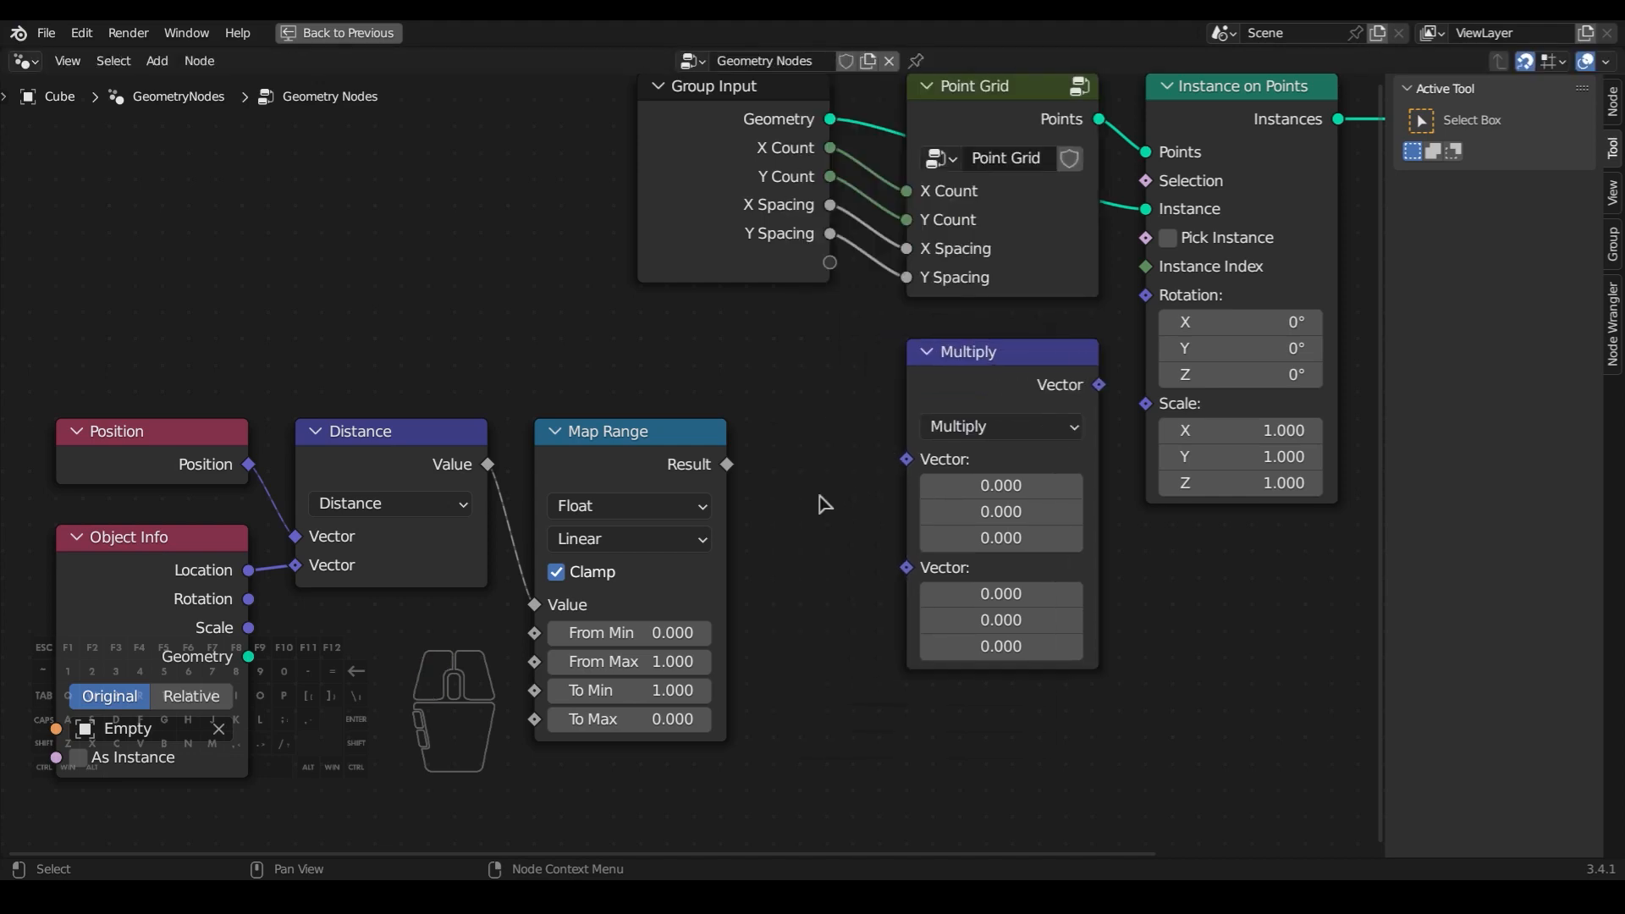
Step: Feed the Map Range result through the Multiply node into the Instance on Points Scale, with a multiplier vector of 1, 1, 0.1
left_click_drag(728, 465, 906, 460)
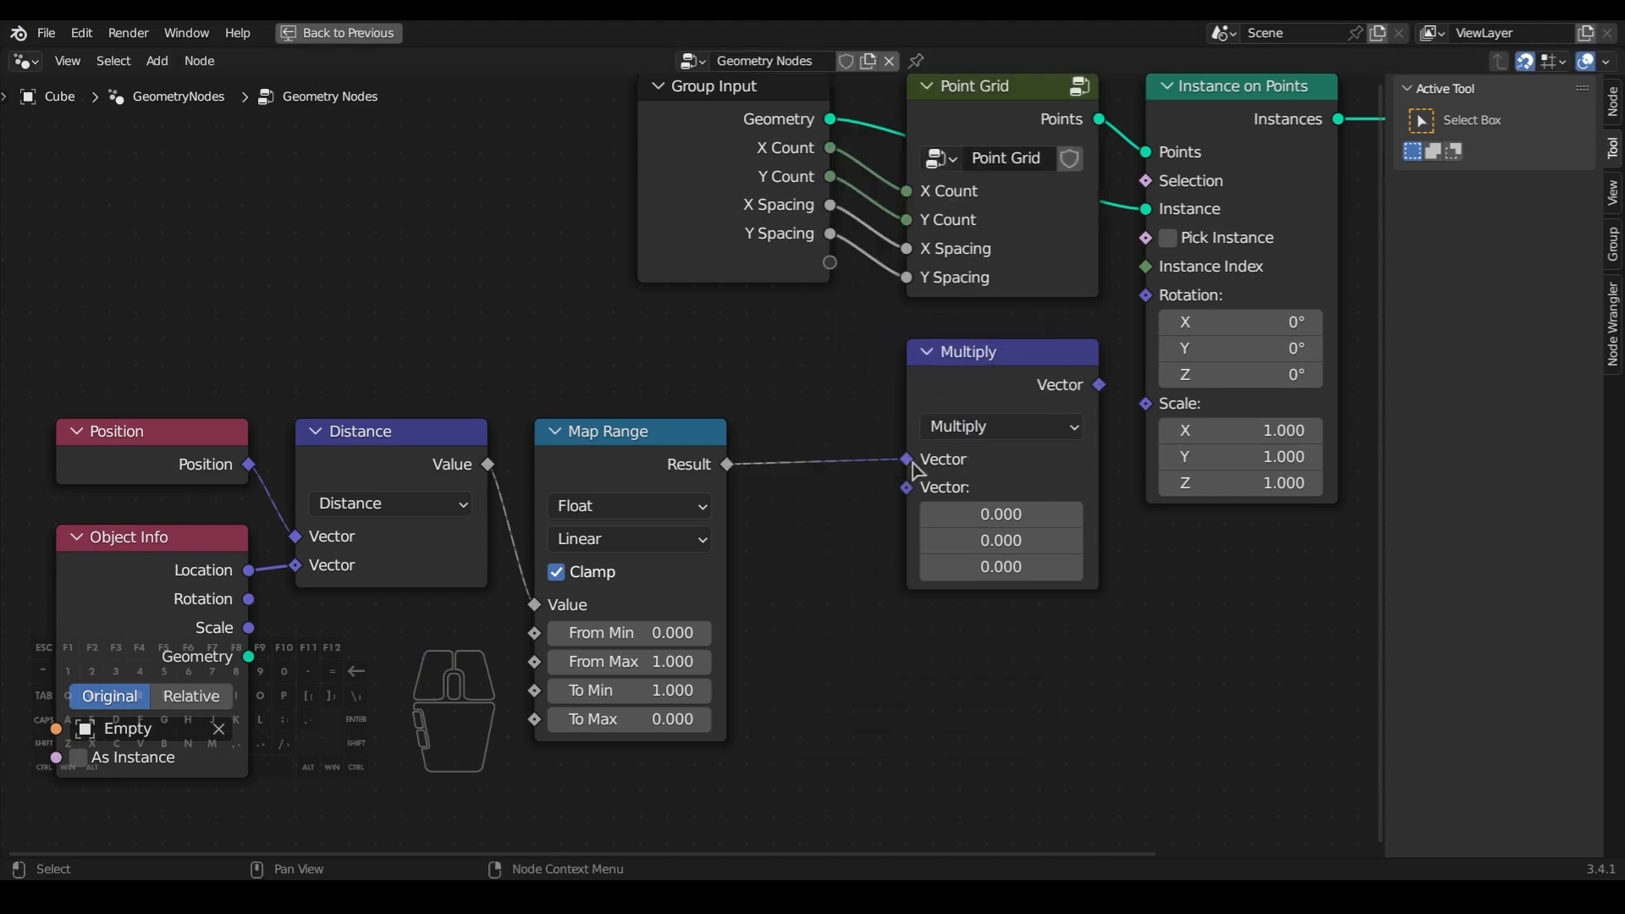
left_click_drag(1099, 385, 1151, 410)
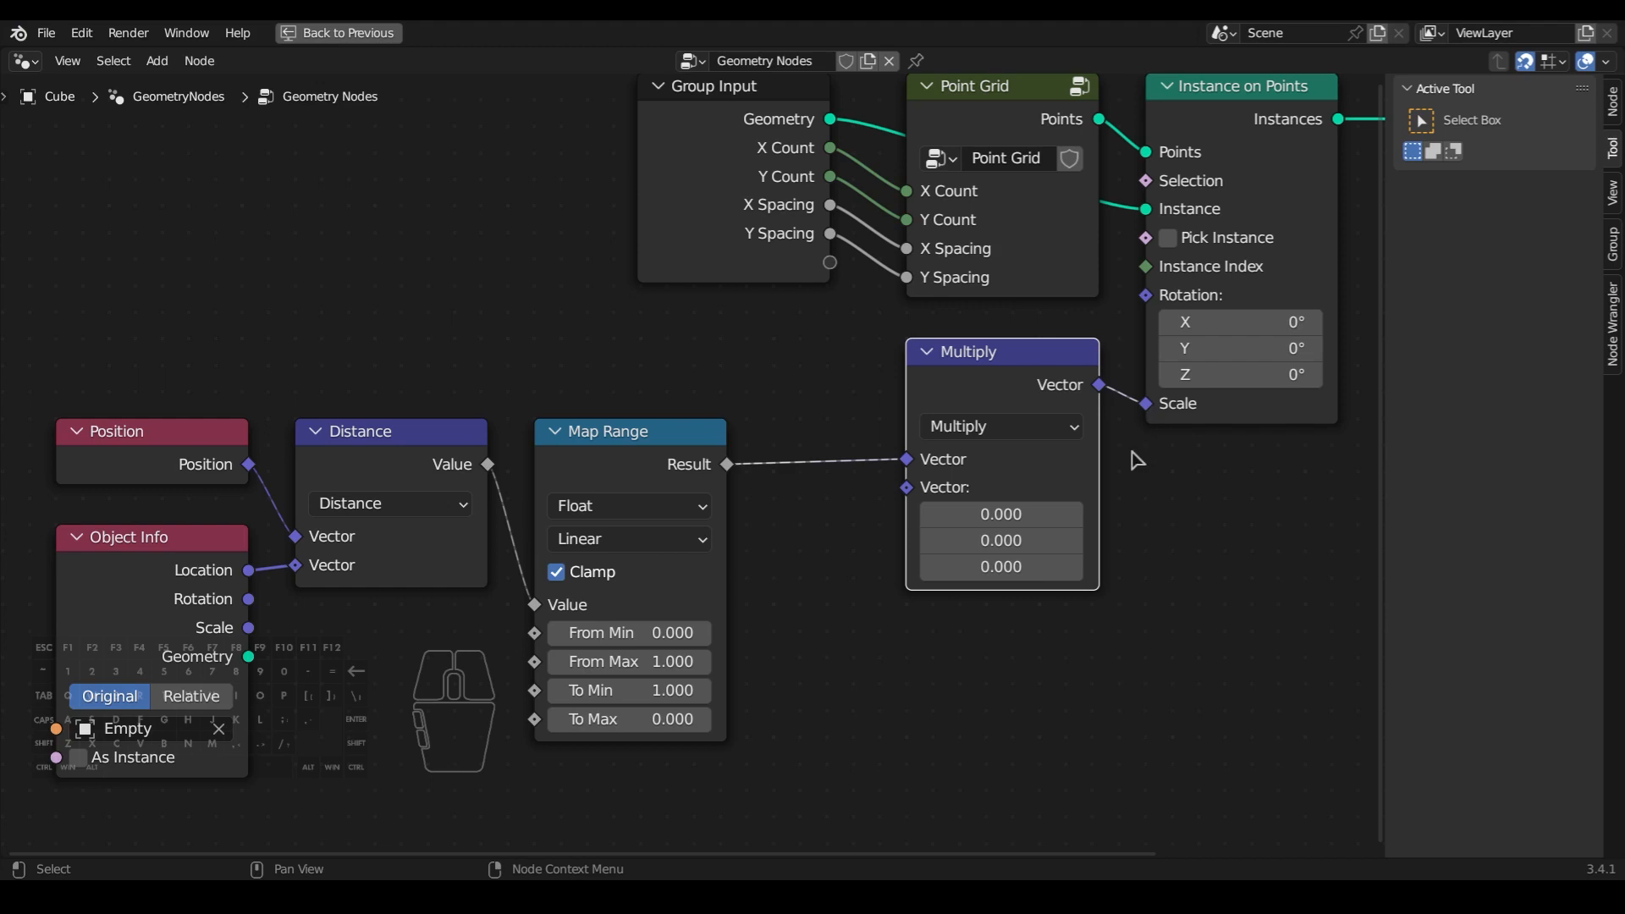
left_click(1011, 514)
type("1")
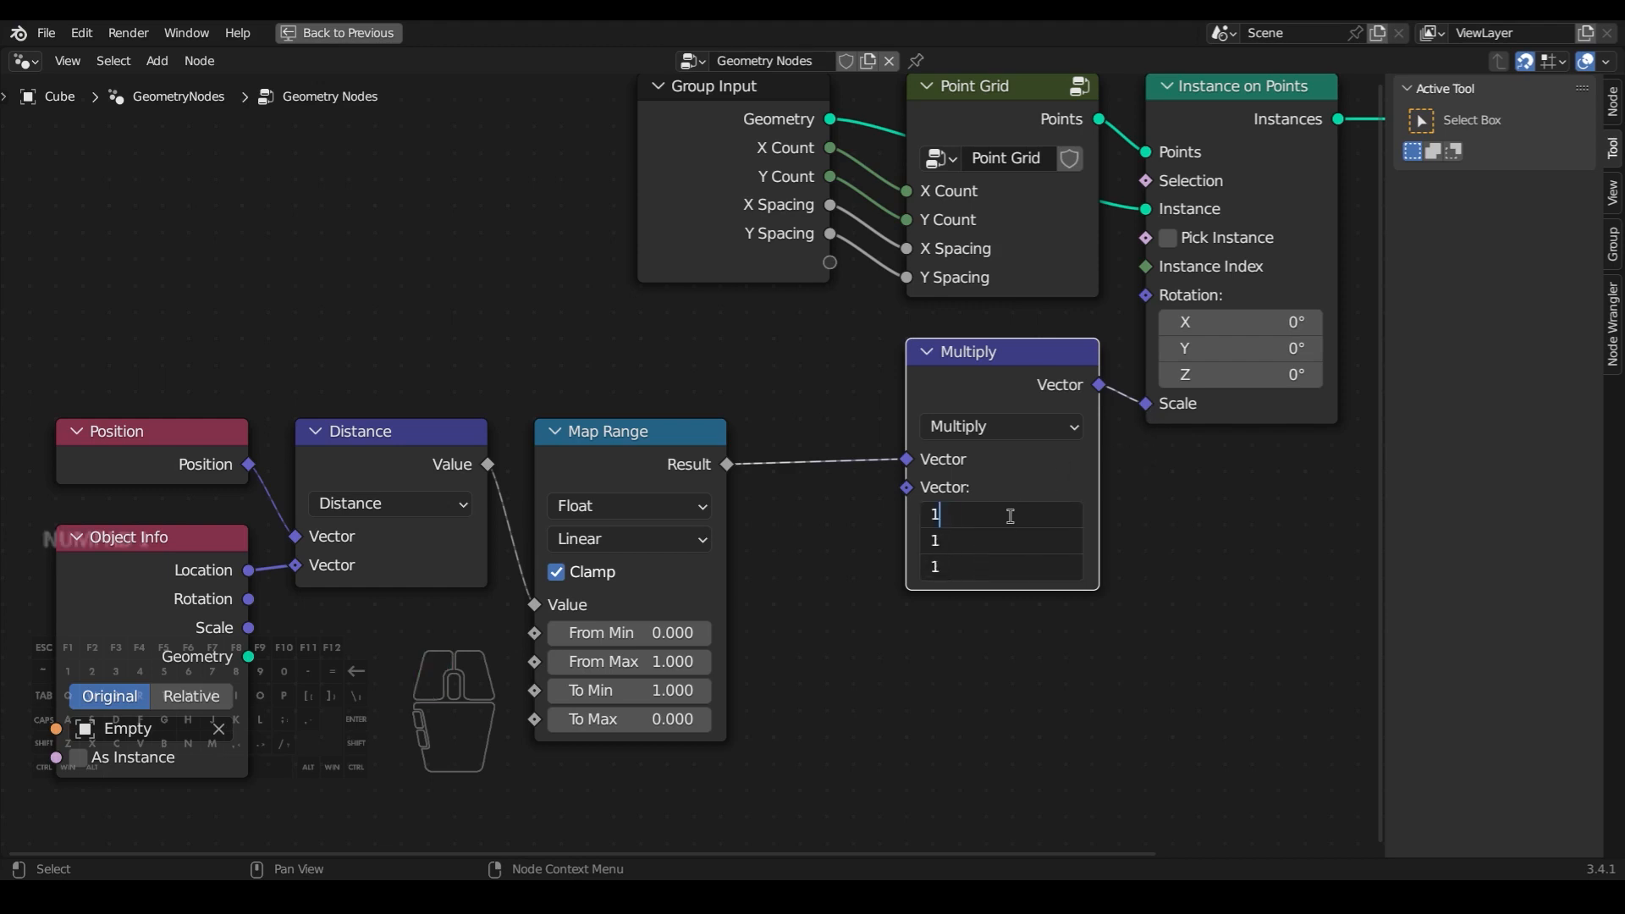
key("Return")
left_click(1010, 567)
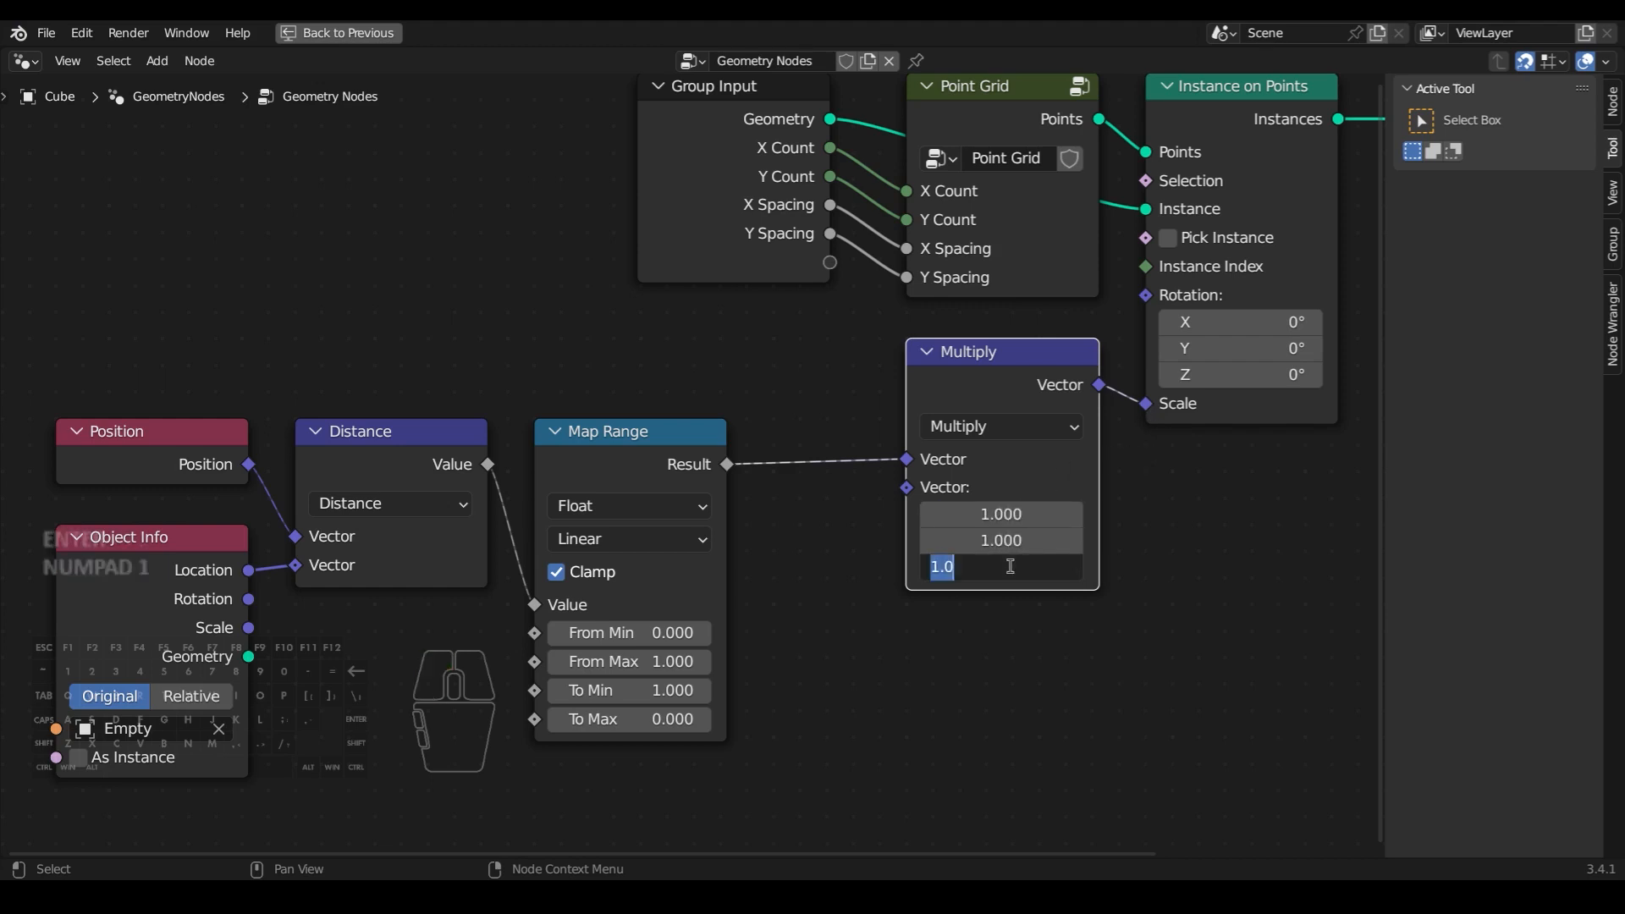
type("0.1")
key("Return")
Step: Restore the split layout and set the Map Range node's From Max to 8 and From Min to 2
key("ctrl+space")
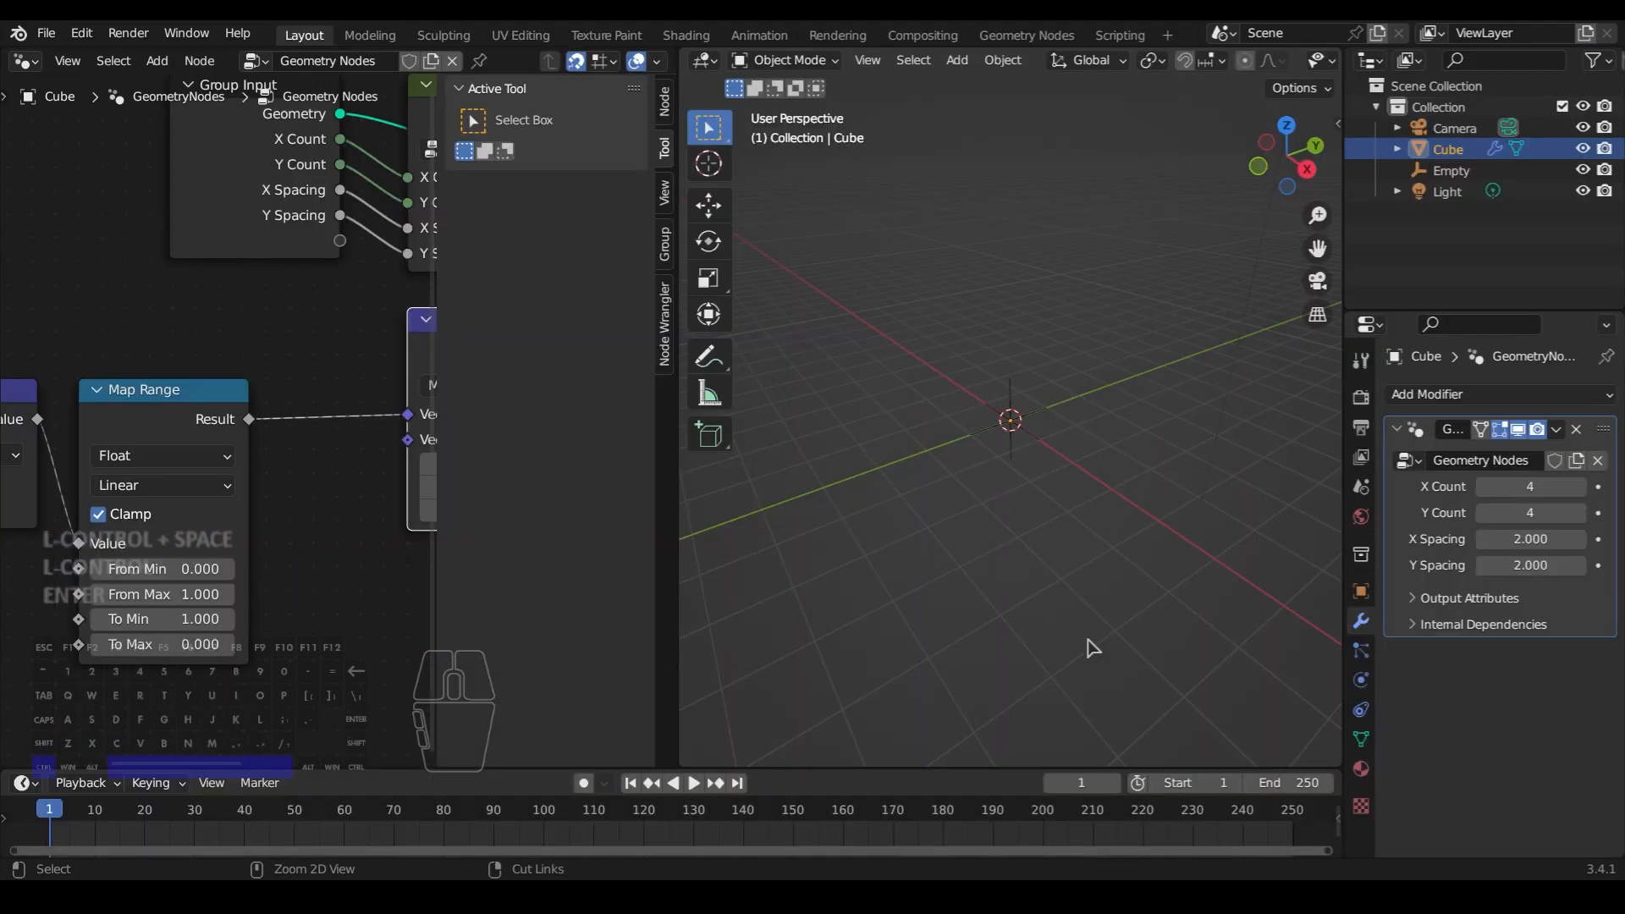
middle_click_drag(299, 517, 323, 479)
scroll(310, 525, "up", 2)
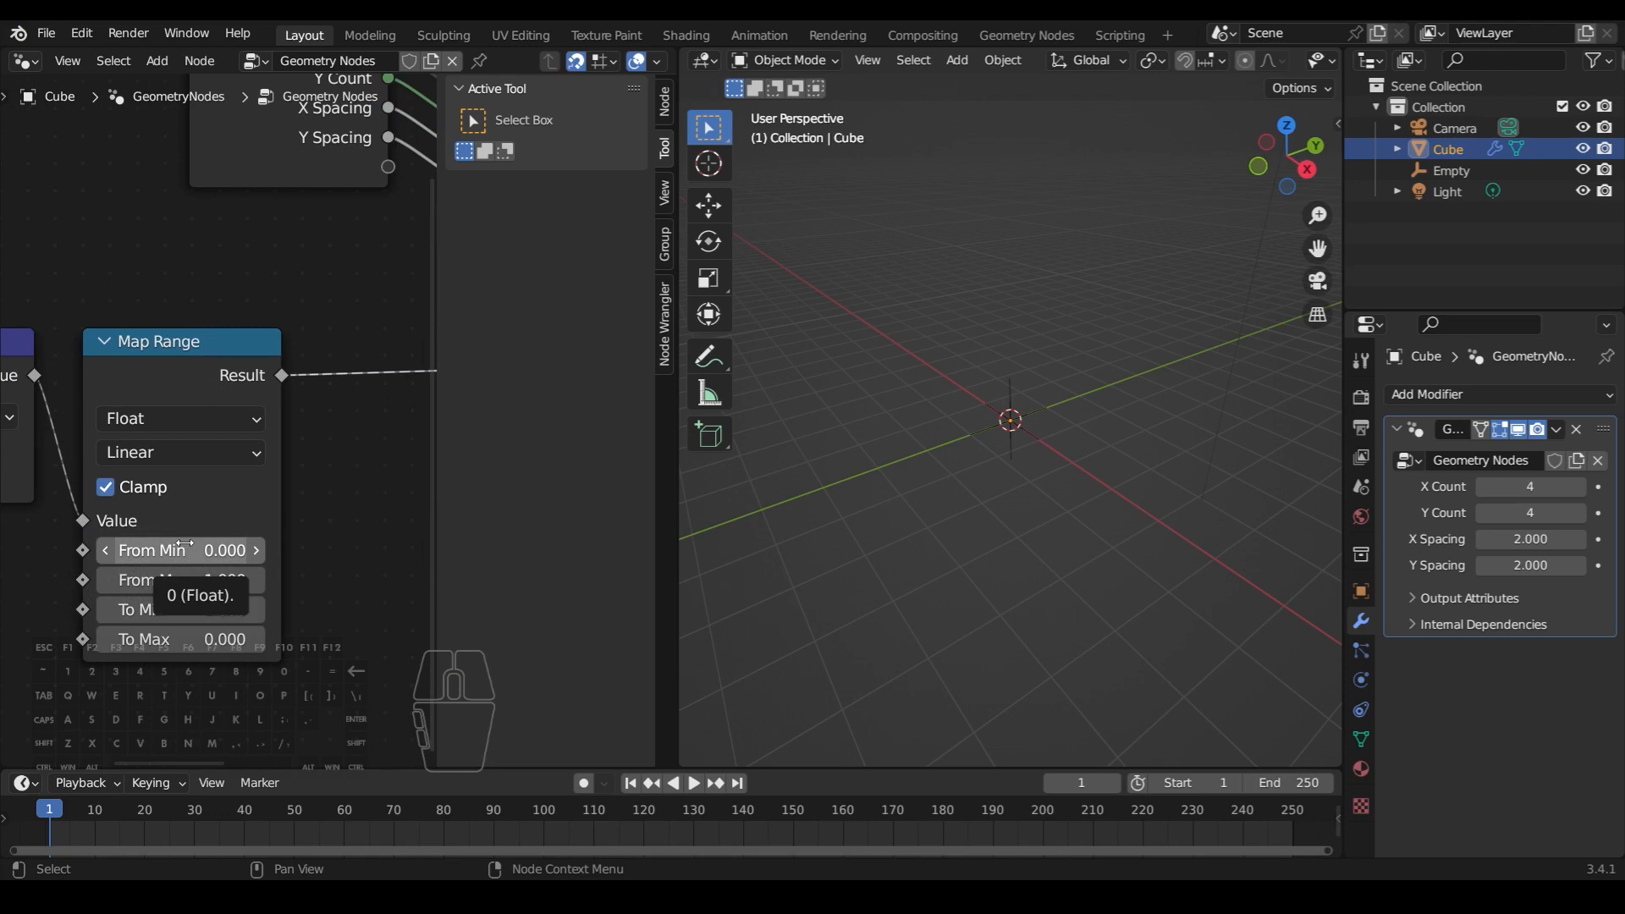
left_click(185, 579)
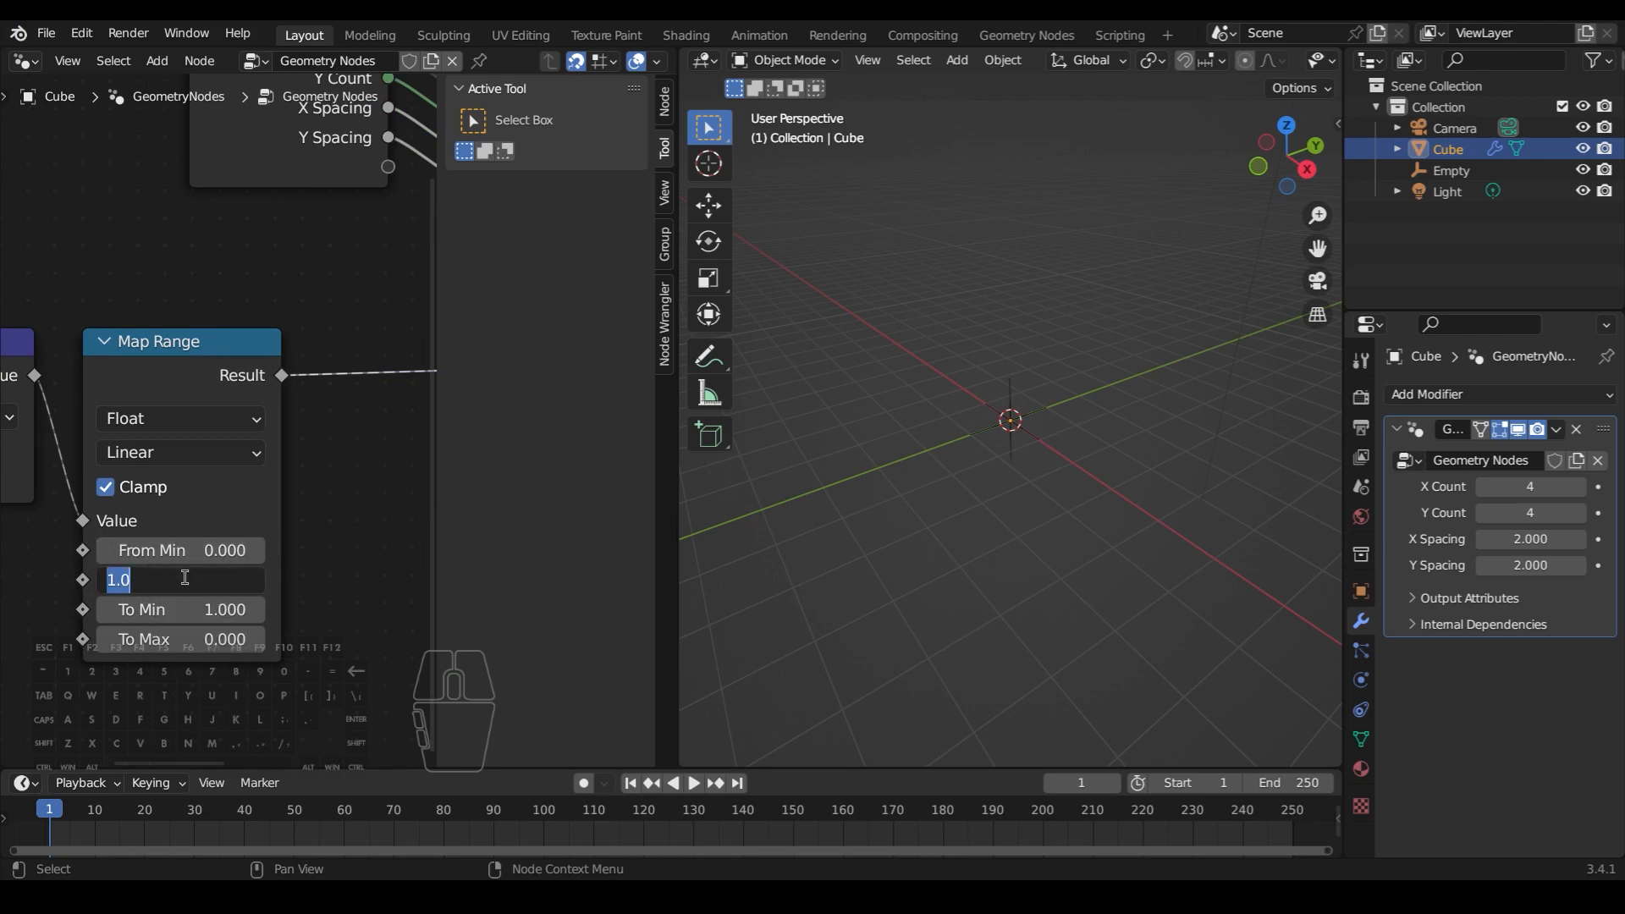
type("8")
key("Return")
left_click(204, 552)
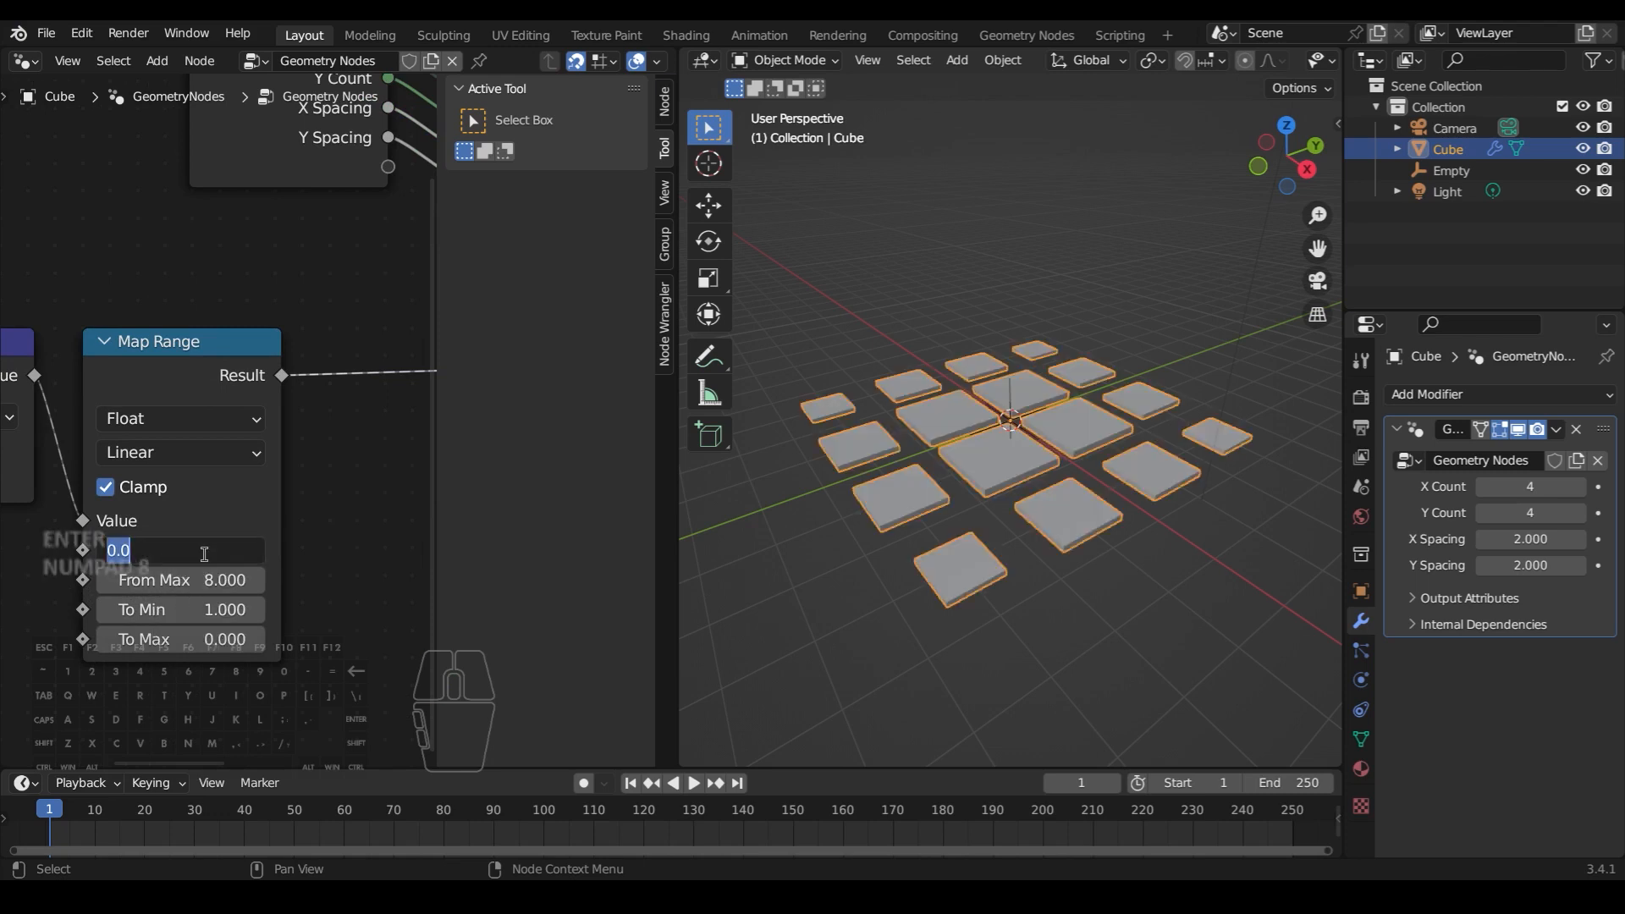
type("3")
key("Return")
left_click(204, 552)
type("2")
key("Return")
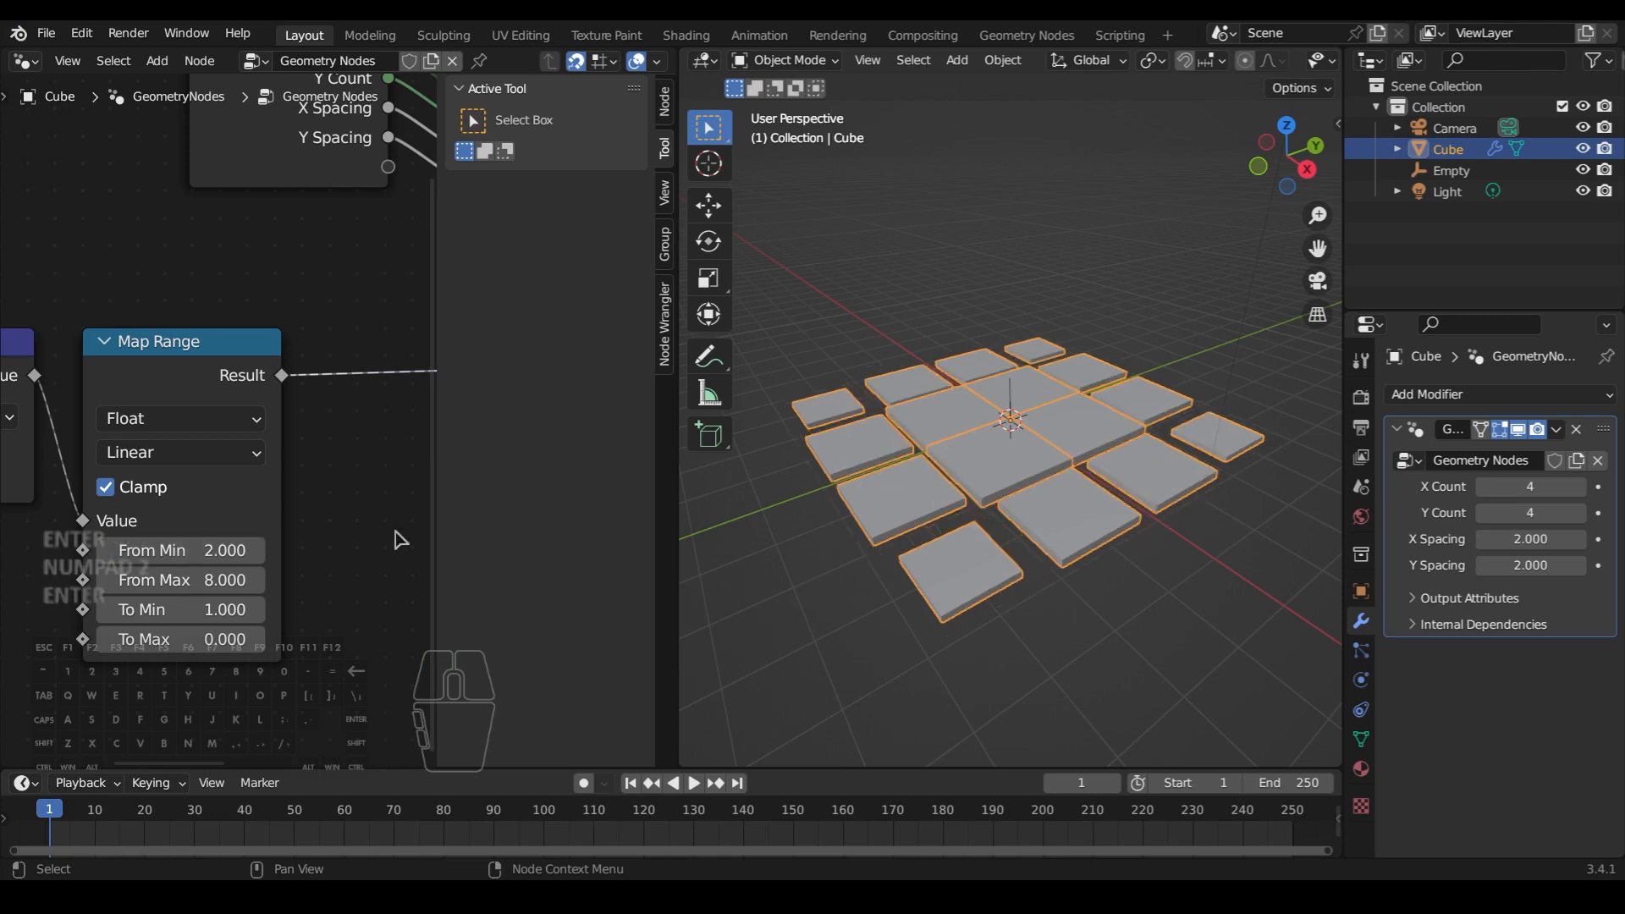
Step: Increase the cube grid modifier's X Count and Y Count to 10 each
left_click(1580, 487)
left_click(1580, 487)
left_click(1580, 488)
left_click(1580, 487)
left_click(1579, 488)
left_click(1579, 513)
left_click(1579, 513)
left_click(1580, 489)
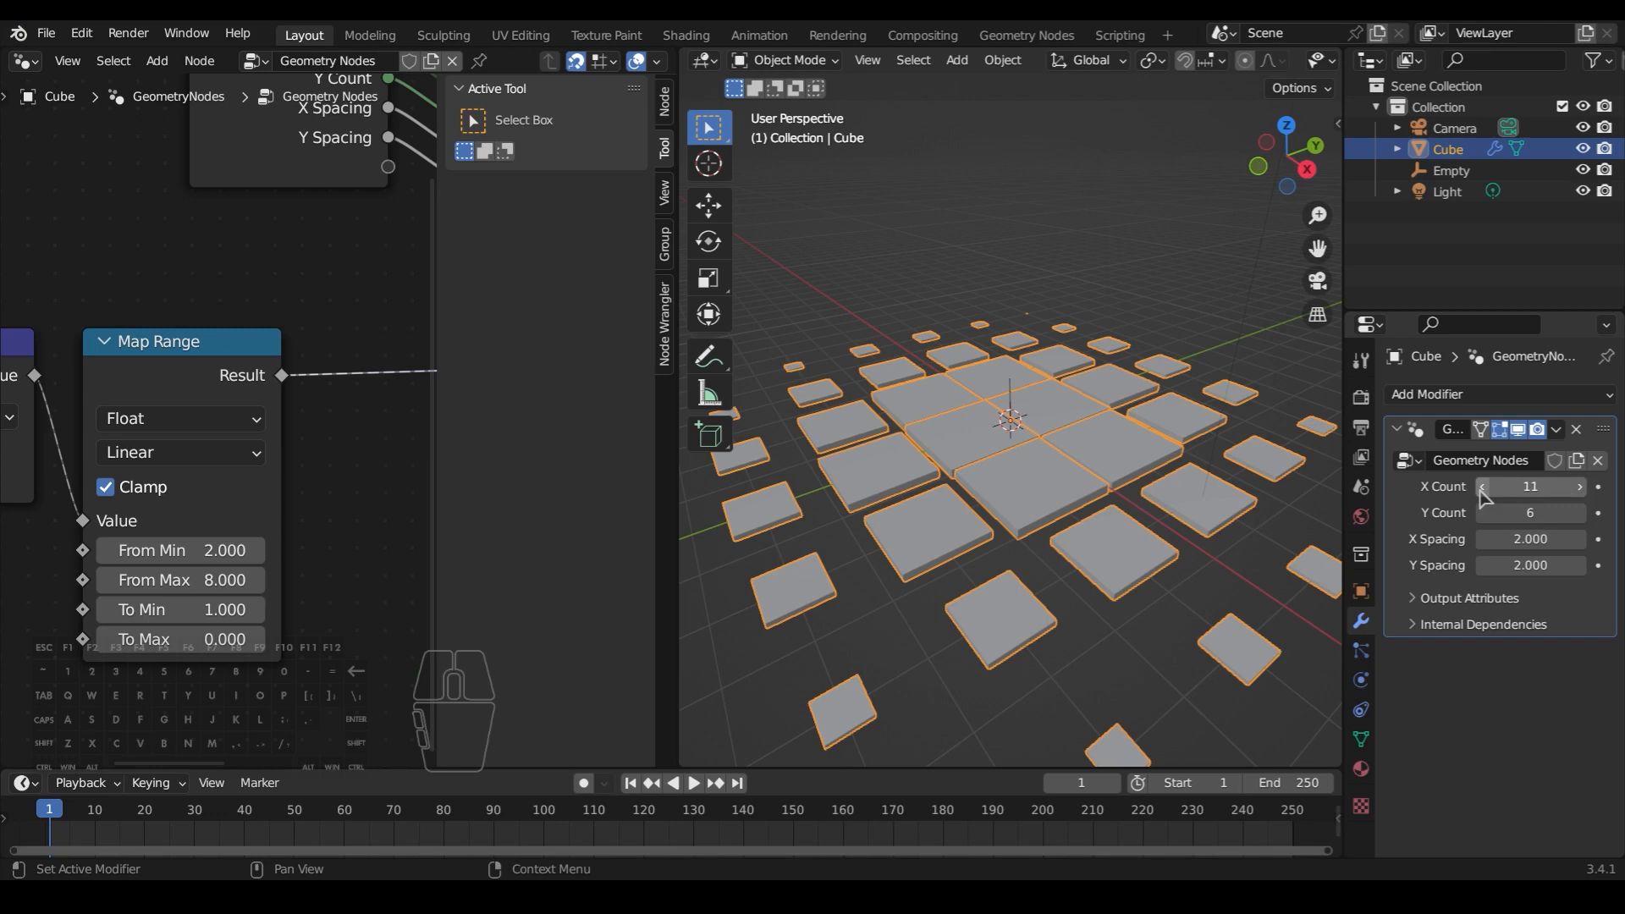
left_click_drag(1576, 513, 1602, 513)
left_click(1580, 513)
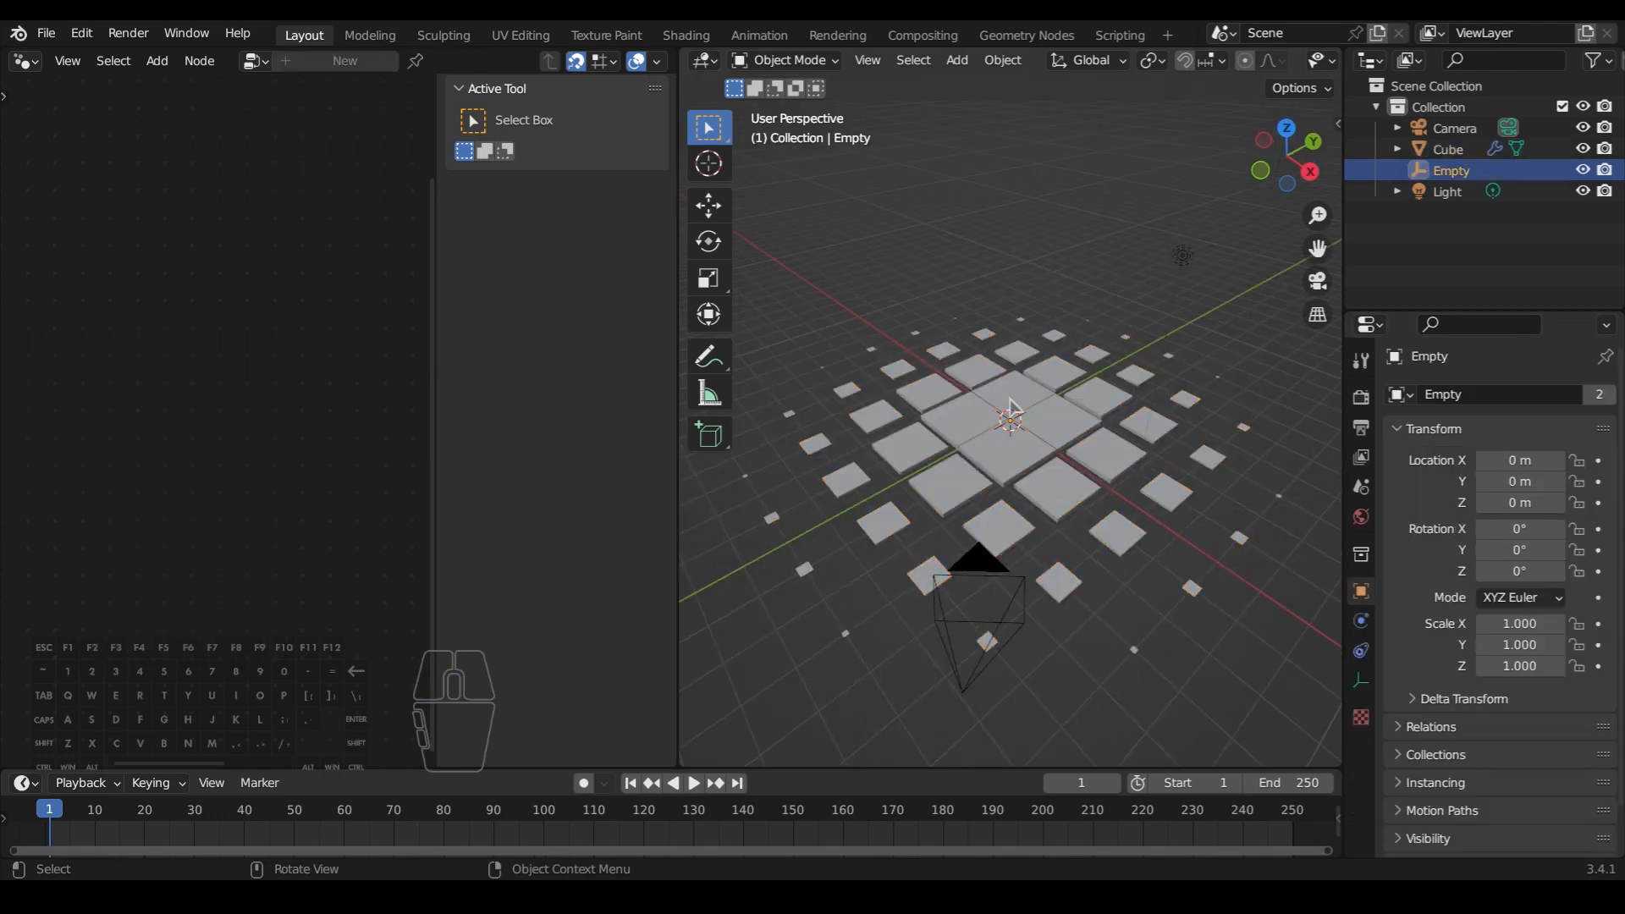
Step: Try moving the Empty across the horizontal plane with global Z locked, and reselect the cube grid
key("g")
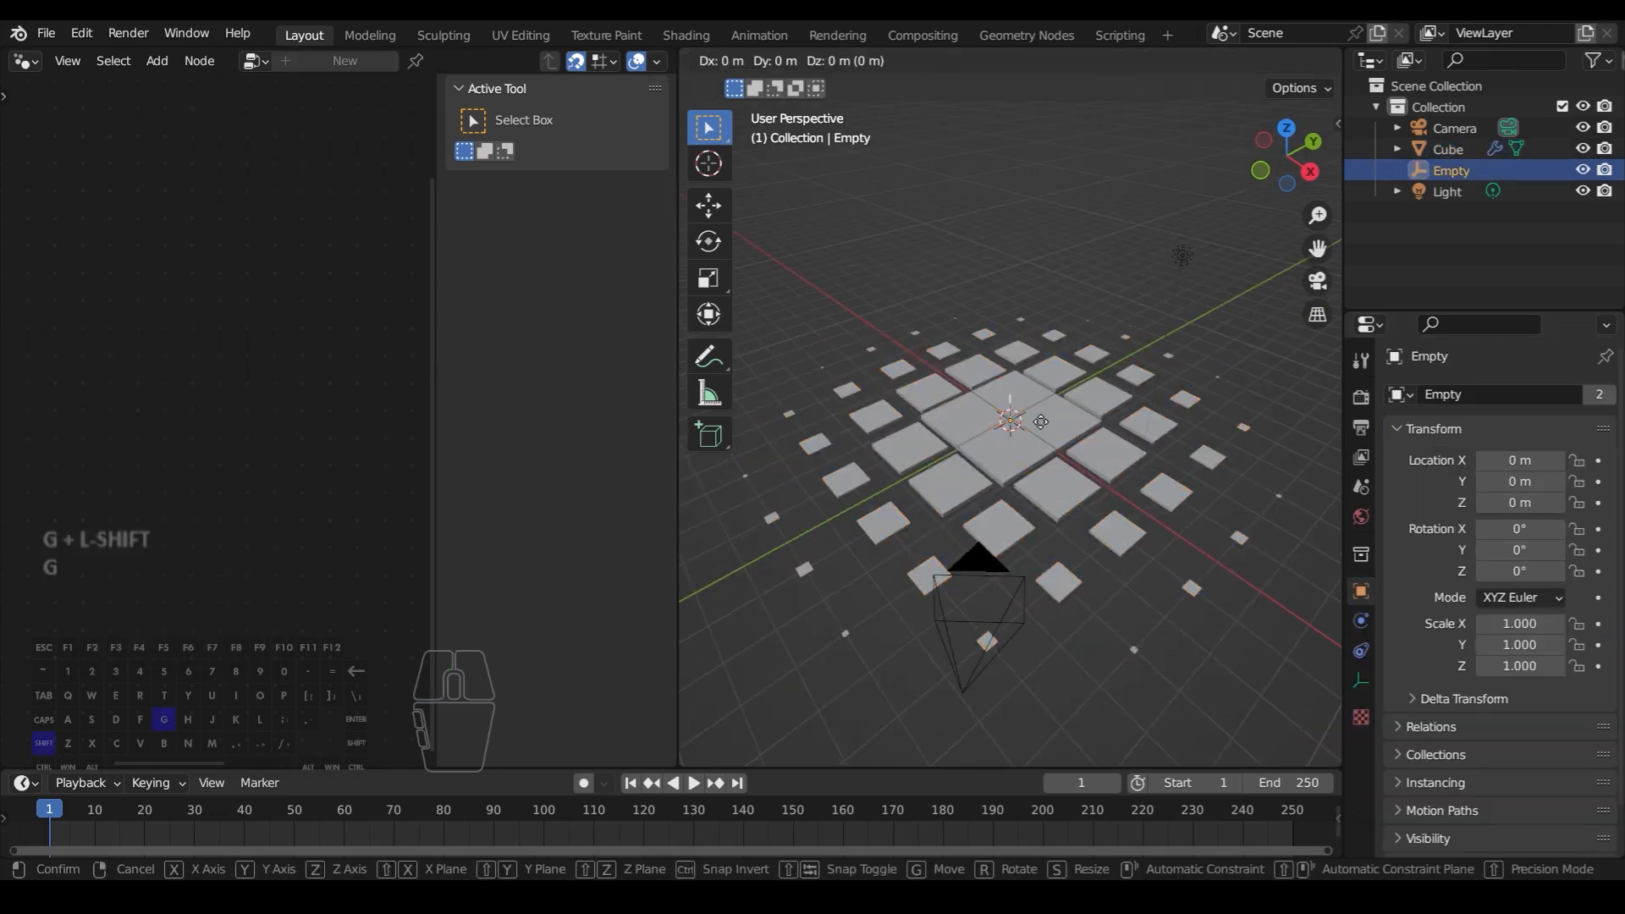
key("shift+z")
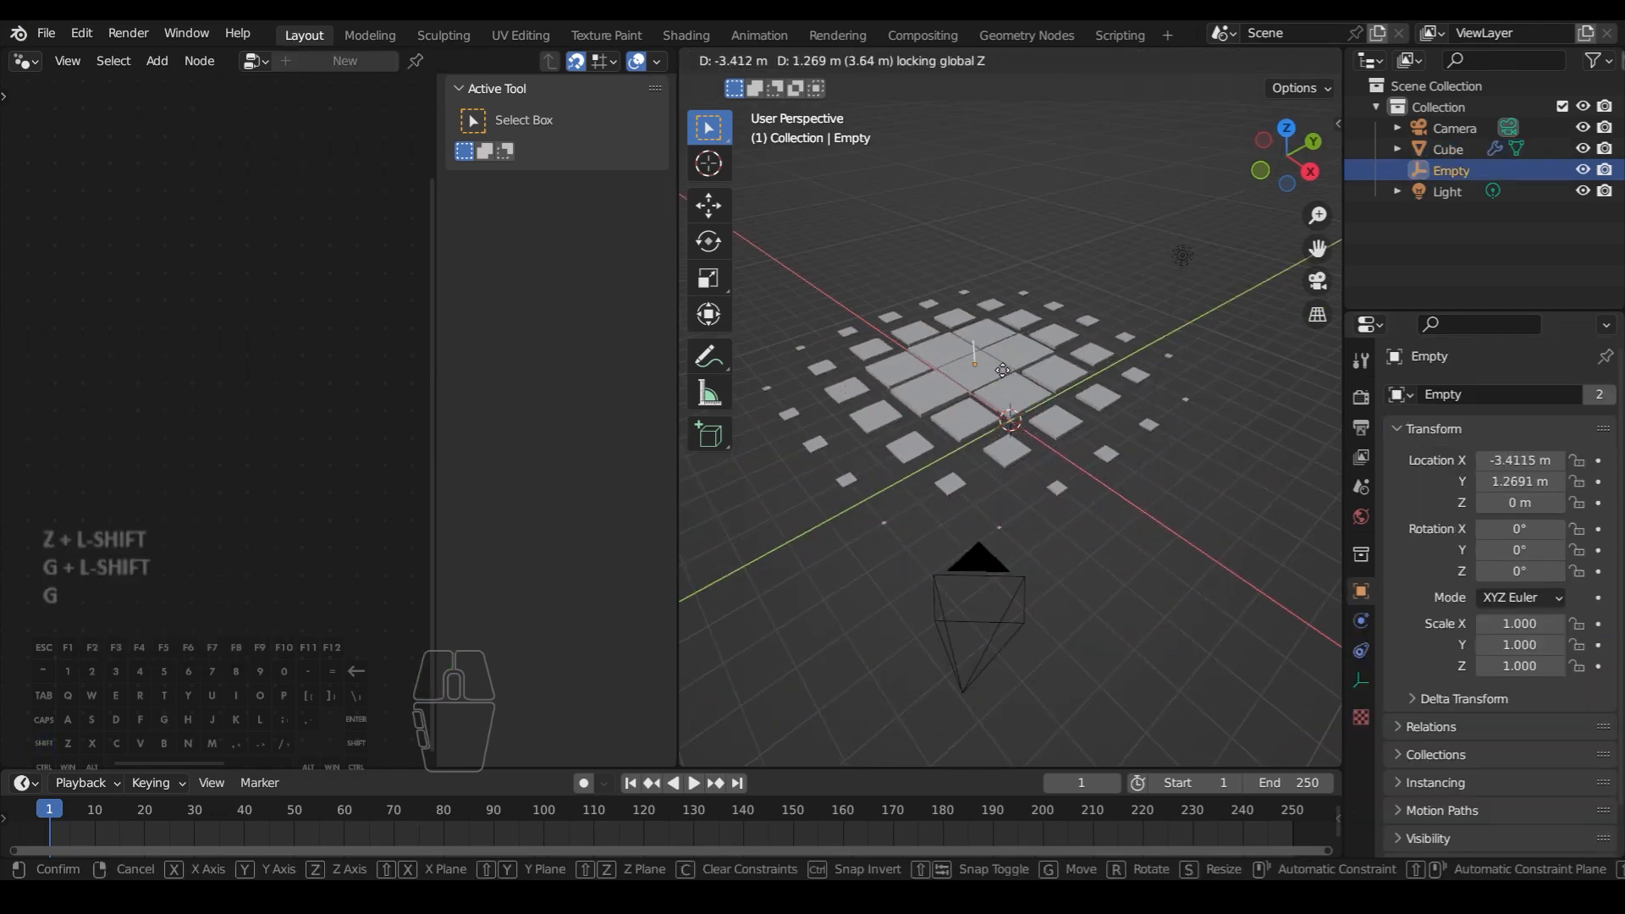
right_click(1039, 417)
left_click(1079, 440)
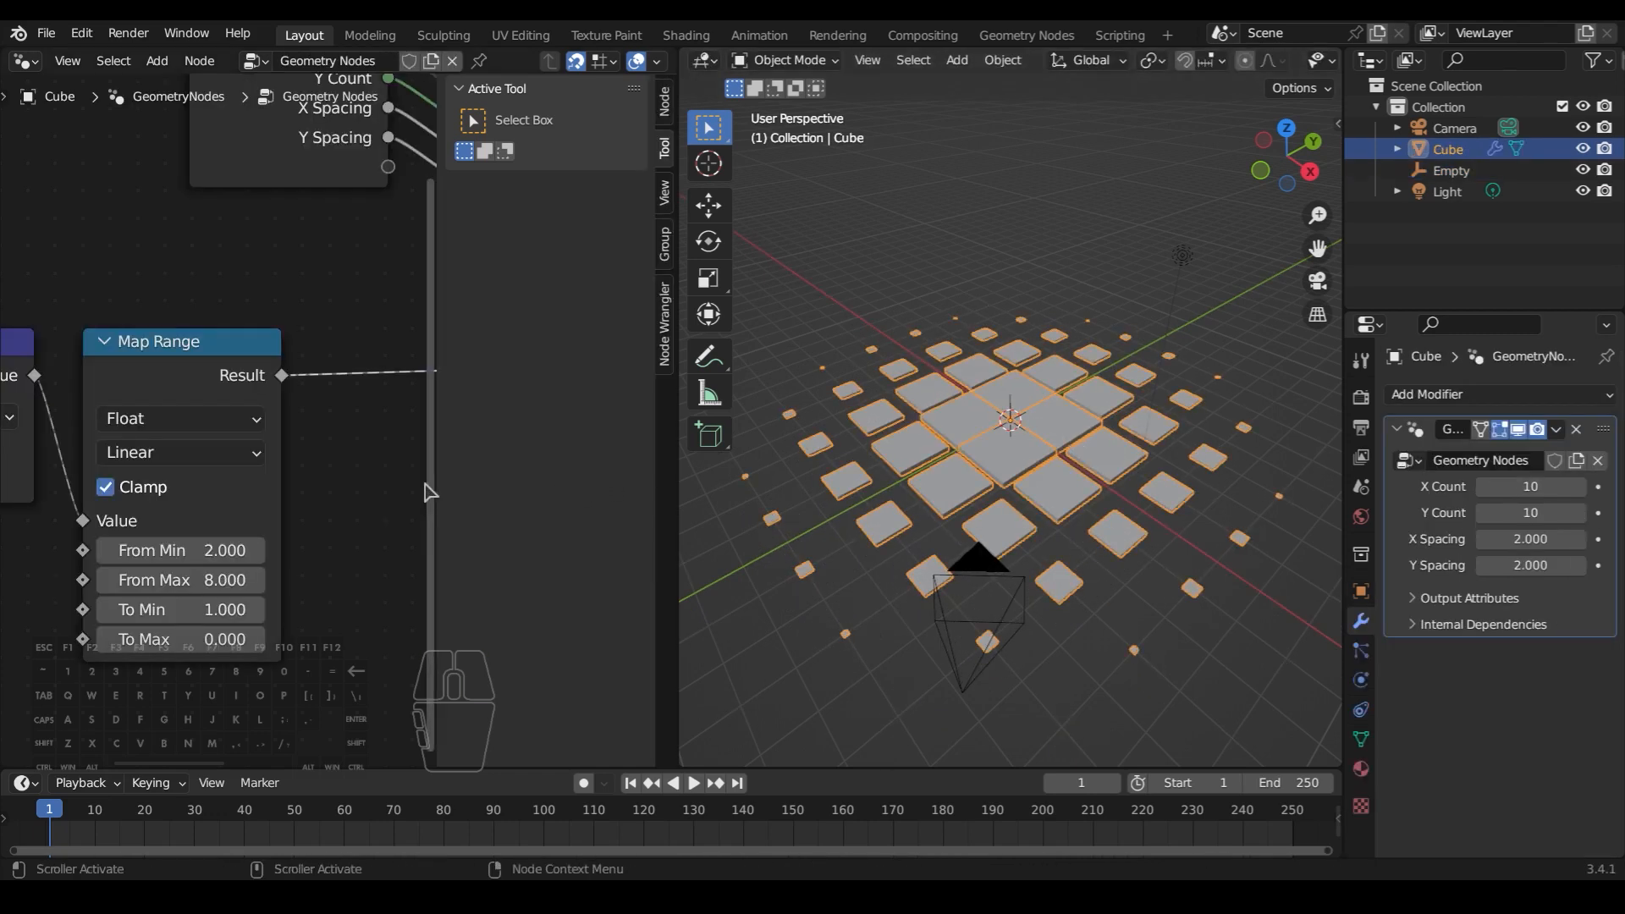
Step: Insert a Capture Attribute node between Instance on Points and Group Output in the maximized node editor, and even out the node spacing
key("ctrl+space")
middle_click_drag(1019, 505, 949, 508)
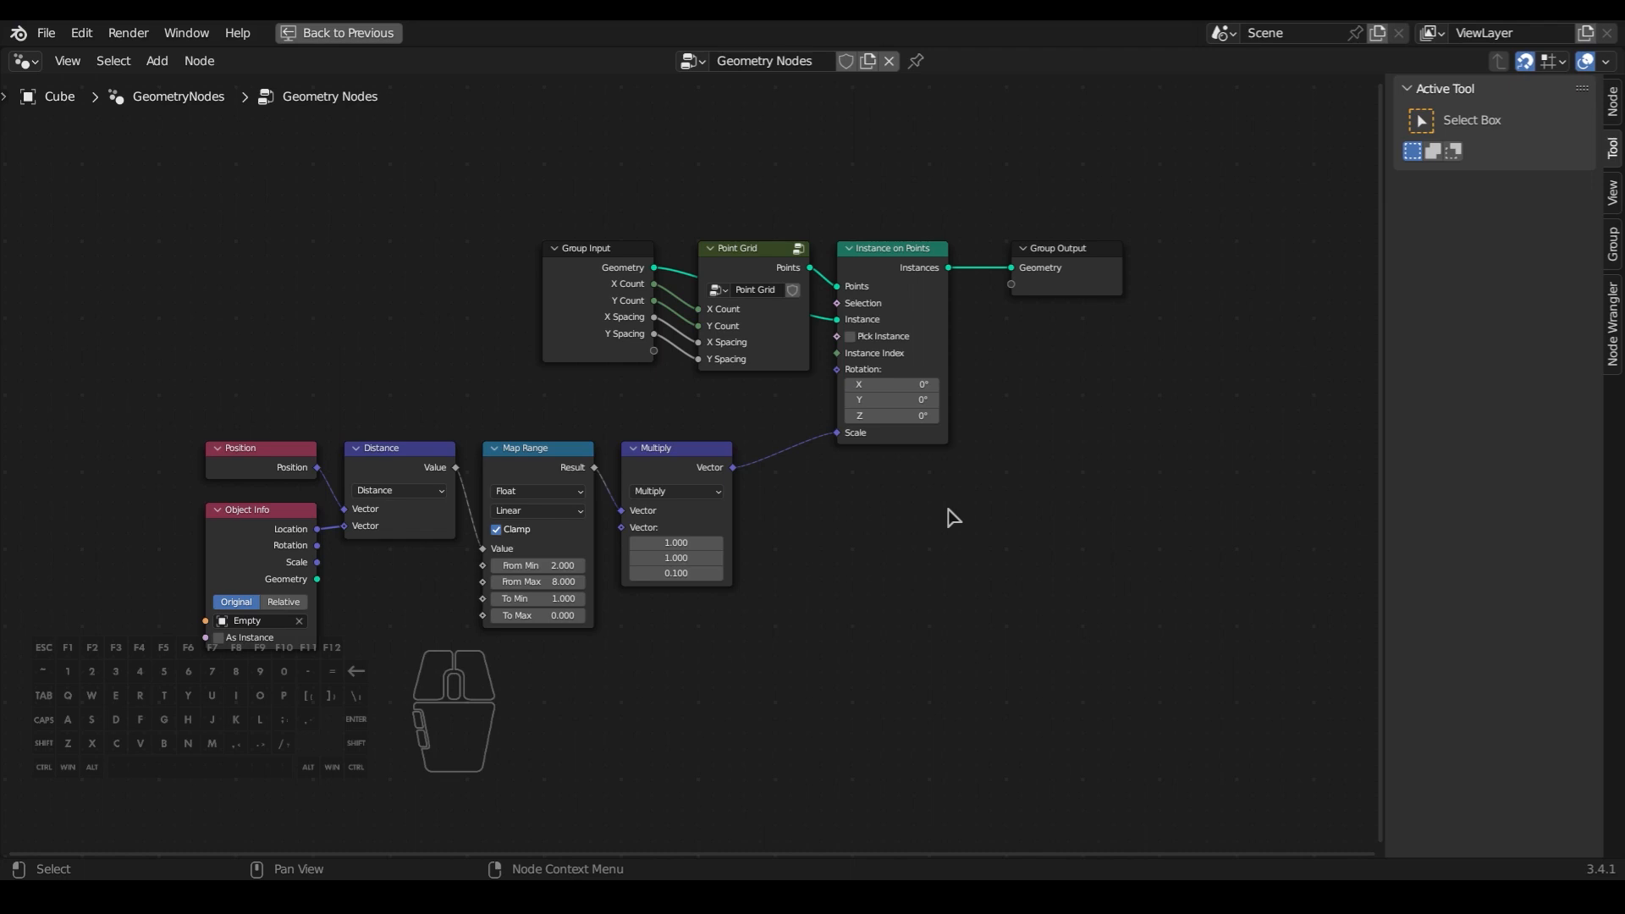
key("shift+a")
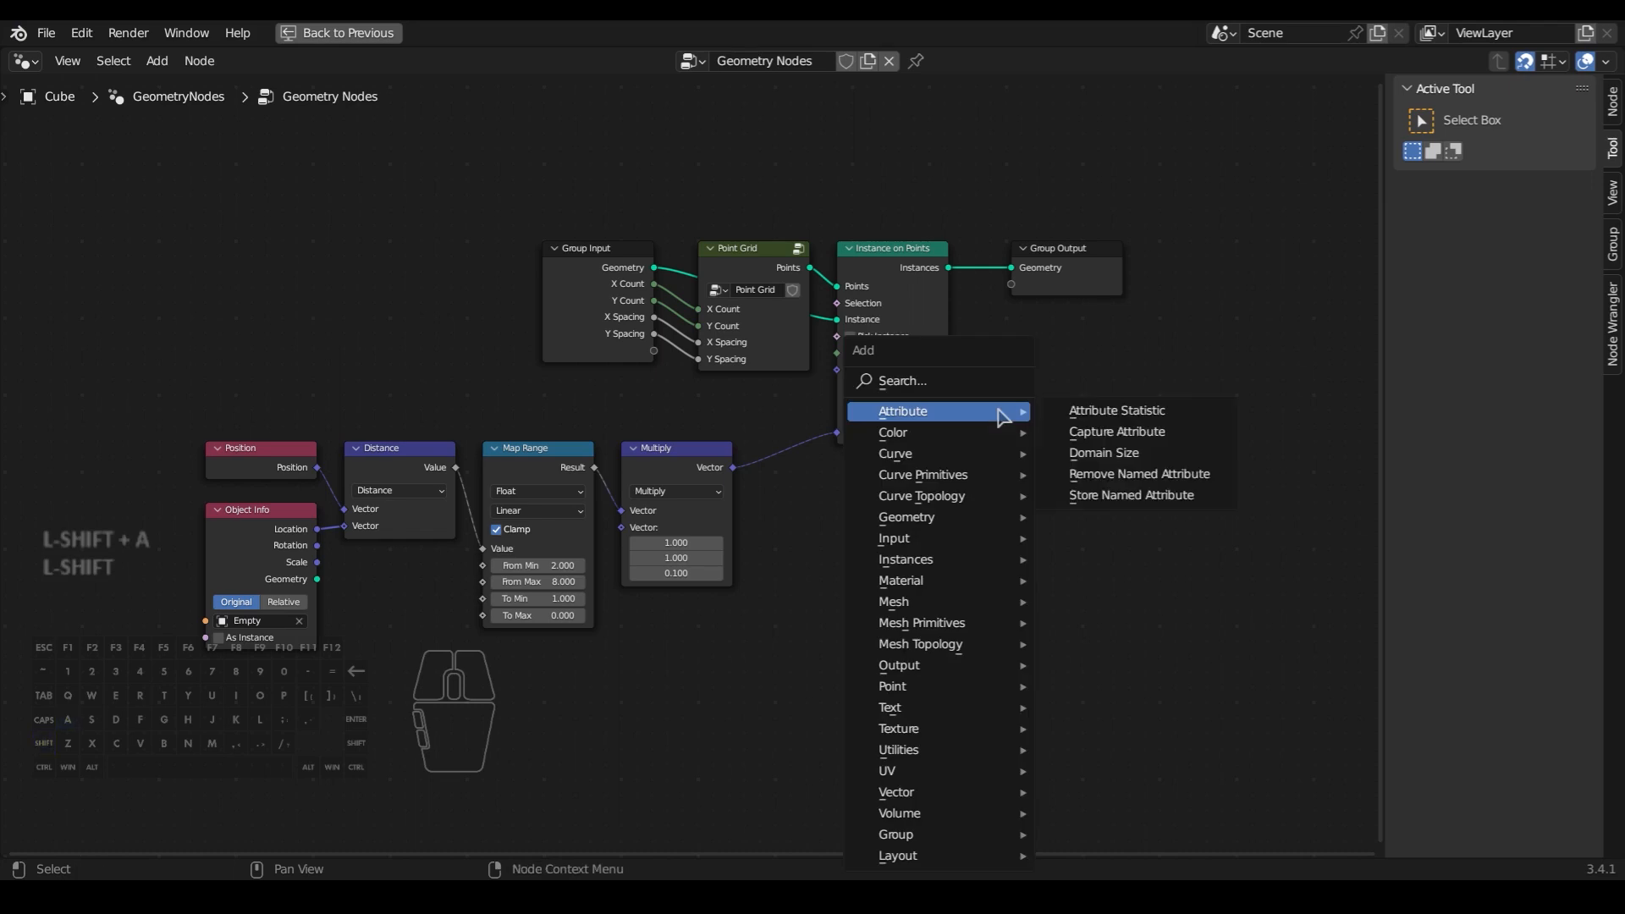
left_click(953, 386)
type("ca")
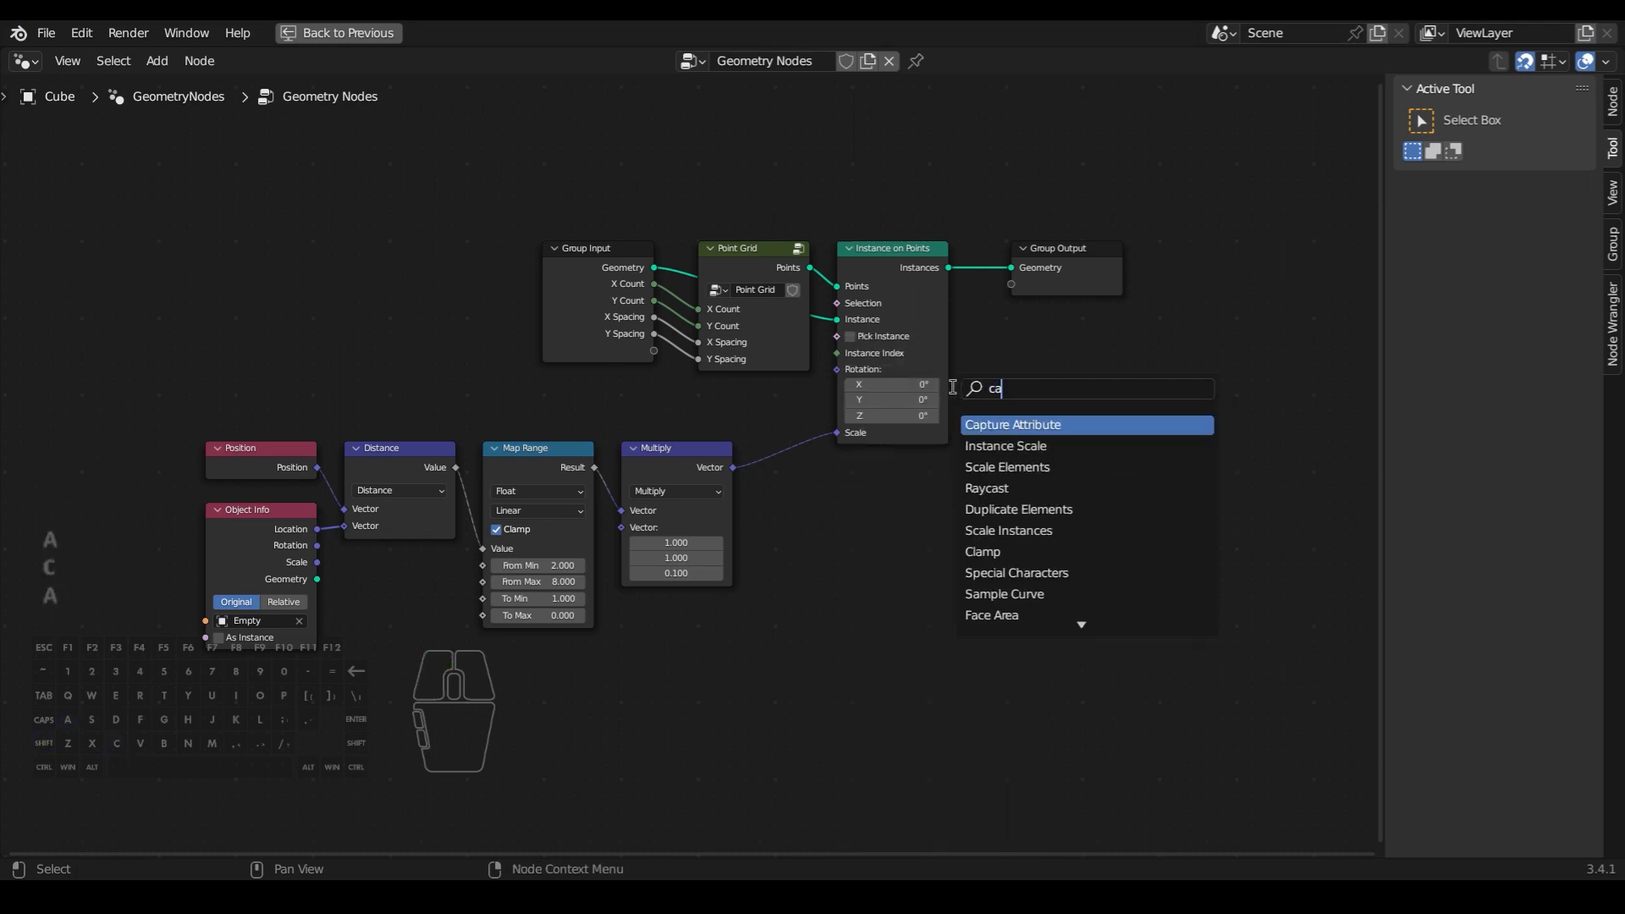
left_click(1004, 424)
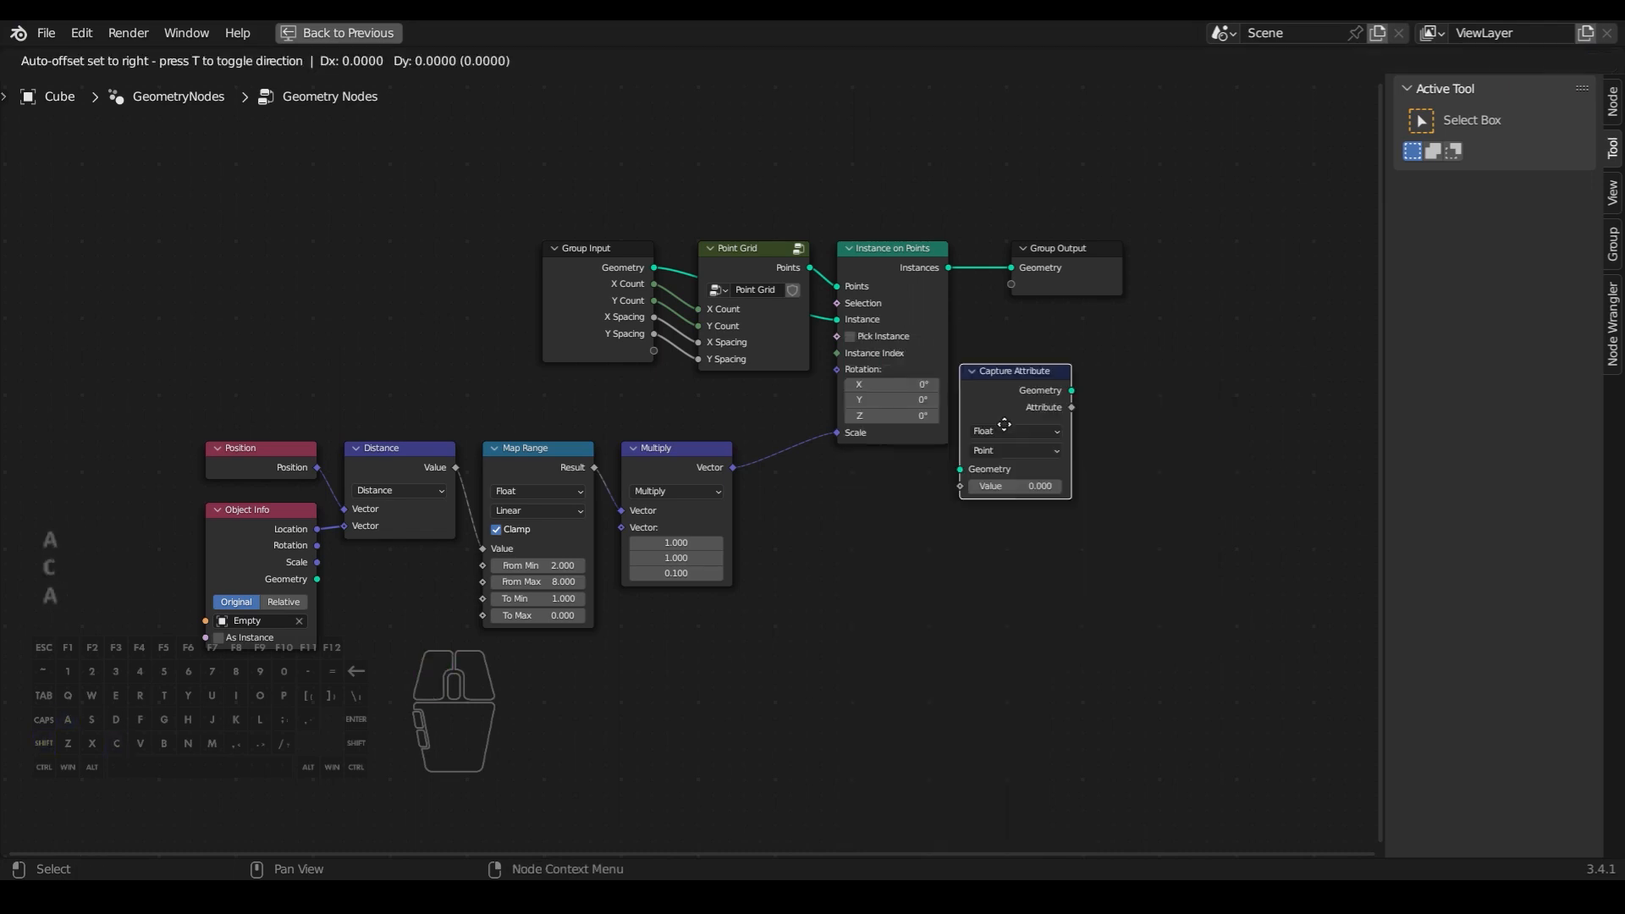
left_click(1056, 302)
left_click_drag(1076, 307, 1041, 307)
left_click_drag(1249, 282, 1189, 281)
left_click(1209, 346)
middle_click_drag(1209, 347, 1139, 430)
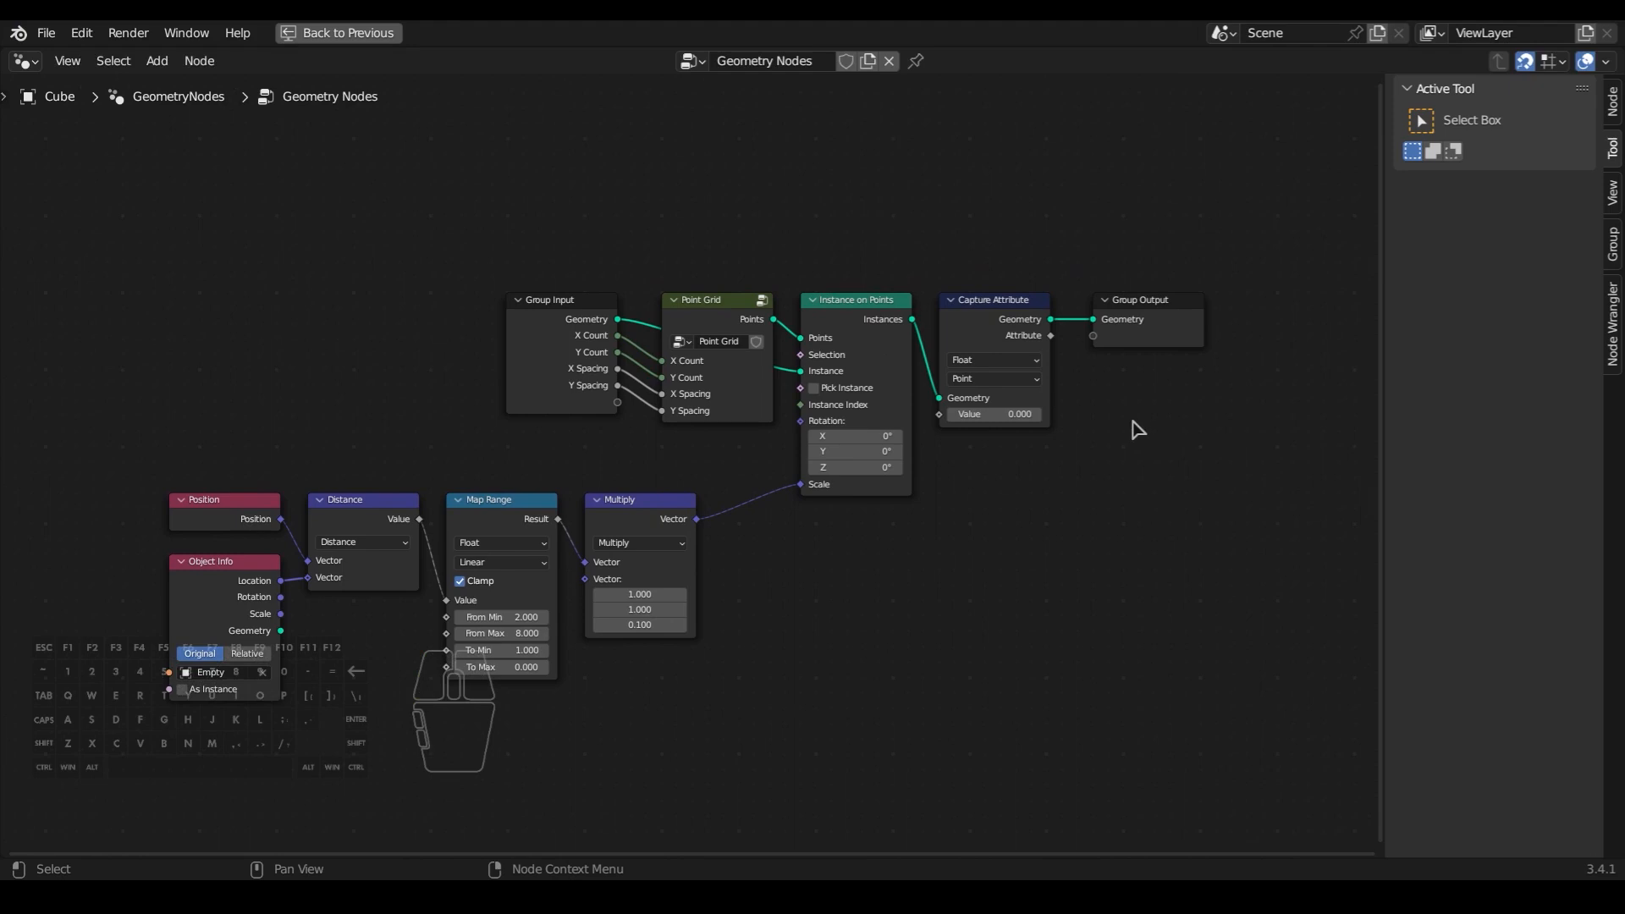
Step: Set the Capture Attribute node's domain to Instance
scroll(1129, 429, "up", 3)
left_click(792, 388)
left_click(795, 429)
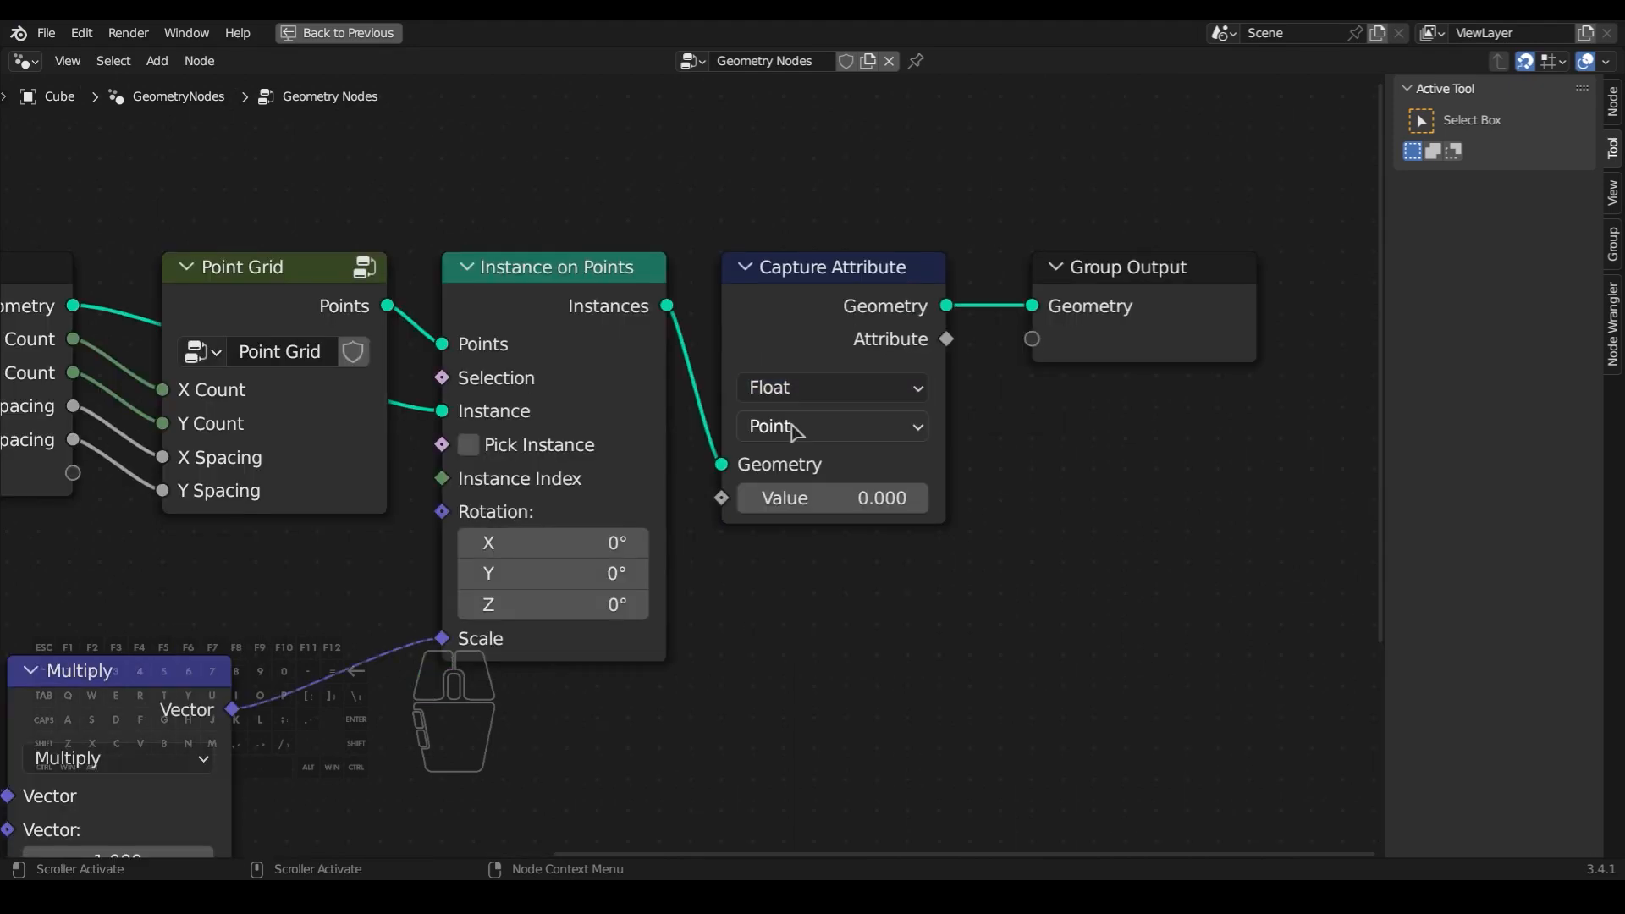
left_click(827, 435)
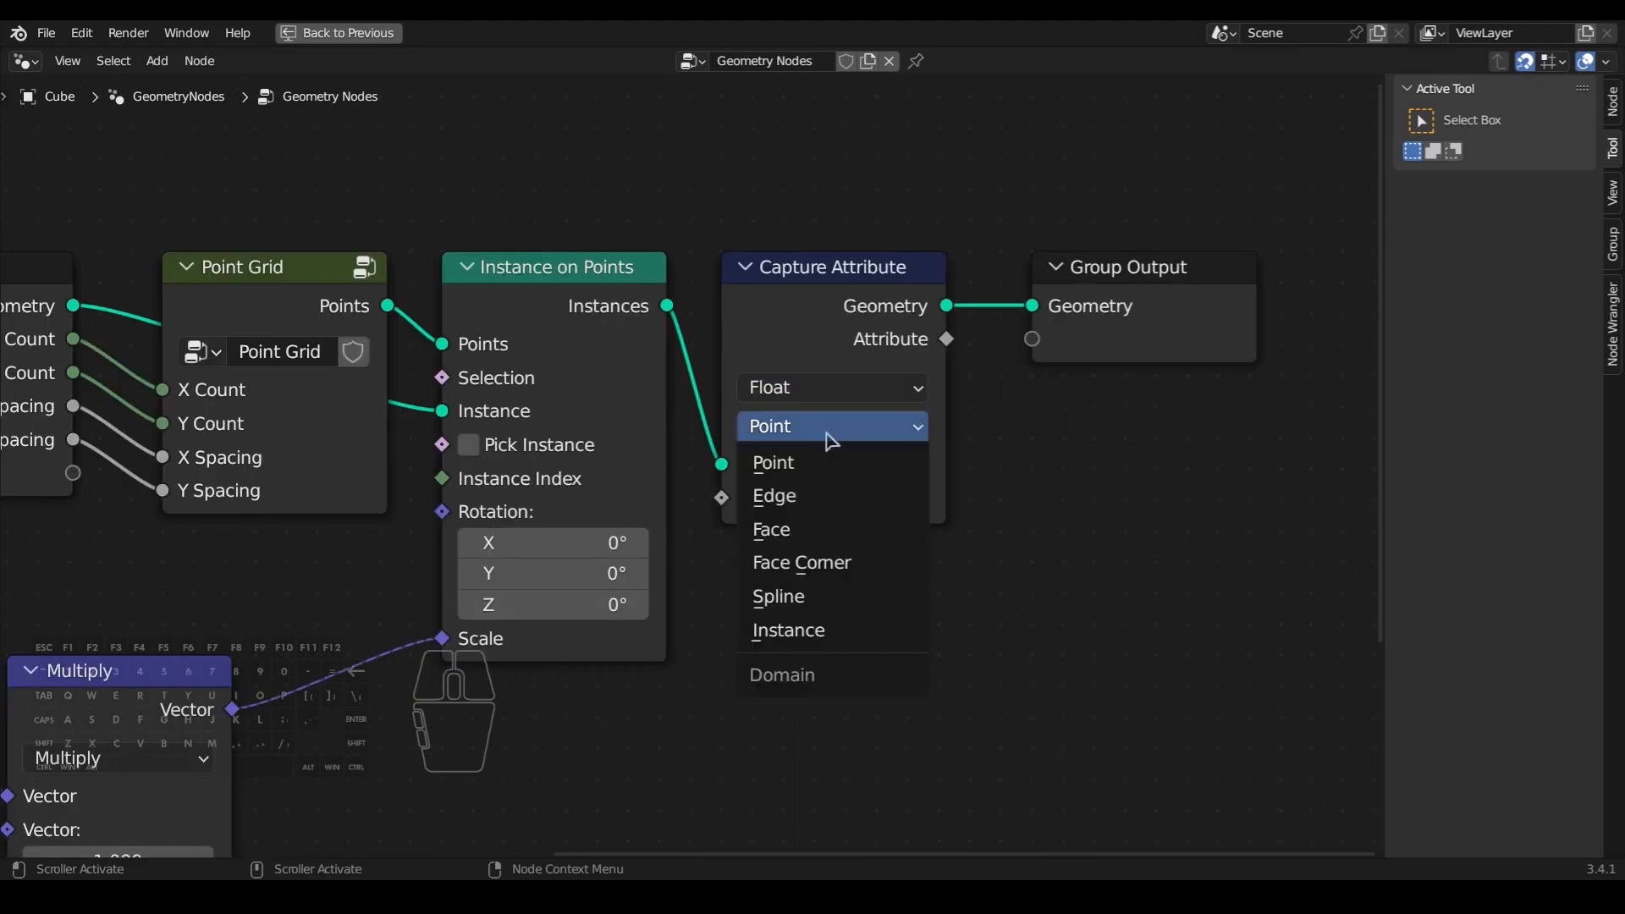
left_click(800, 633)
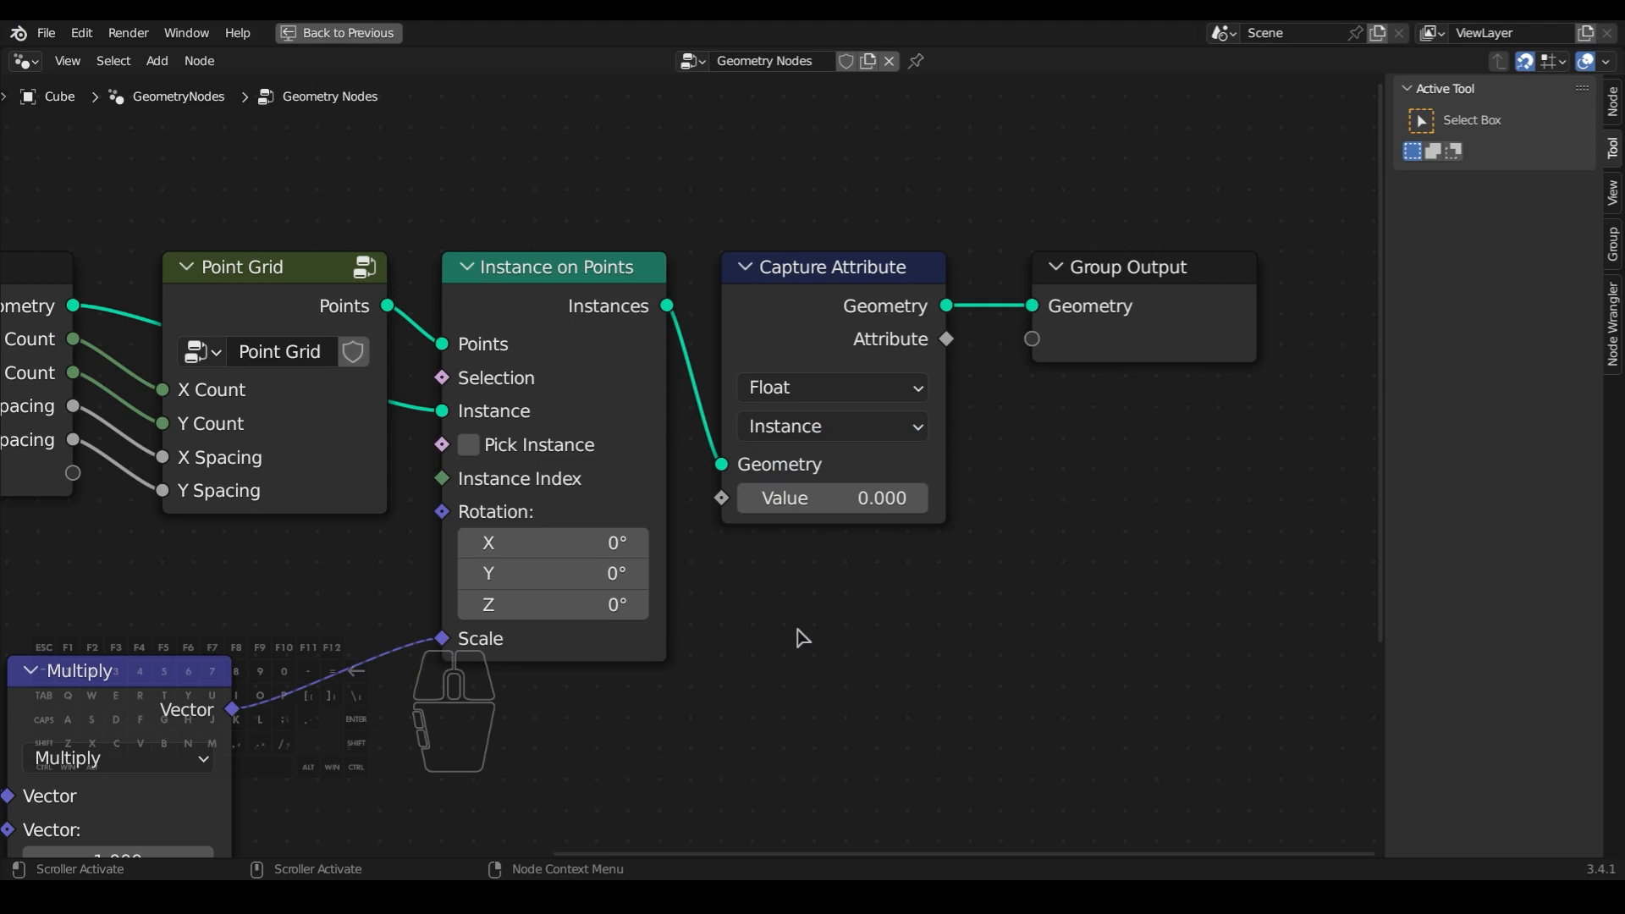
Step: Connect the Map Range Result to the Capture Attribute Value, and its Attribute output to a new Group Output socket
scroll(650, 642, "down", 1)
middle_click_drag(650, 641, 868, 513)
left_click_drag(267, 561, 973, 373)
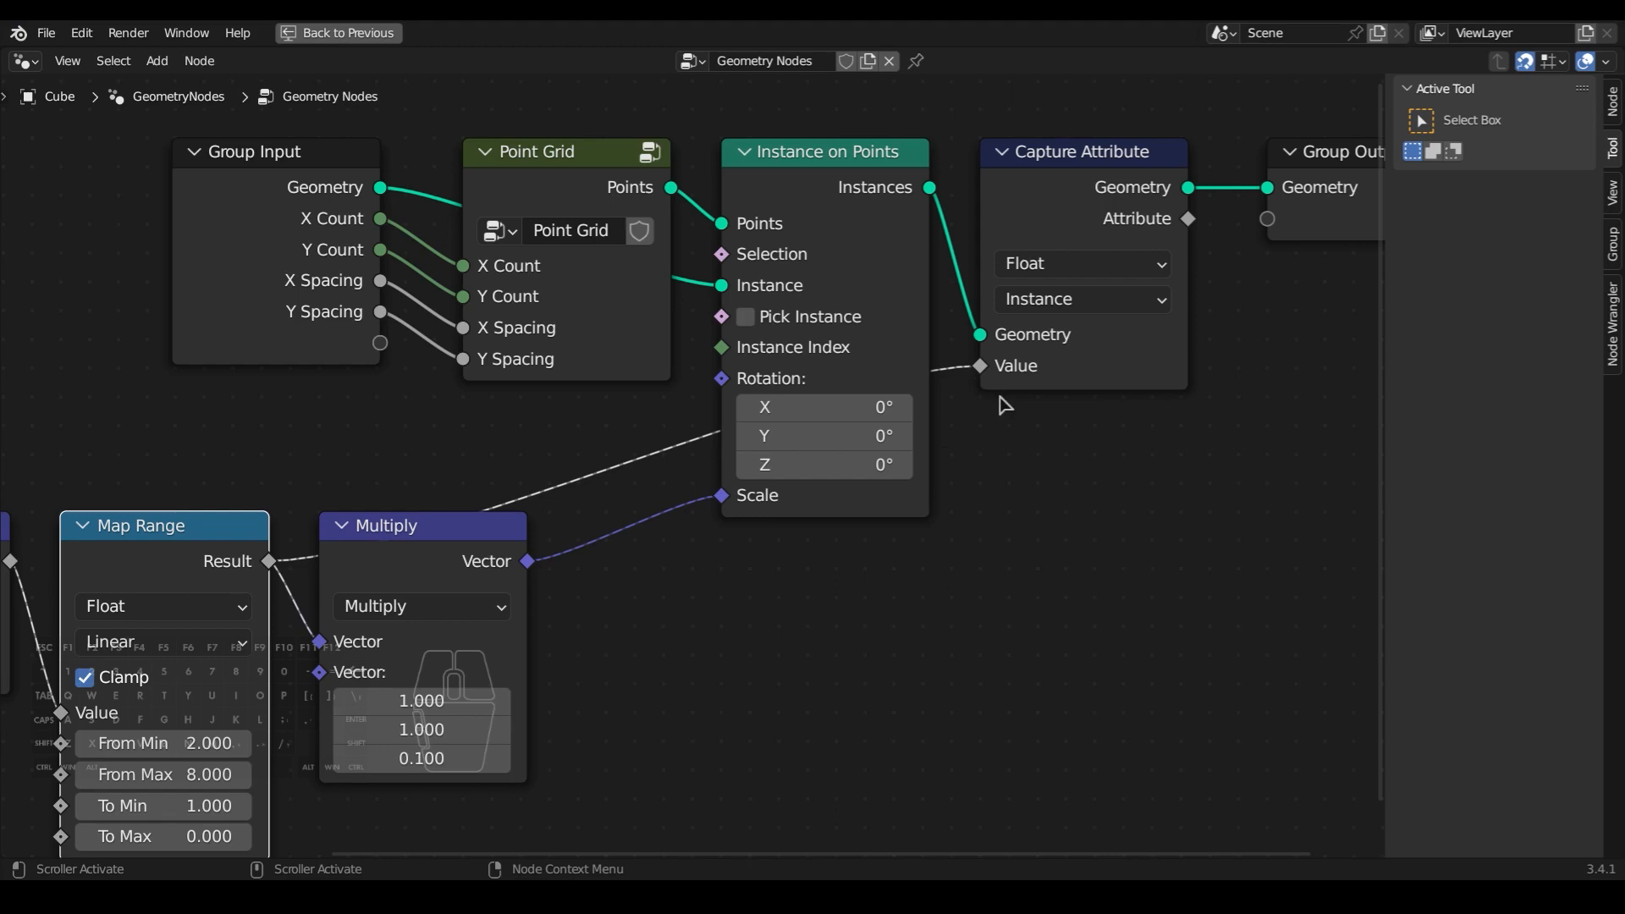
middle_click_drag(1164, 348, 1006, 416)
left_click_drag(1028, 290, 1107, 288)
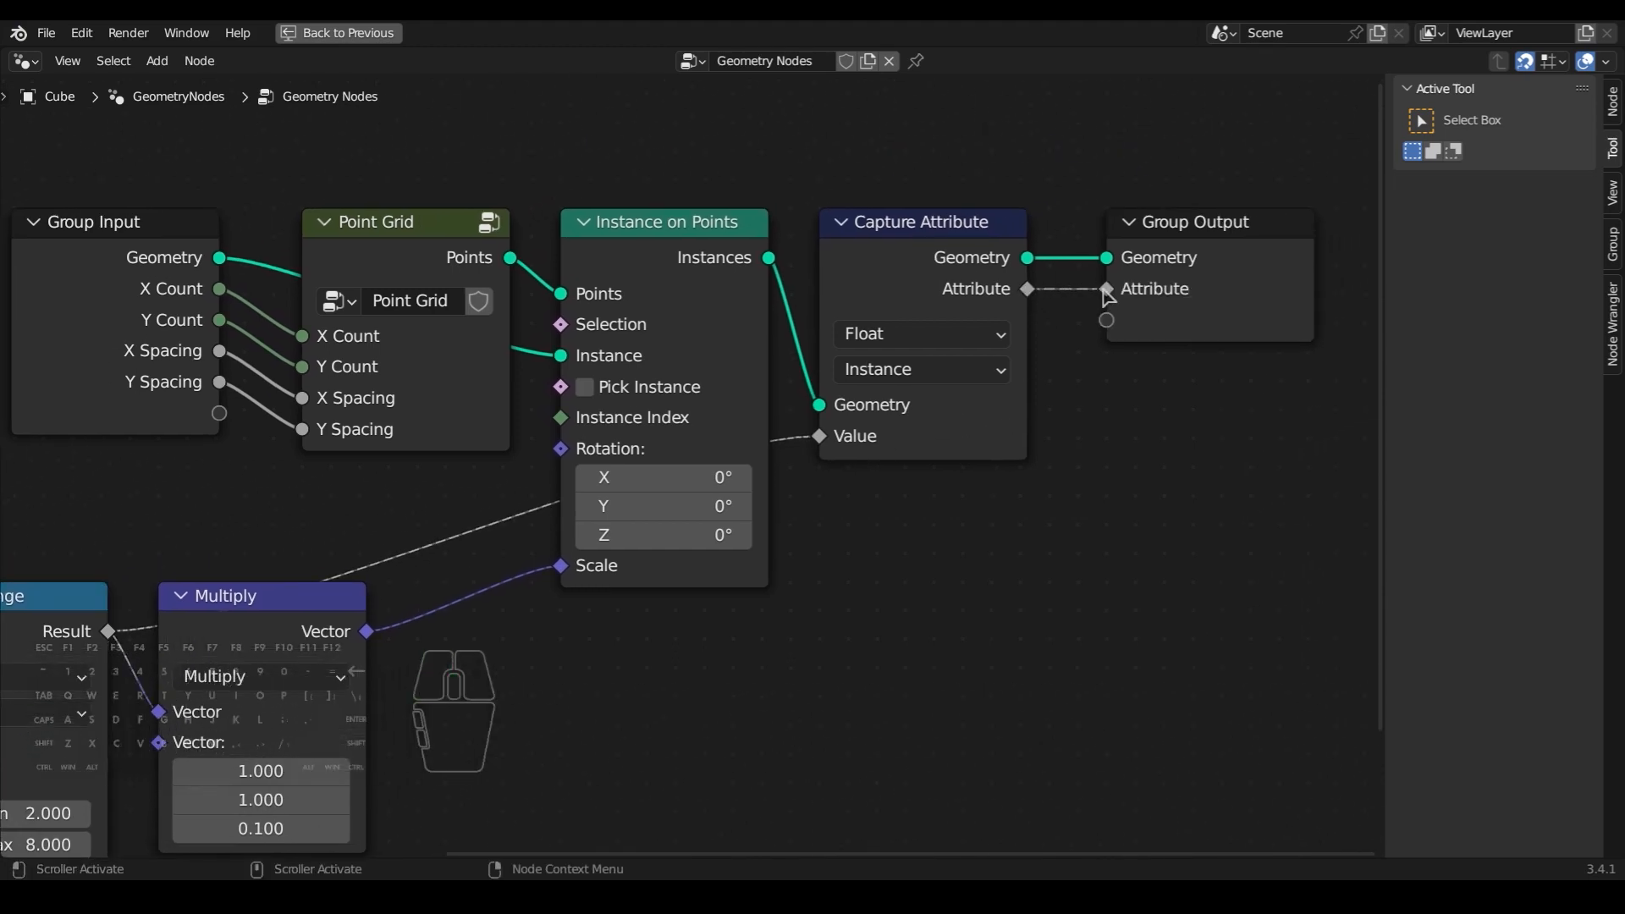
Step: Rename the node group's Attribute output to Distance Attribute
left_click(1615, 246)
left_click(1464, 320)
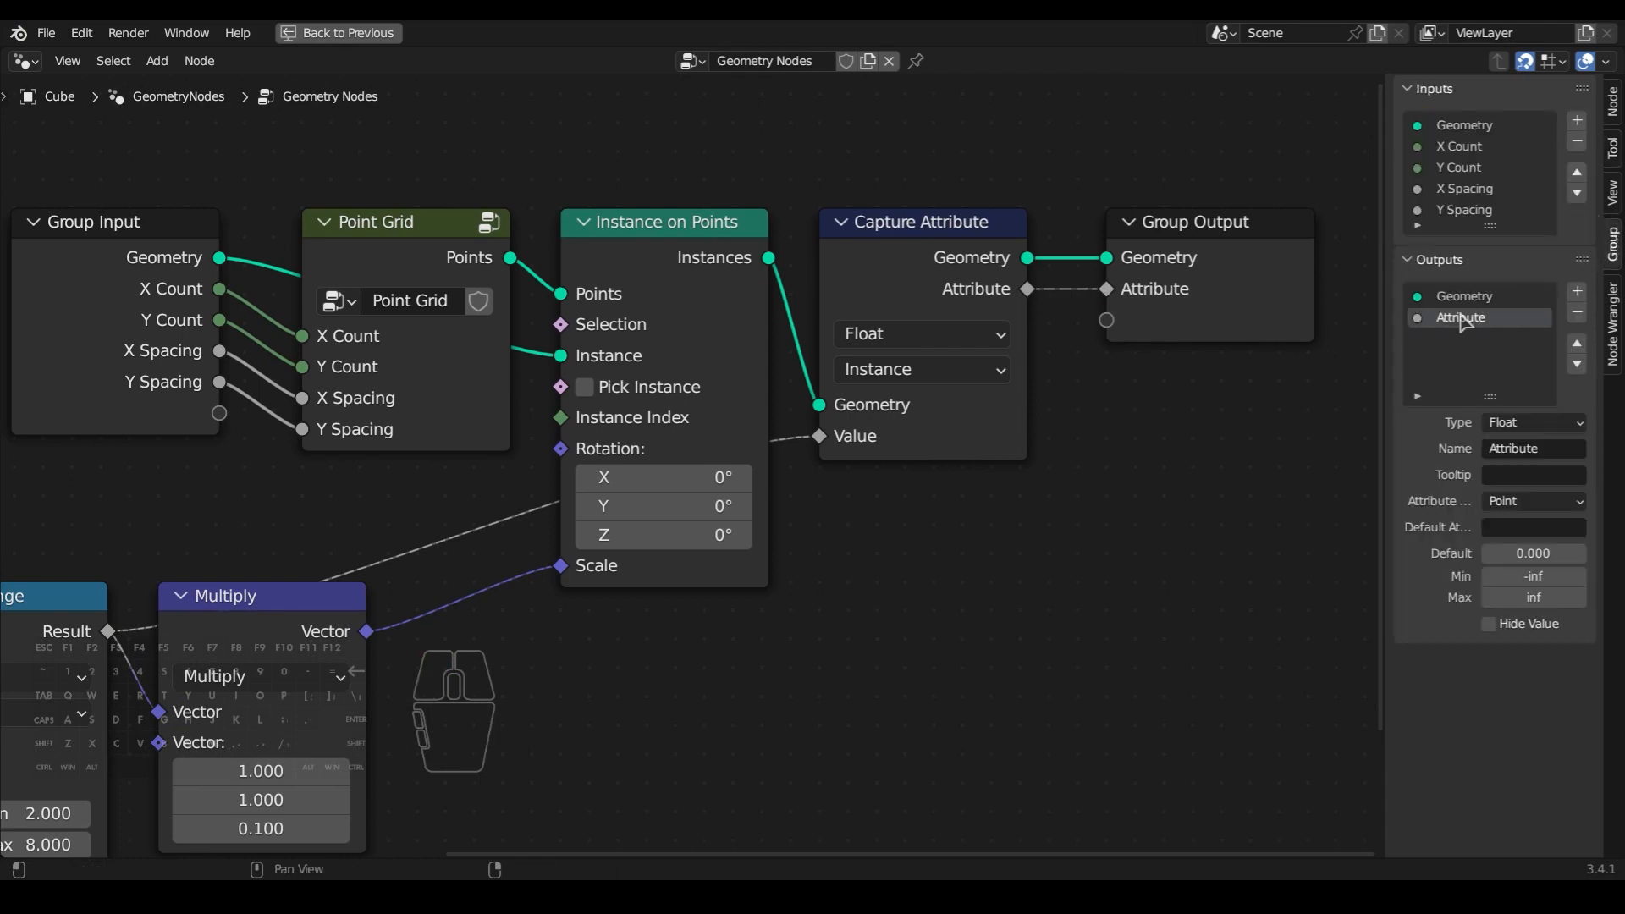
left_click(1512, 447)
type("Distan")
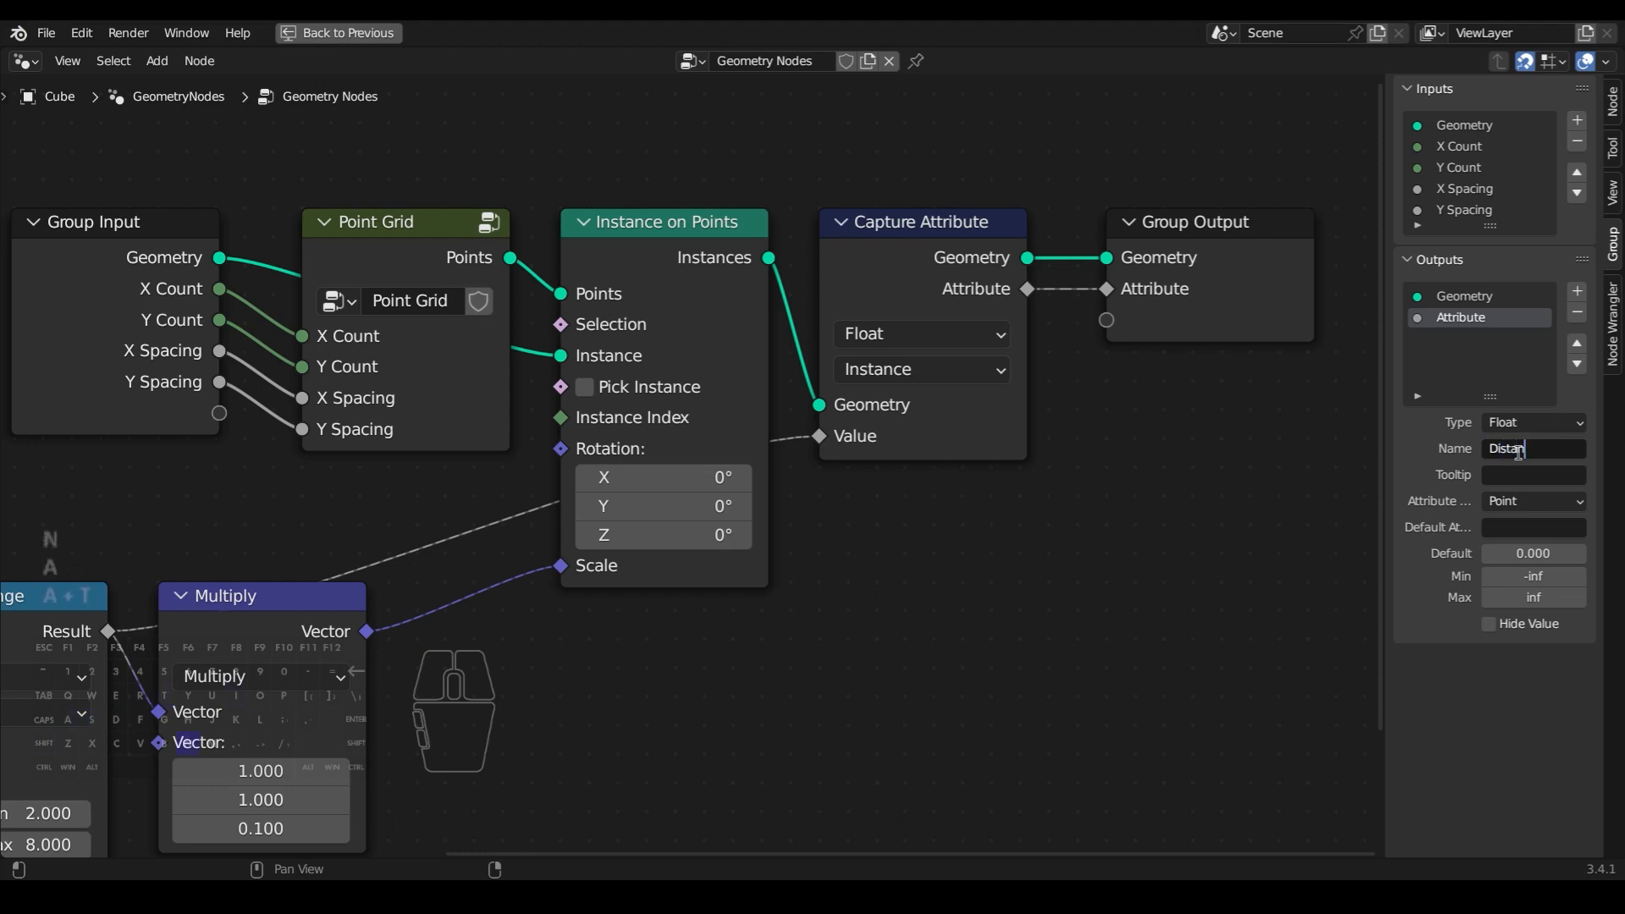
type("ce Attribute")
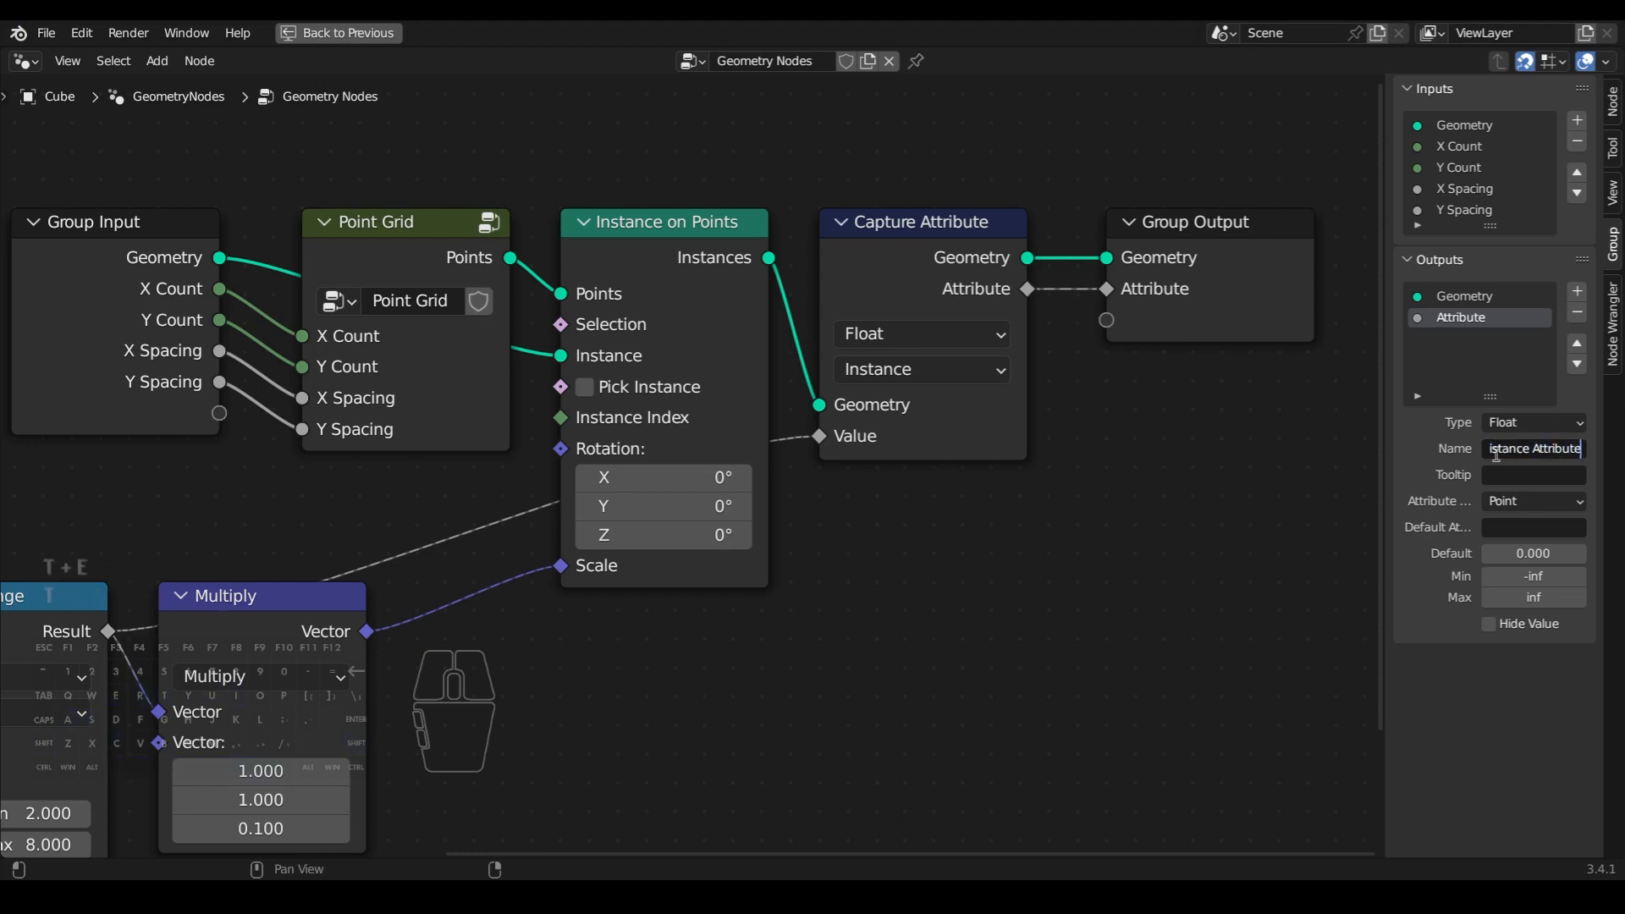
key("Return")
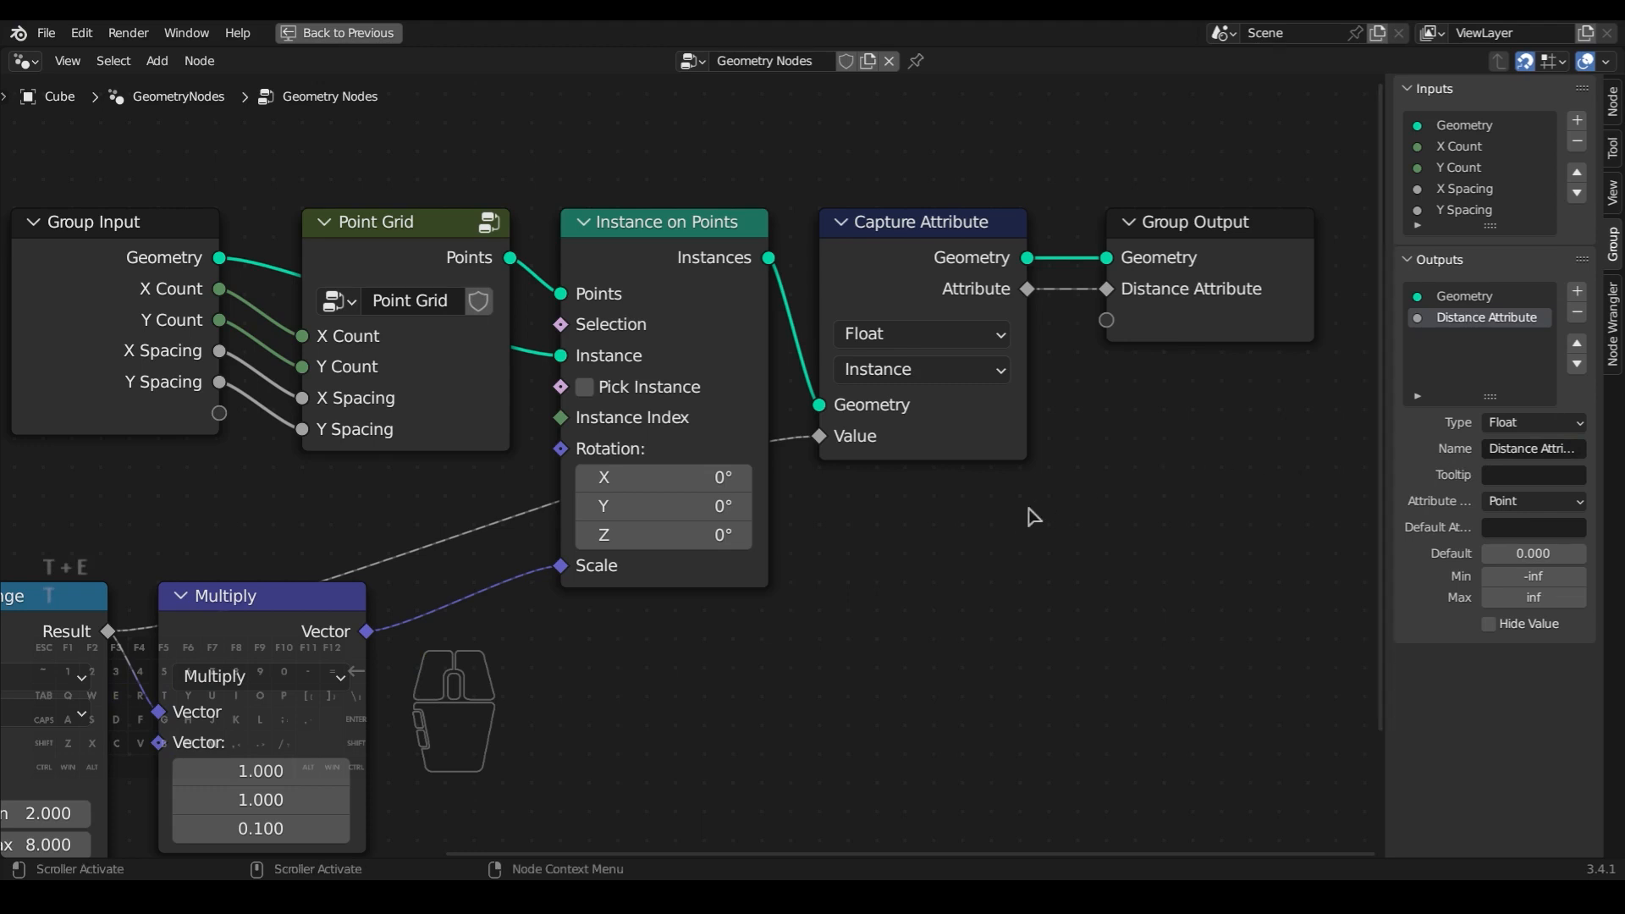
Step: Restore the split layout and name the modifier's Distance Attribute output distance_attribute
middle_click_drag(1023, 508, 1030, 506)
key("ctrl+space")
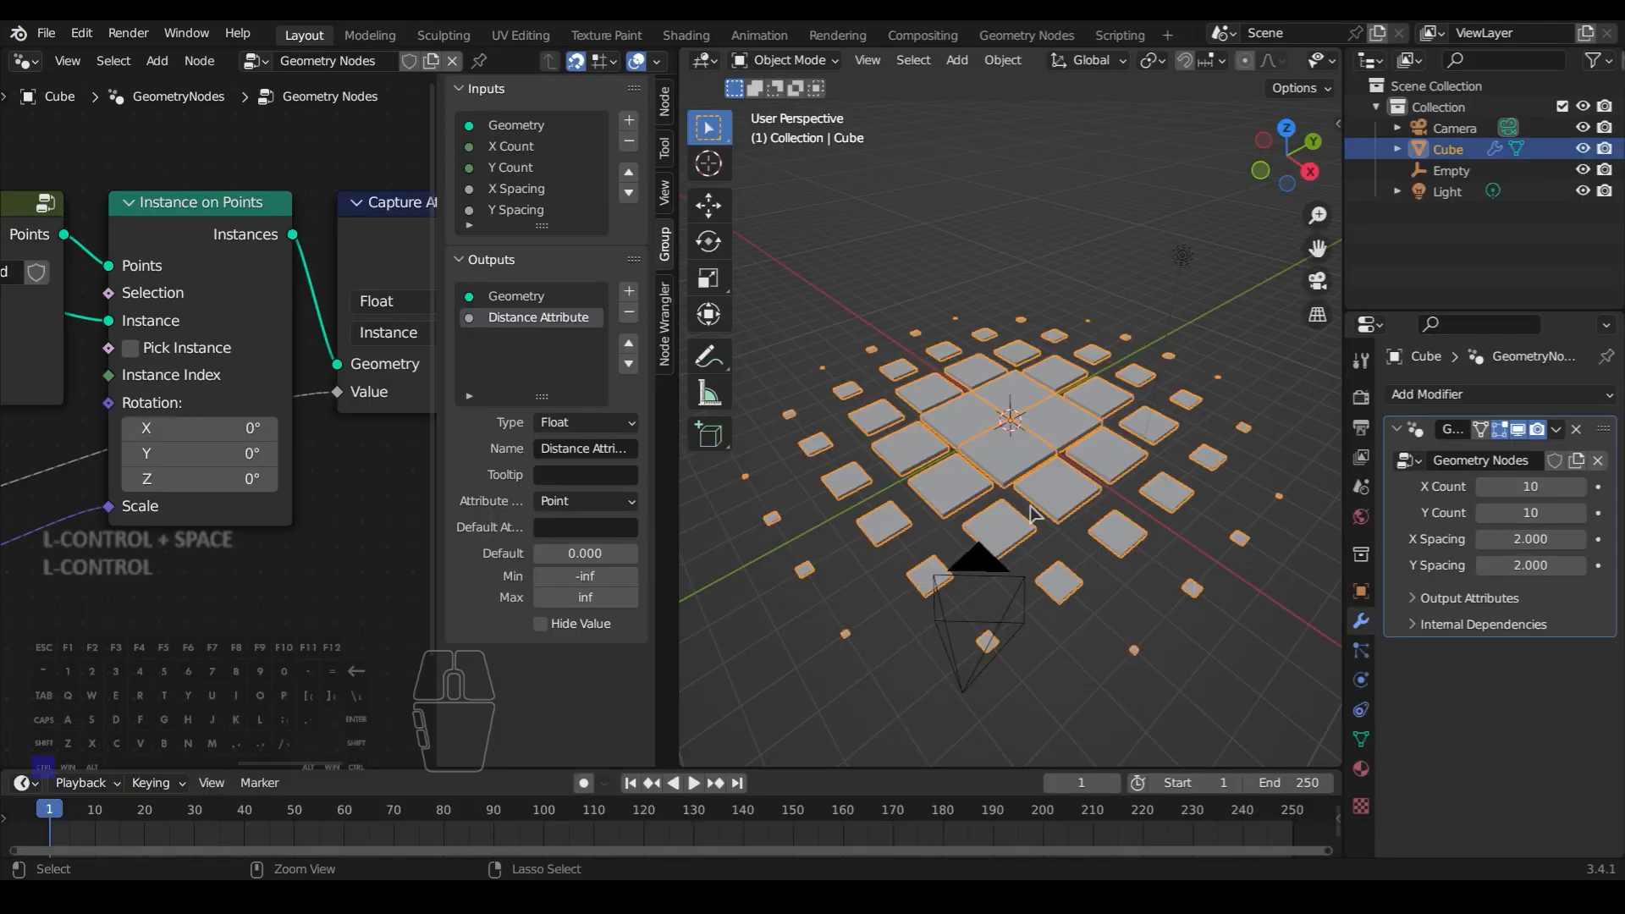
left_click(1412, 598)
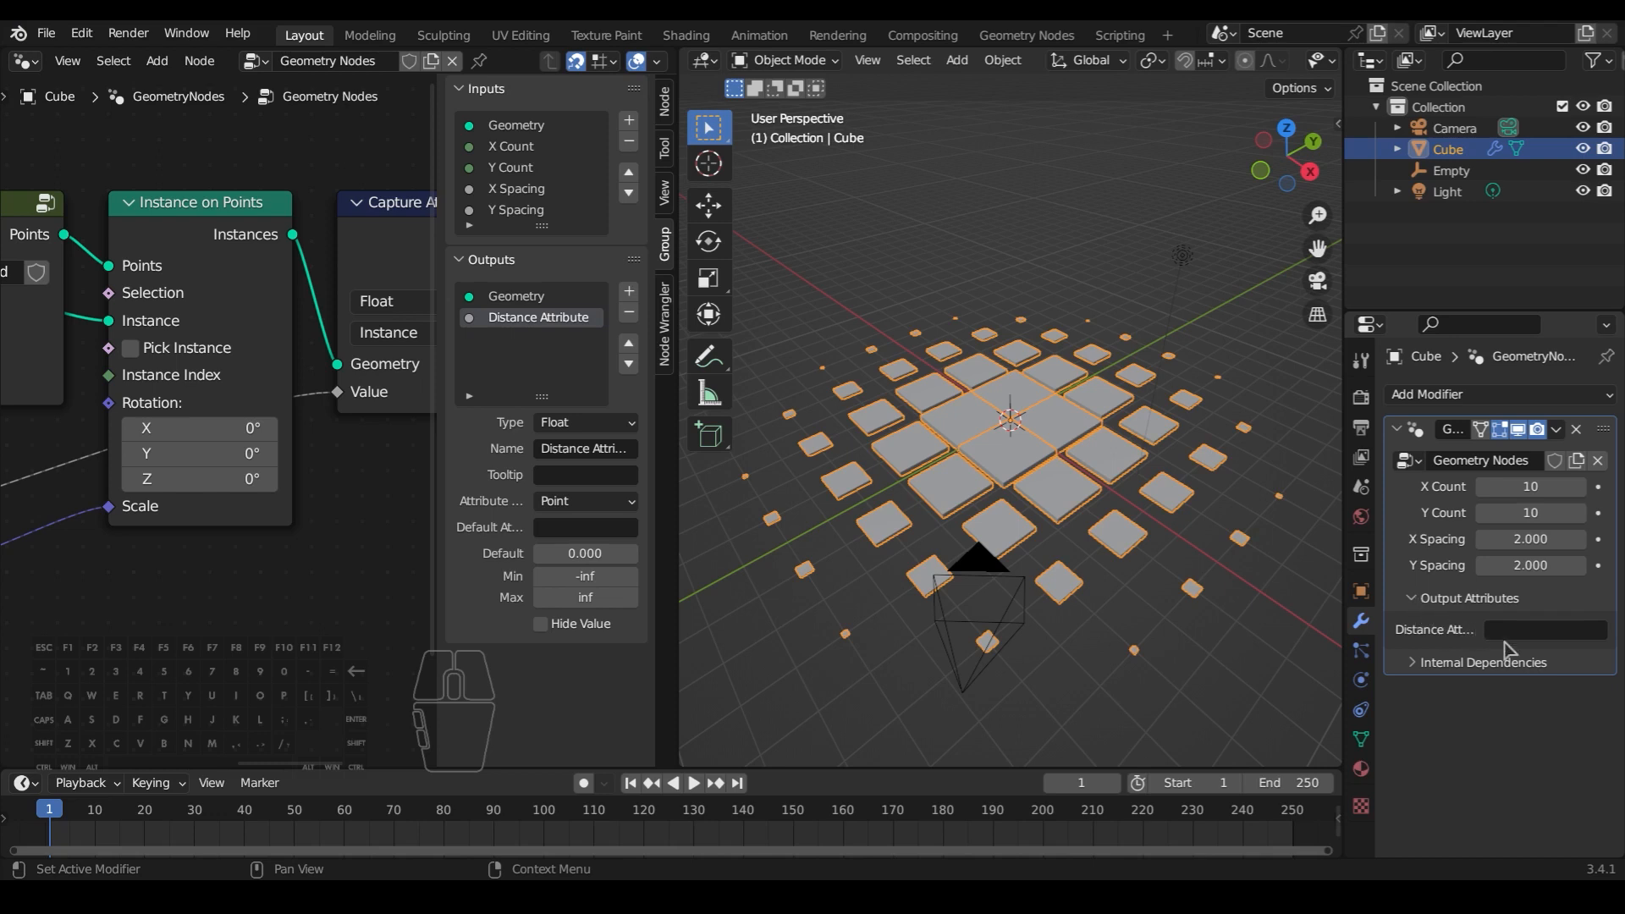
left_click_drag(1371, 628, 1299, 628)
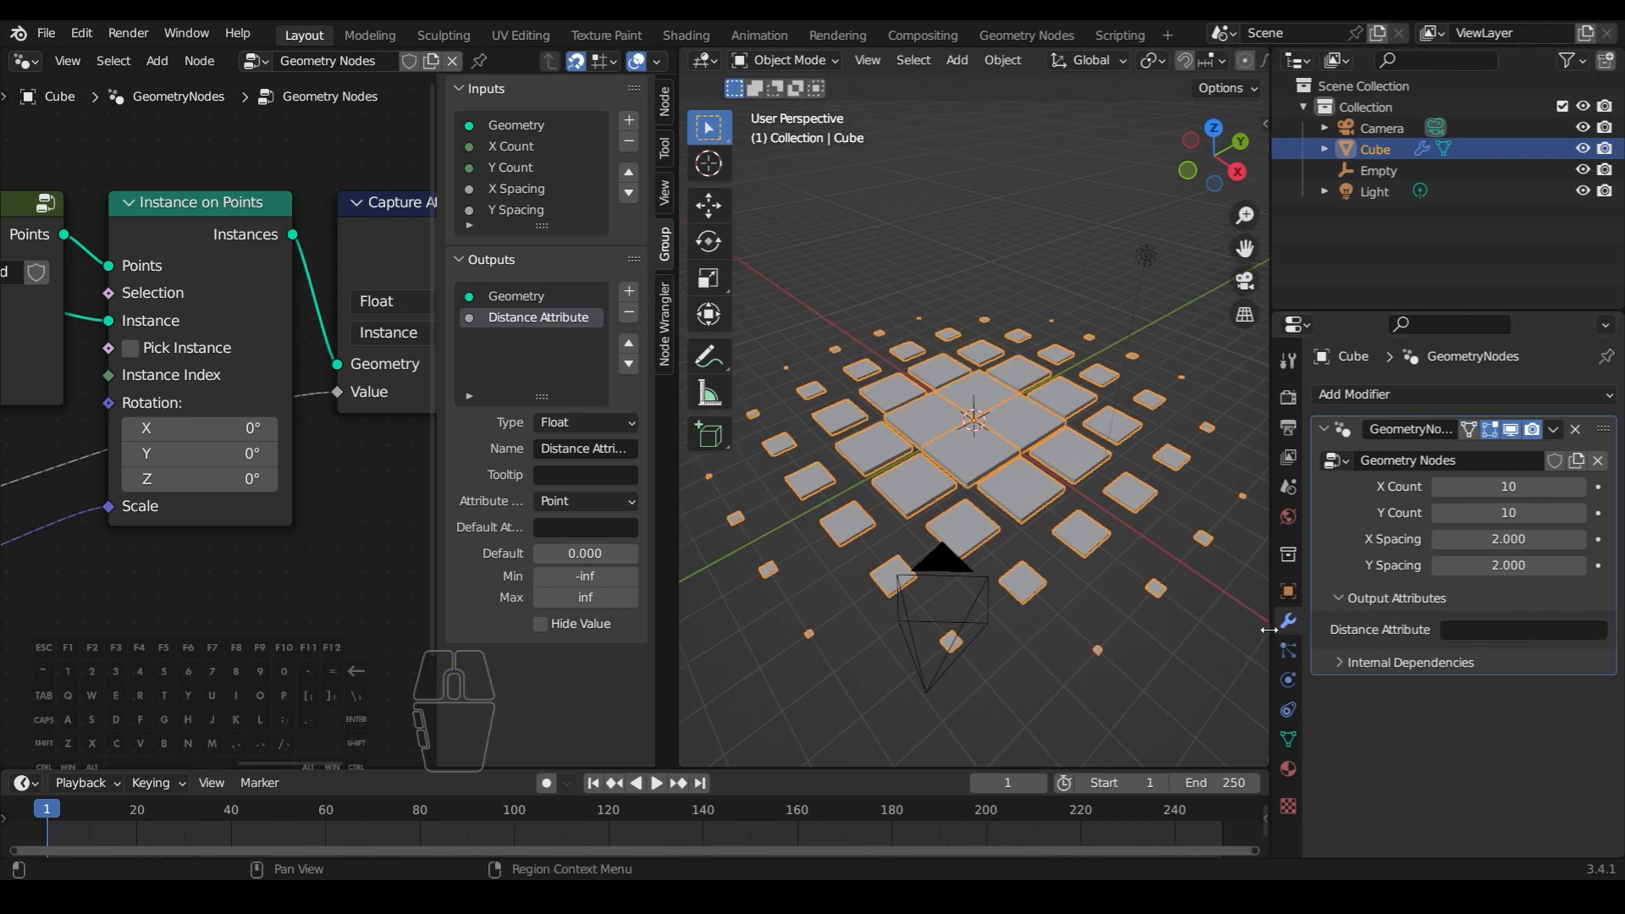
left_click(1486, 632)
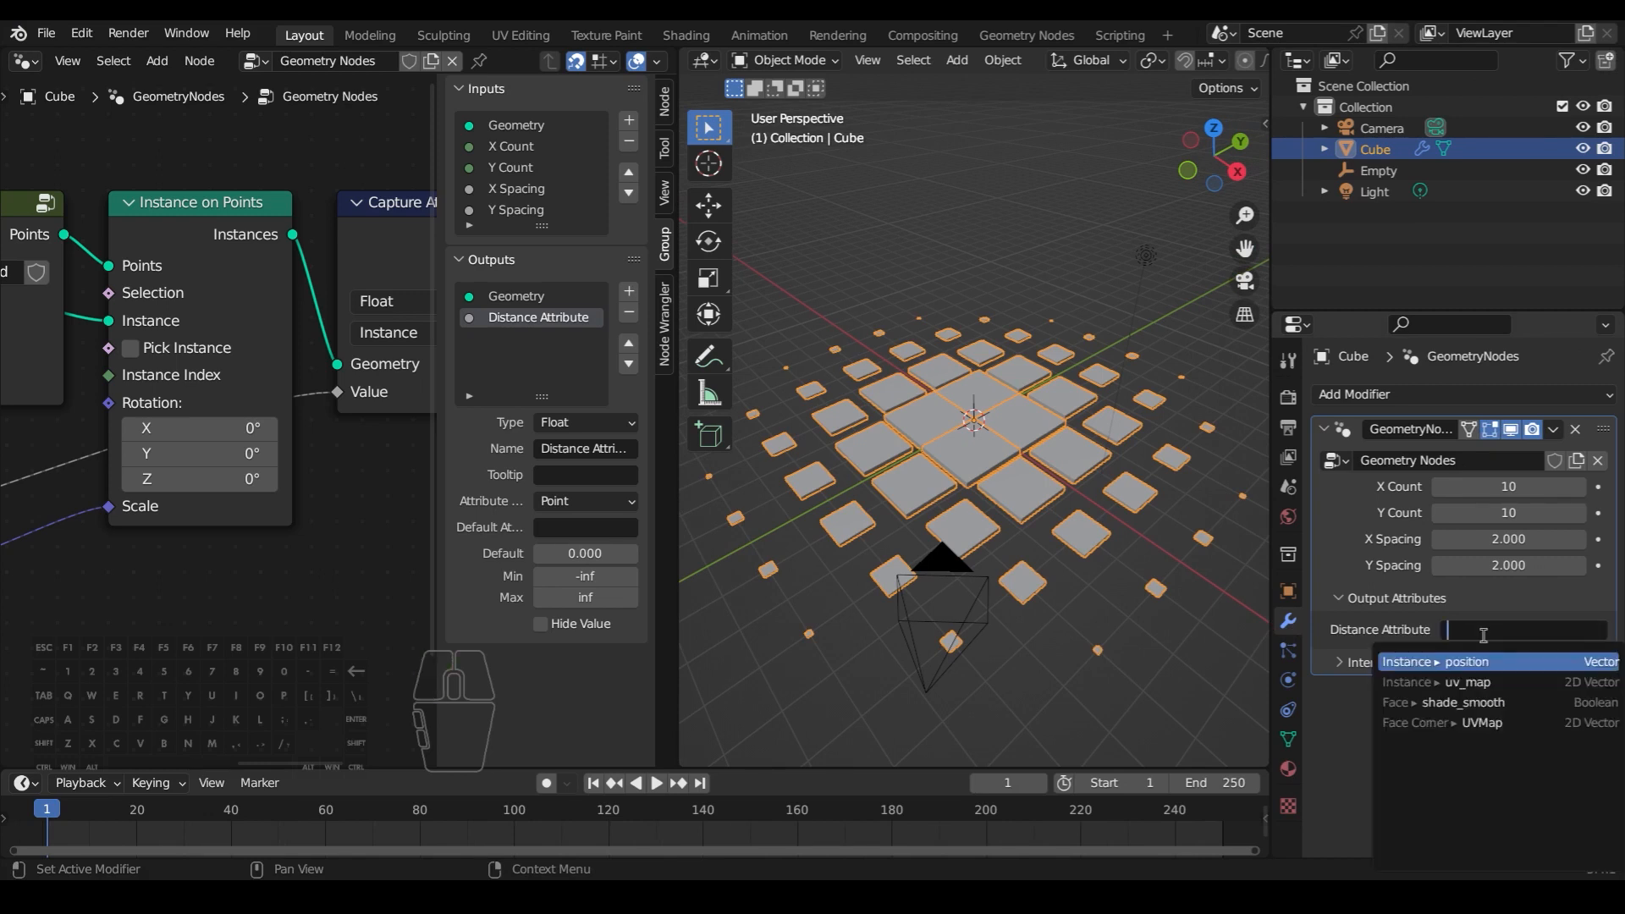
type("distance")
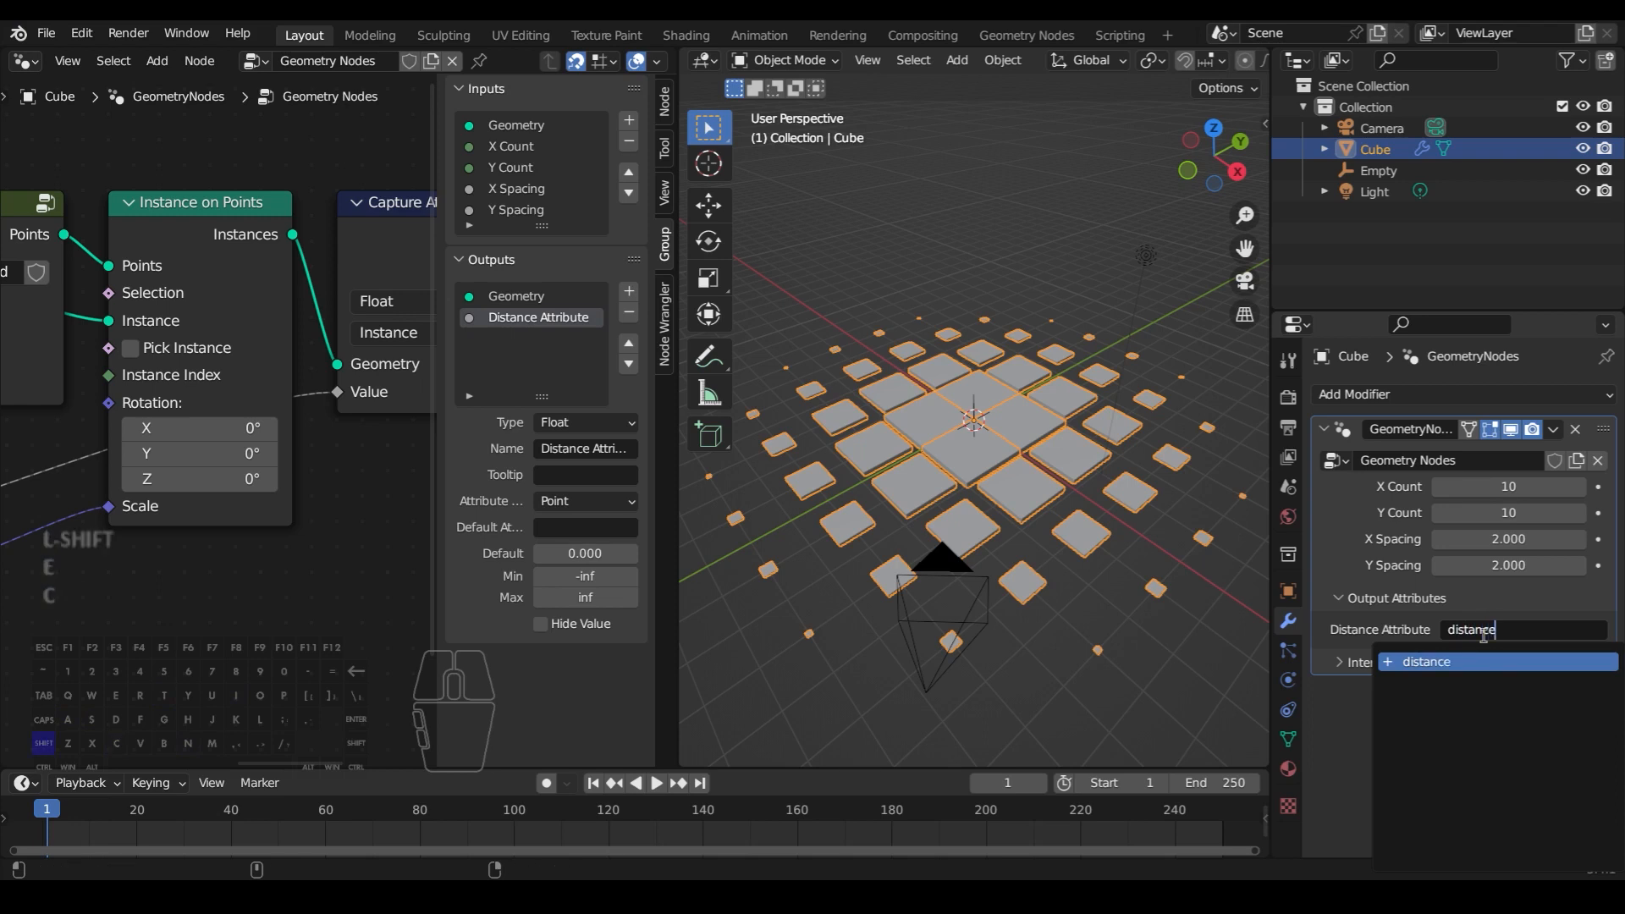
type("_attribute")
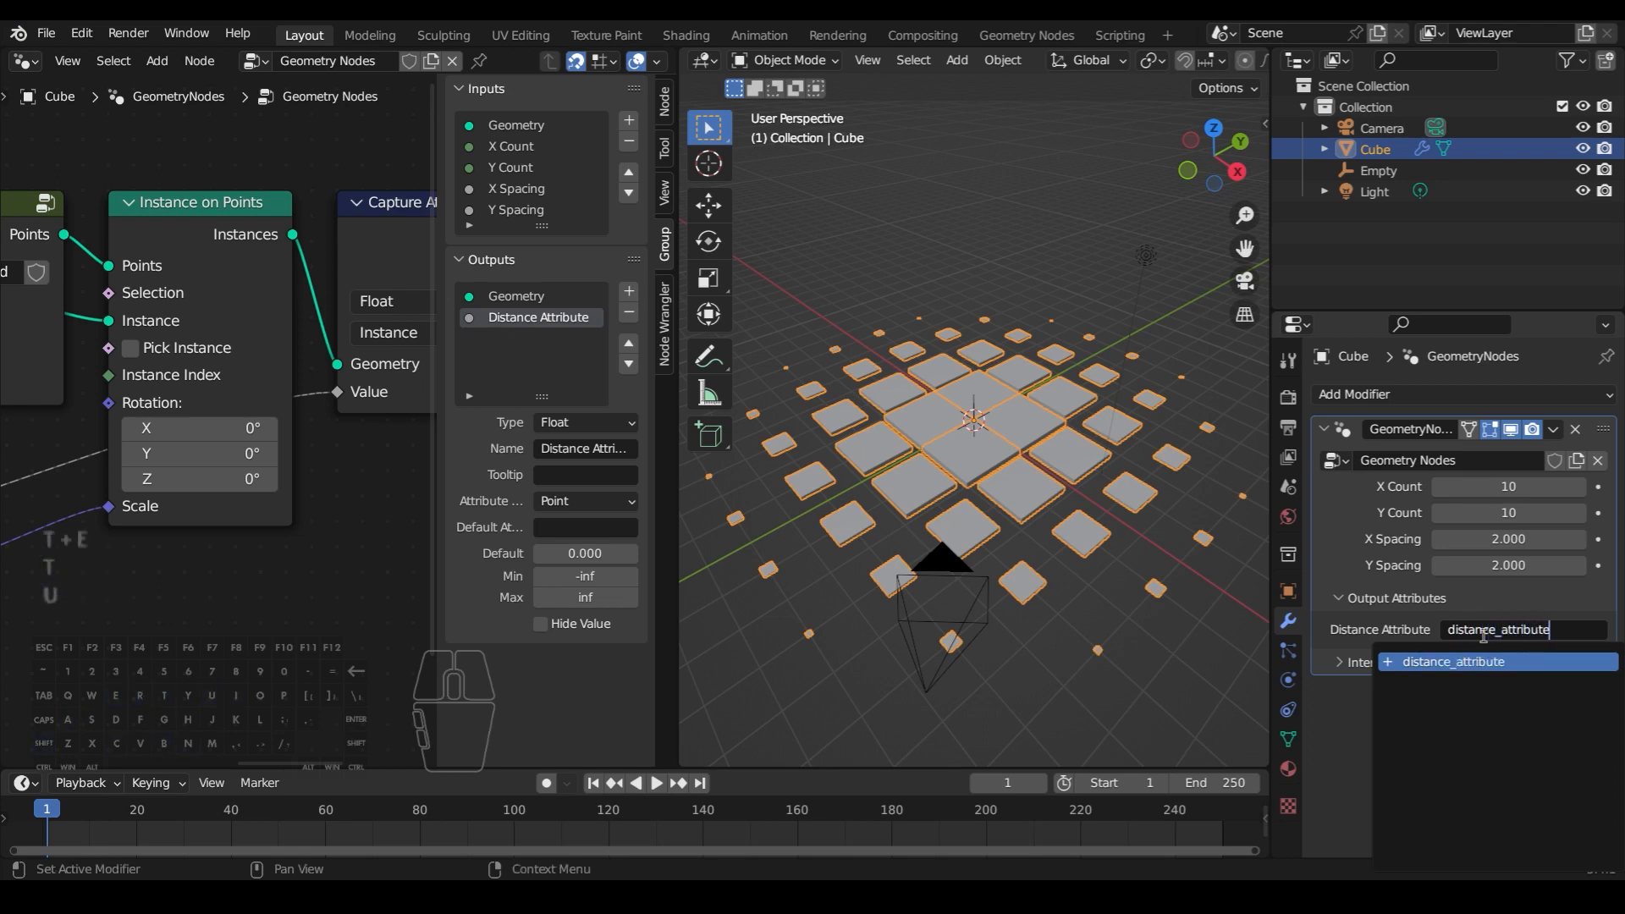
left_click(1403, 661)
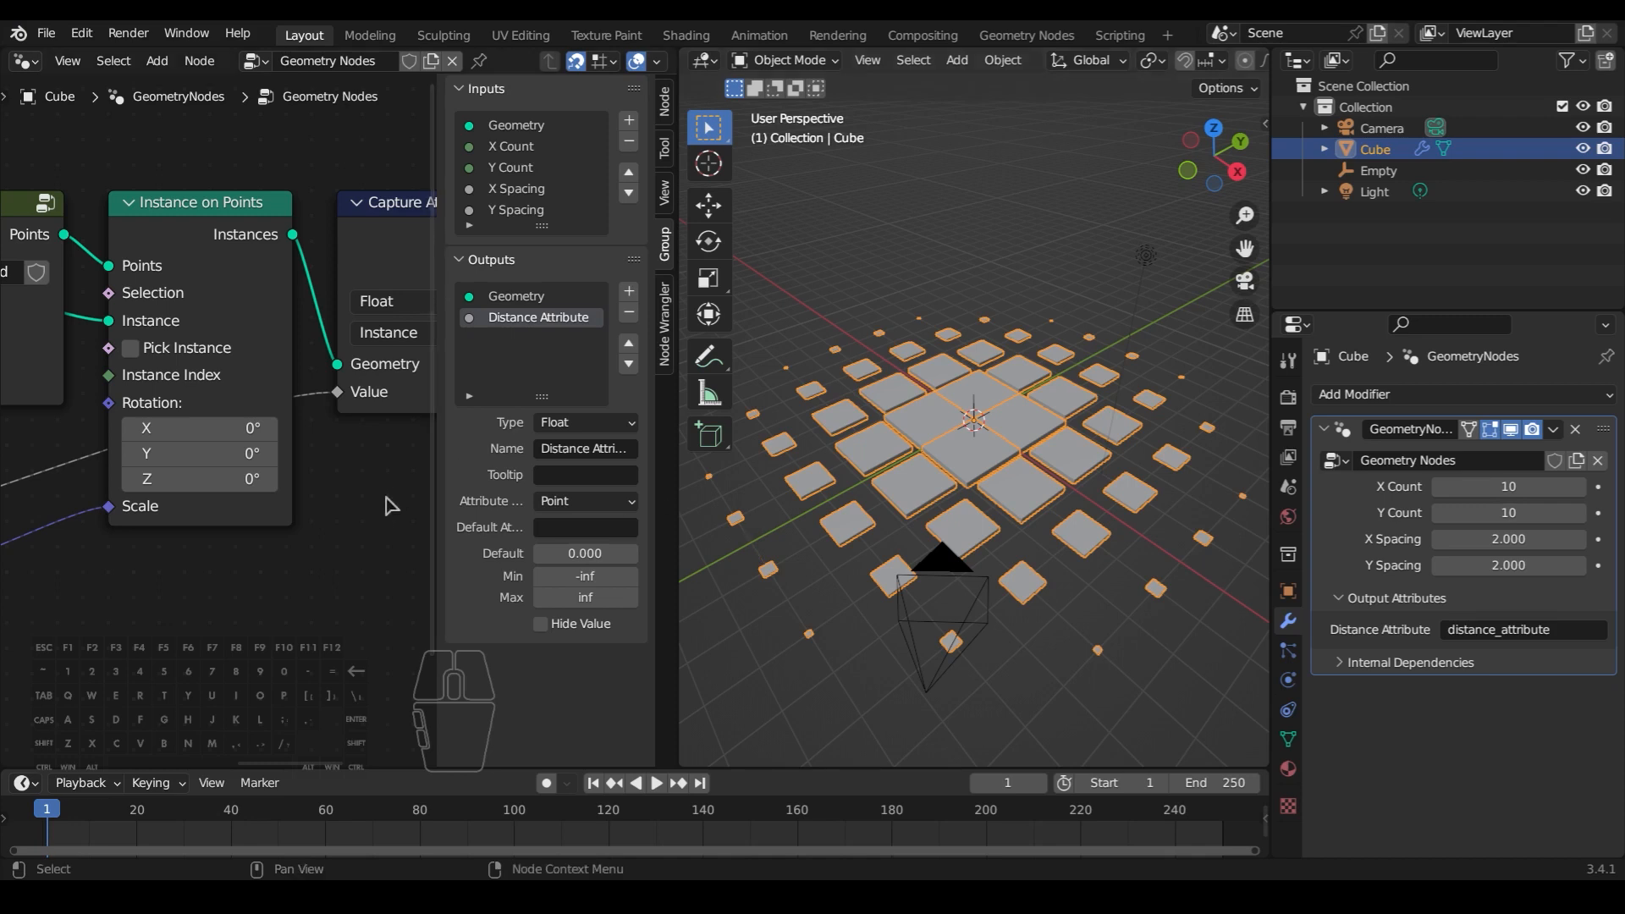
Step: Insert a Realize Instances node between Capture Attribute and Group Output, and tighten the spacing of these nodes
scroll(391, 505, "down", 4)
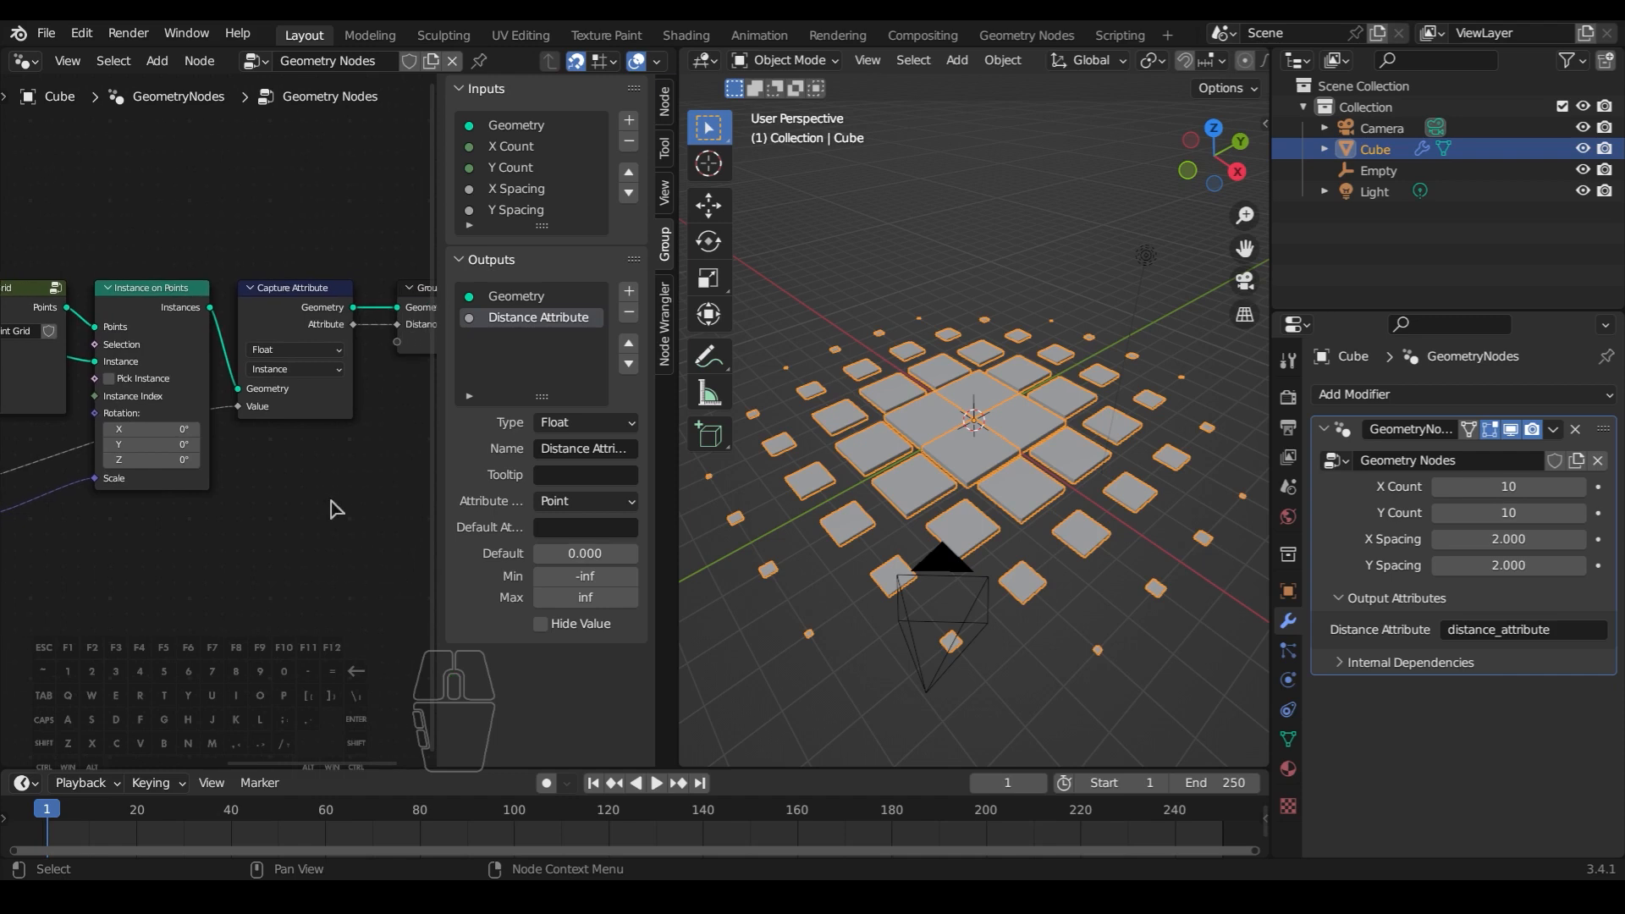
key("n")
scroll(431, 519, "up", 3)
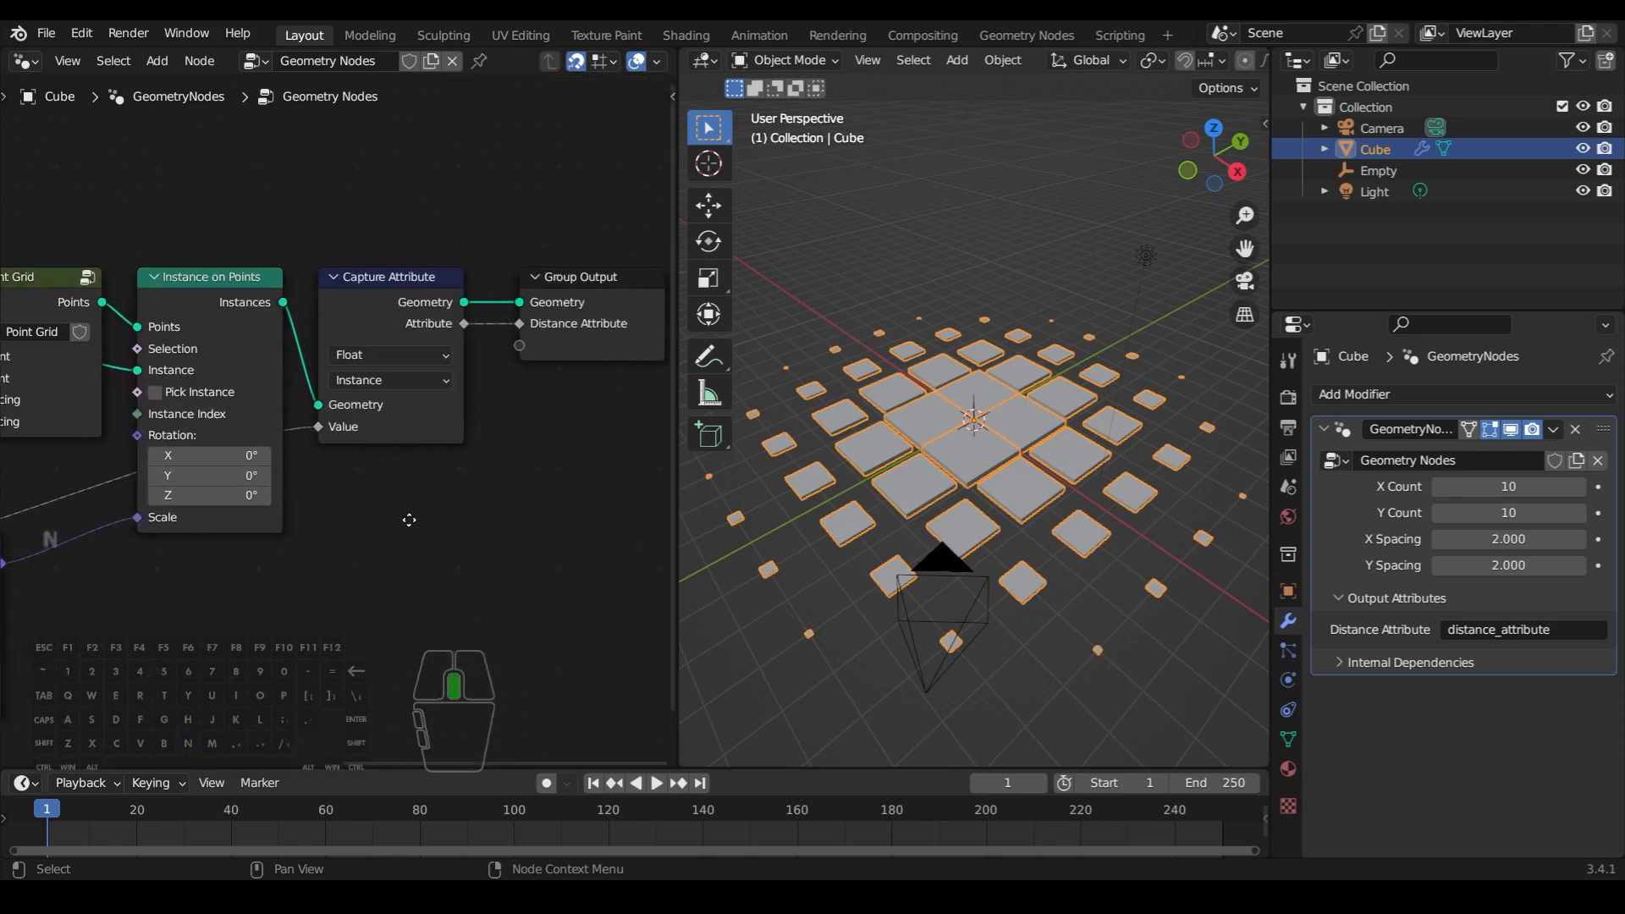
key("shift+a")
left_click(279, 381)
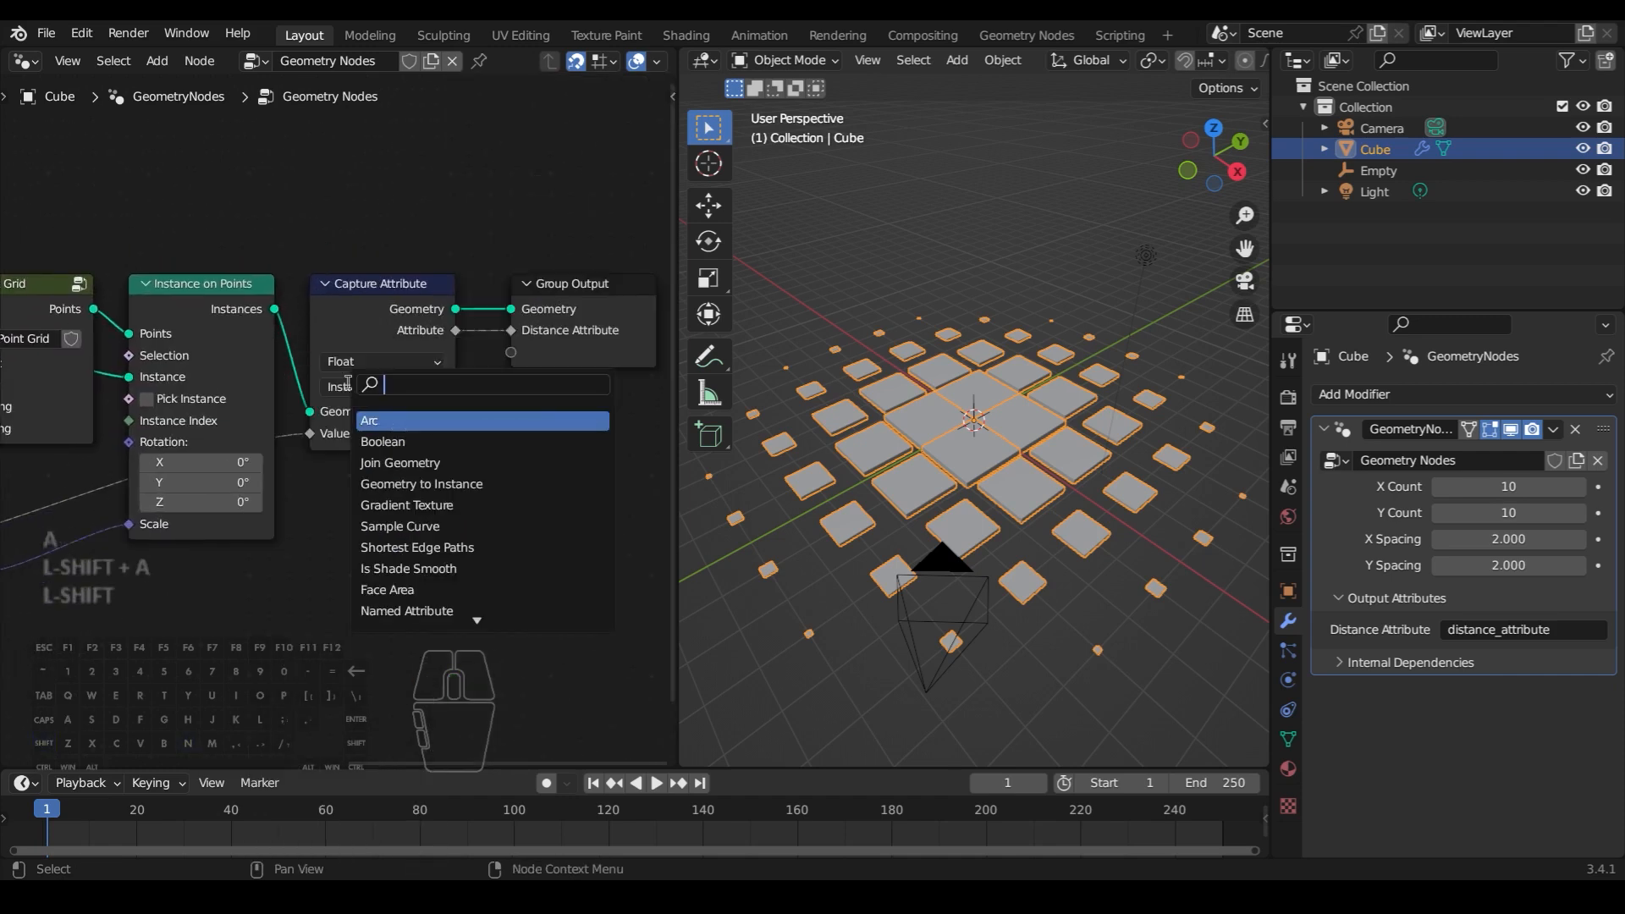
type("real")
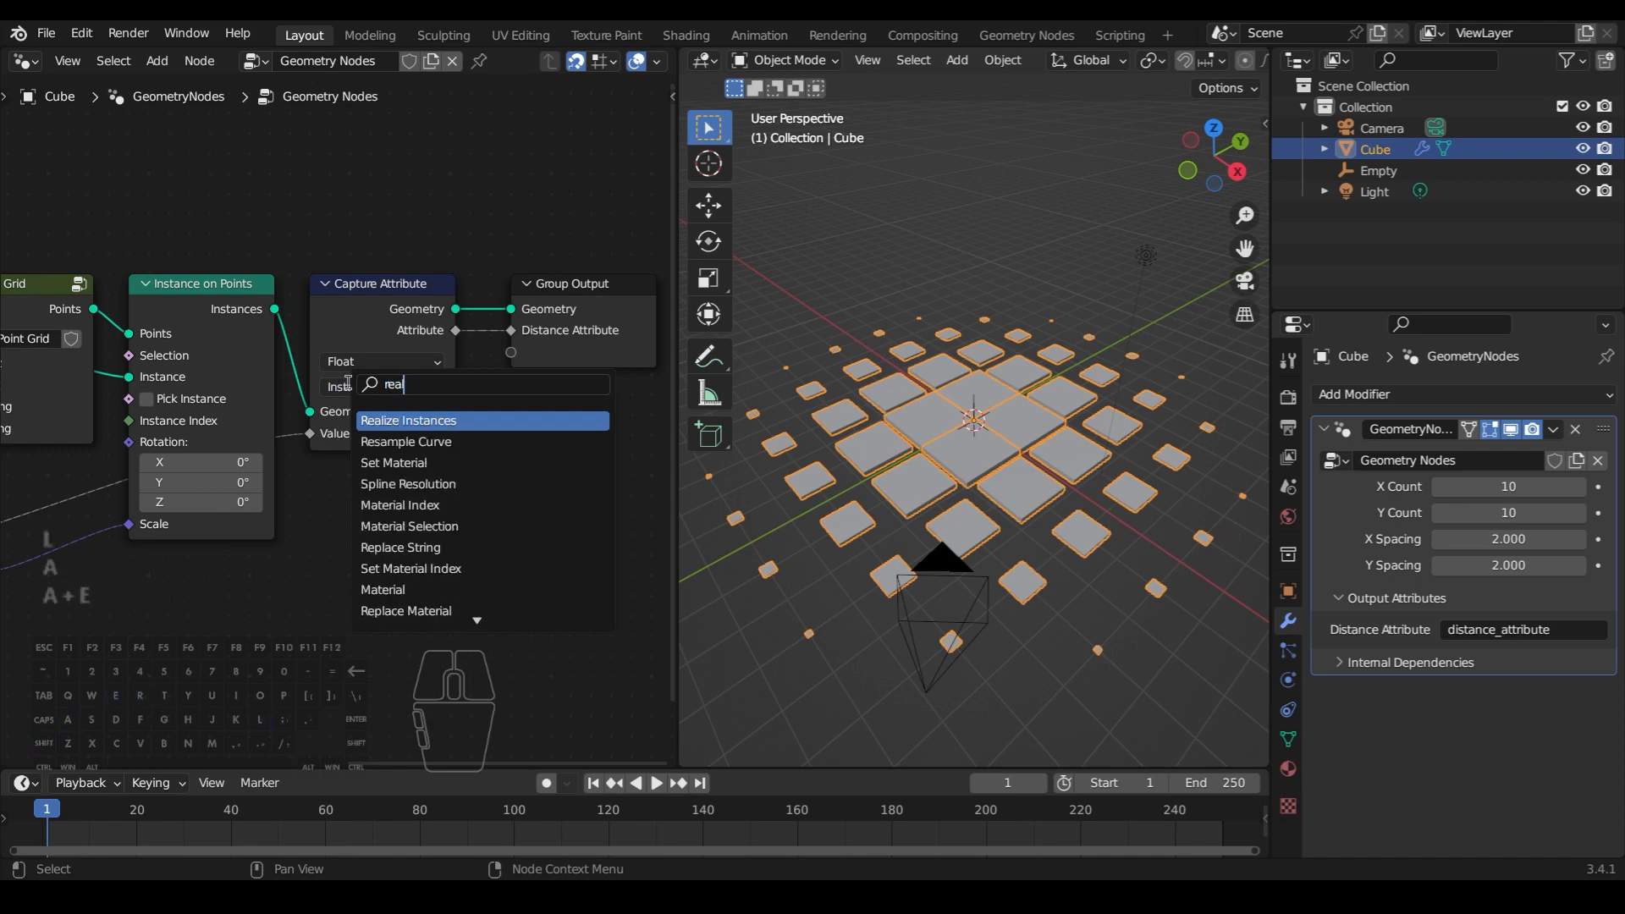
left_click(386, 420)
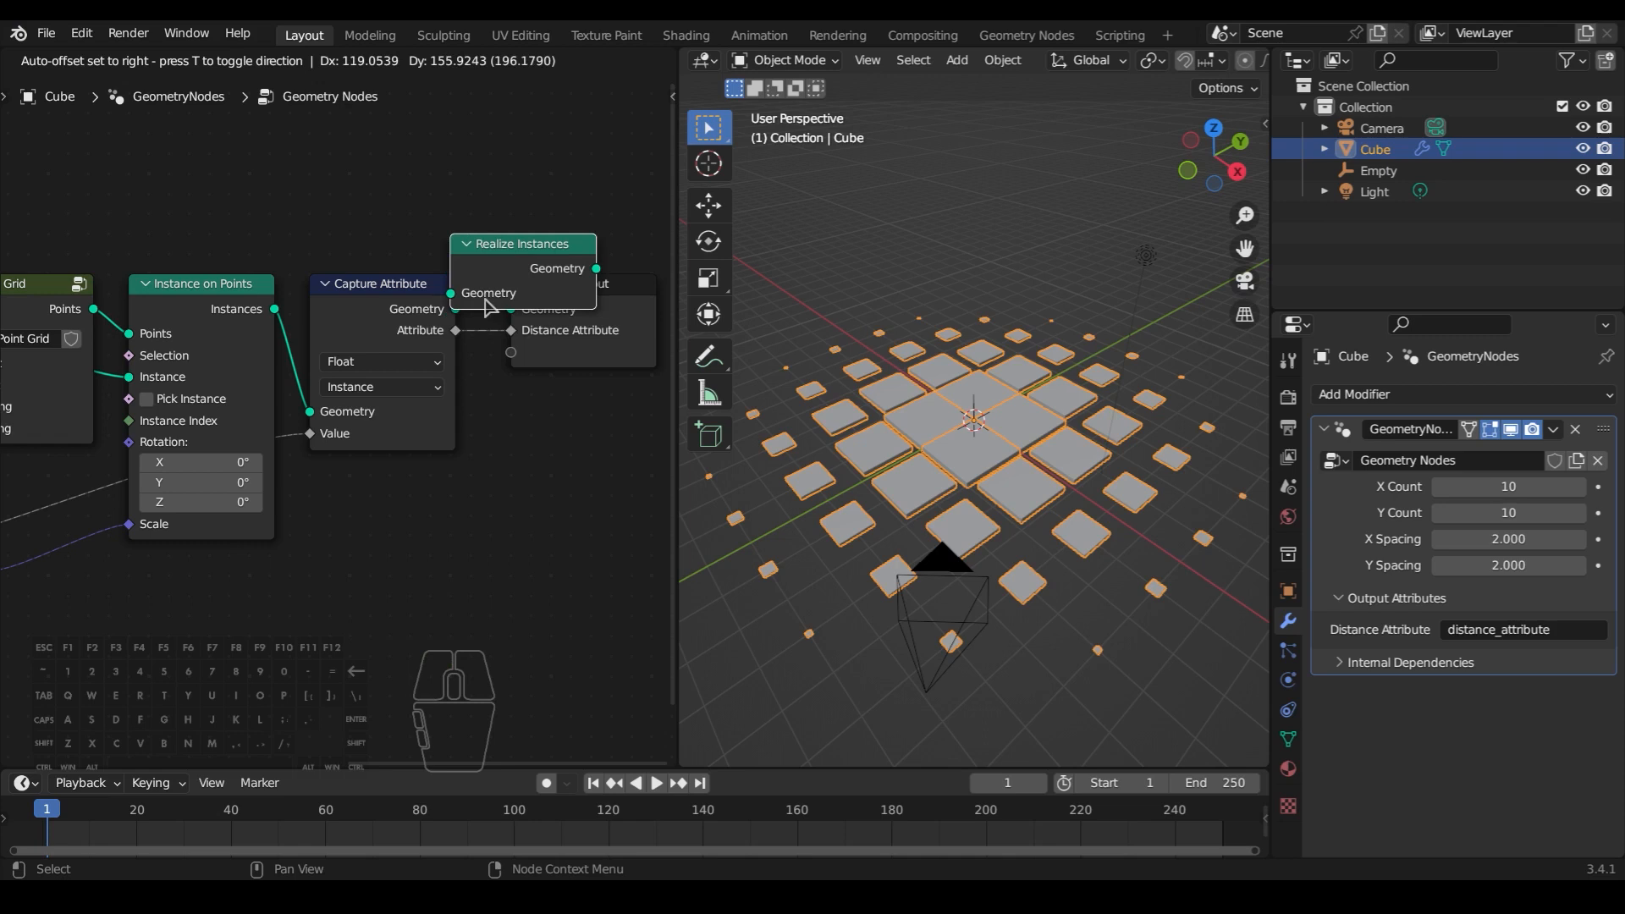
left_click(489, 306)
middle_click_drag(581, 371, 422, 378)
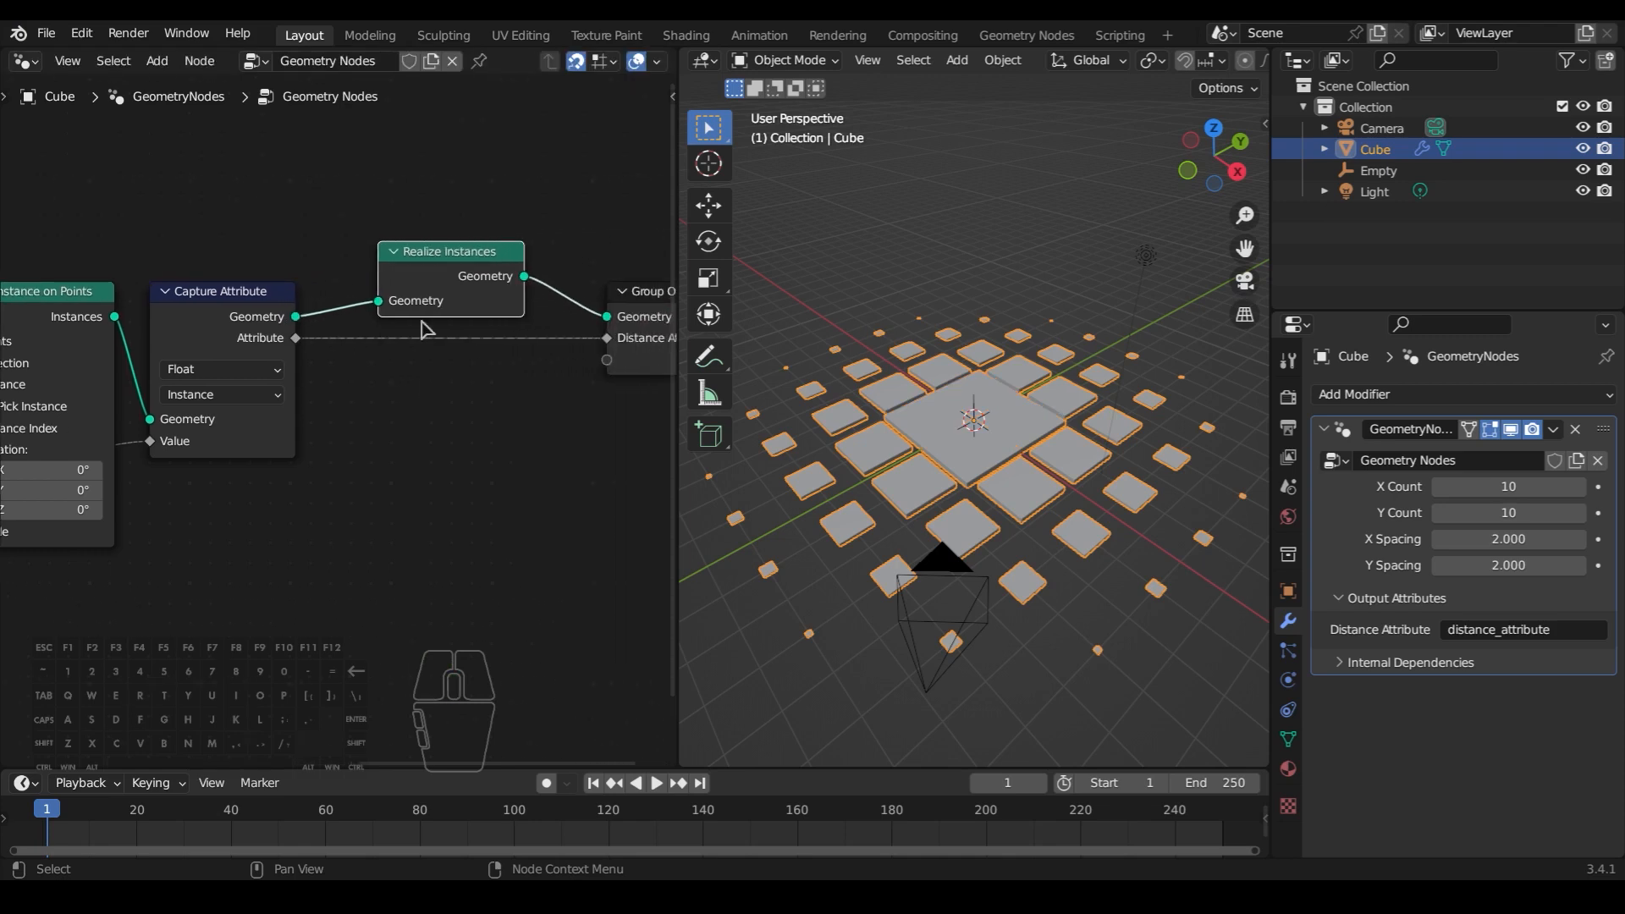
left_click_drag(457, 294, 410, 296)
left_click_drag(630, 333, 534, 332)
Step: Maximize the node editor and group the Position, Object Info, Distance, Map Range and Multiply nodes
key("ctrl+space")
left_click_drag(962, 715, 73, 455)
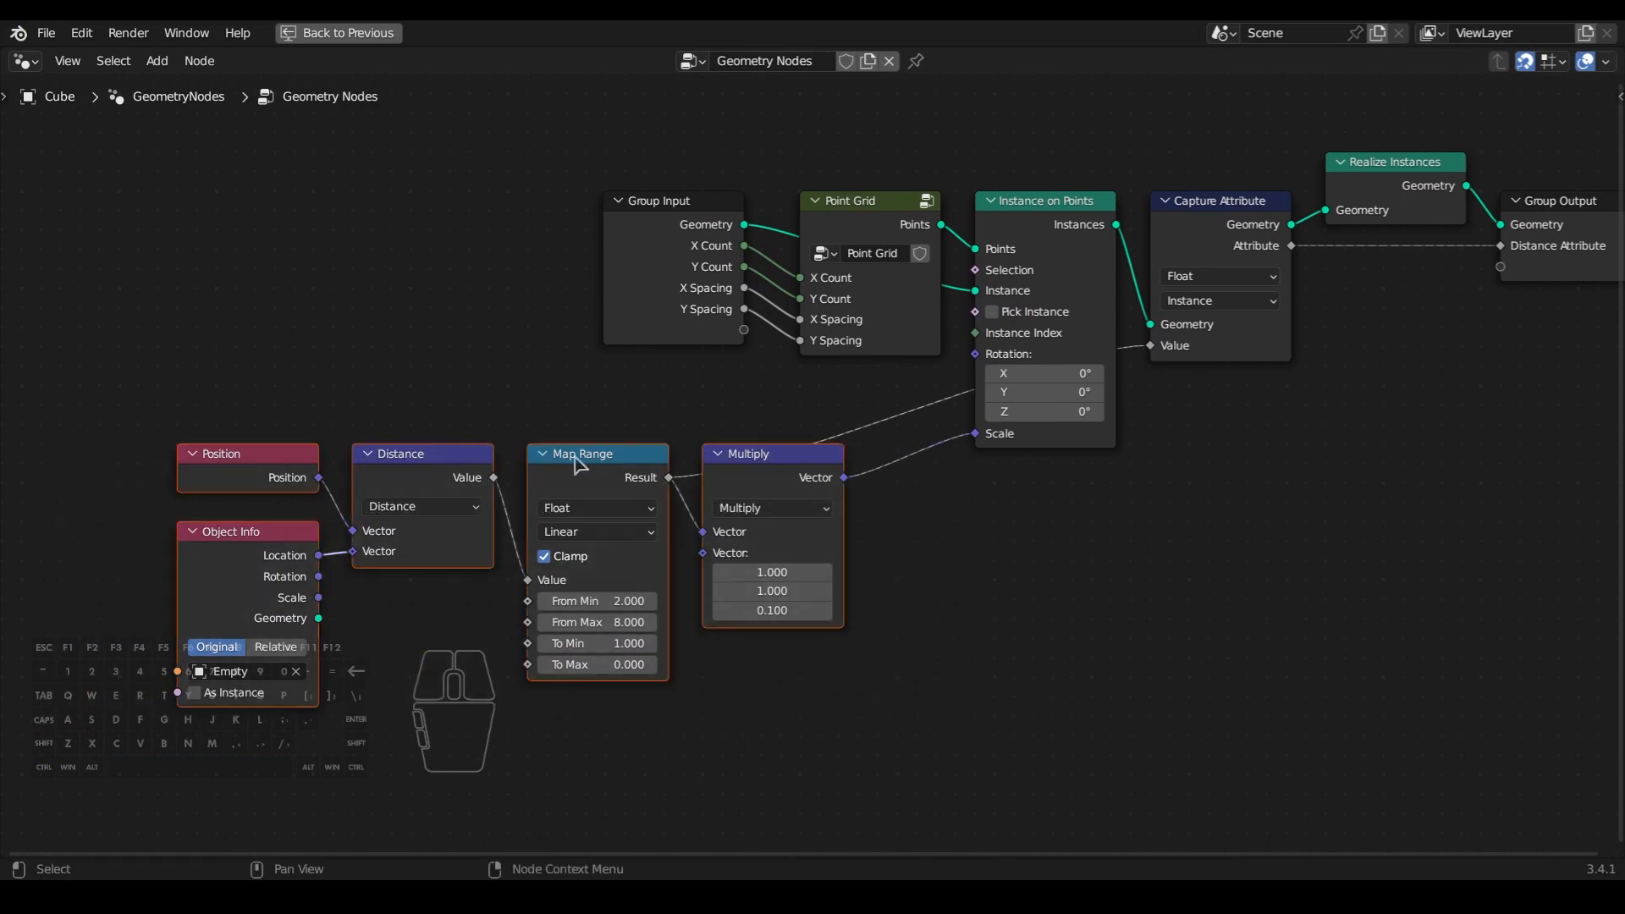
key("ctrl+g")
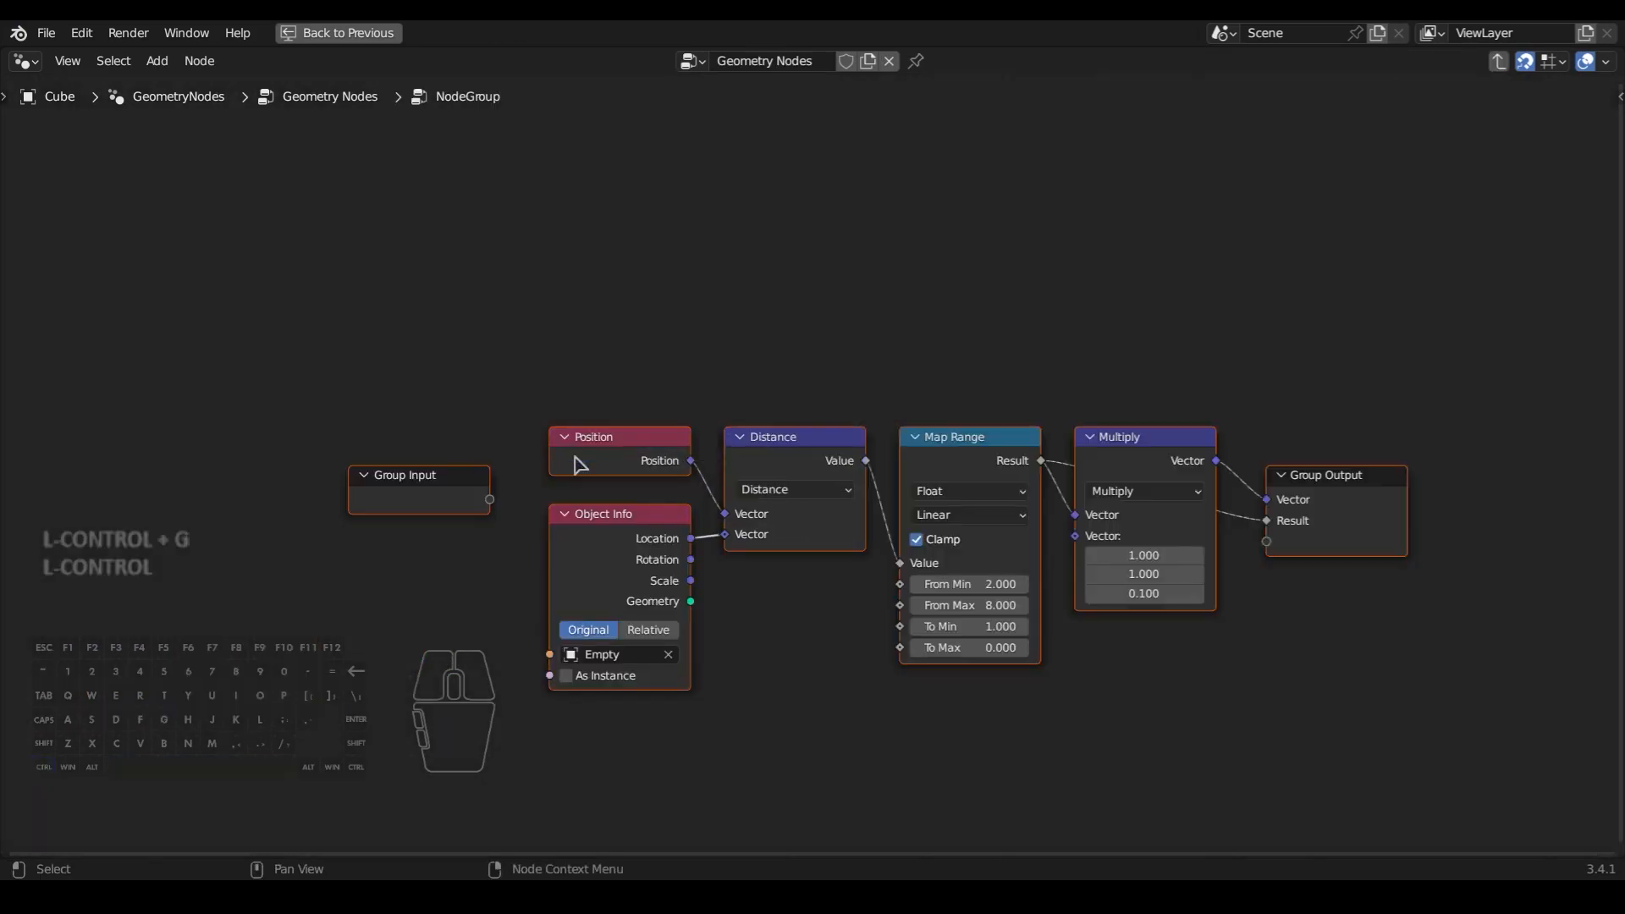
Step: Expose the Object Info object, the Map Range From Min and From Max, and the Multiply node's second vector as group inputs
left_click_drag(419, 474, 559, 662)
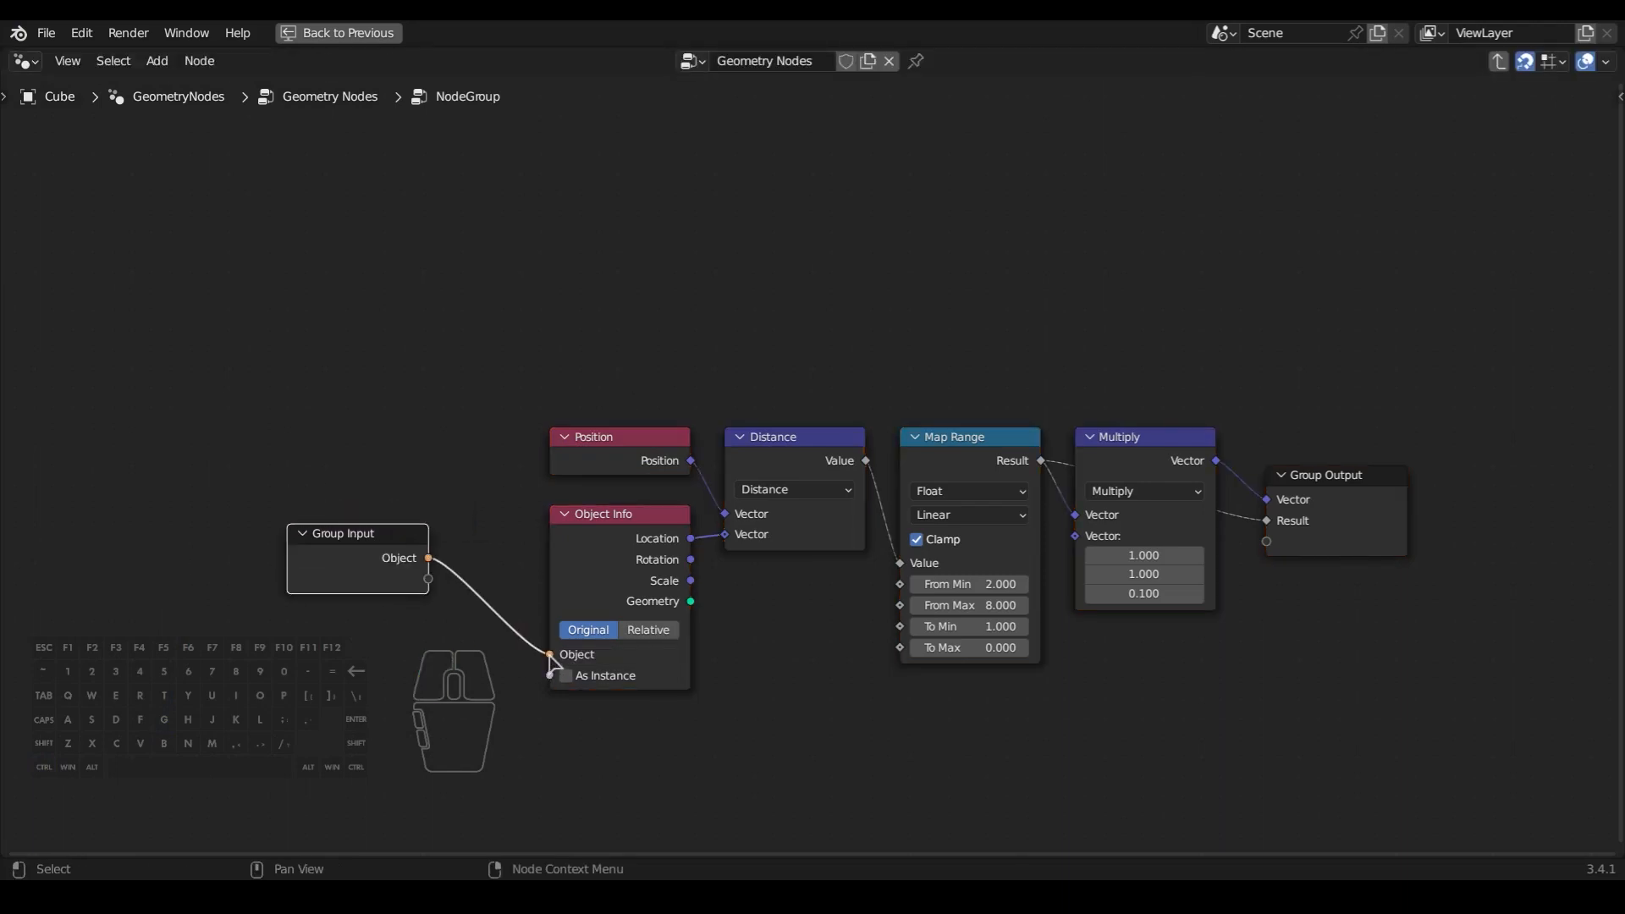
left_click_drag(900, 584, 428, 600)
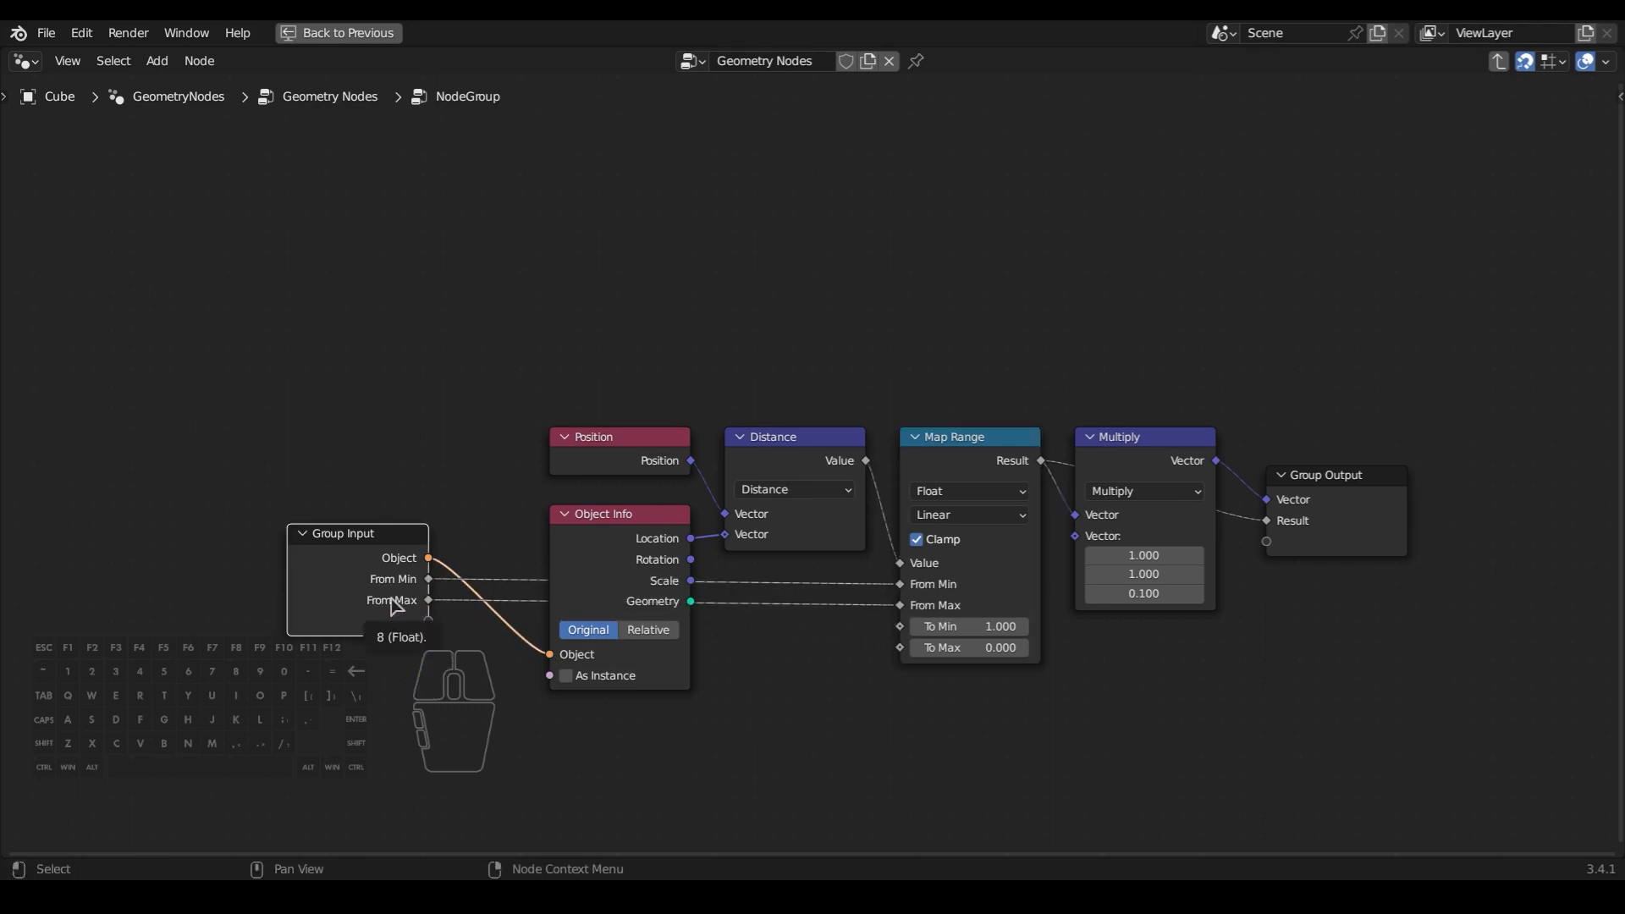
left_click_drag(1075, 536, 428, 627)
left_click(408, 642)
Step: Rename the group inputs From Min and From Max to Min Distance and Max Distance
key("n")
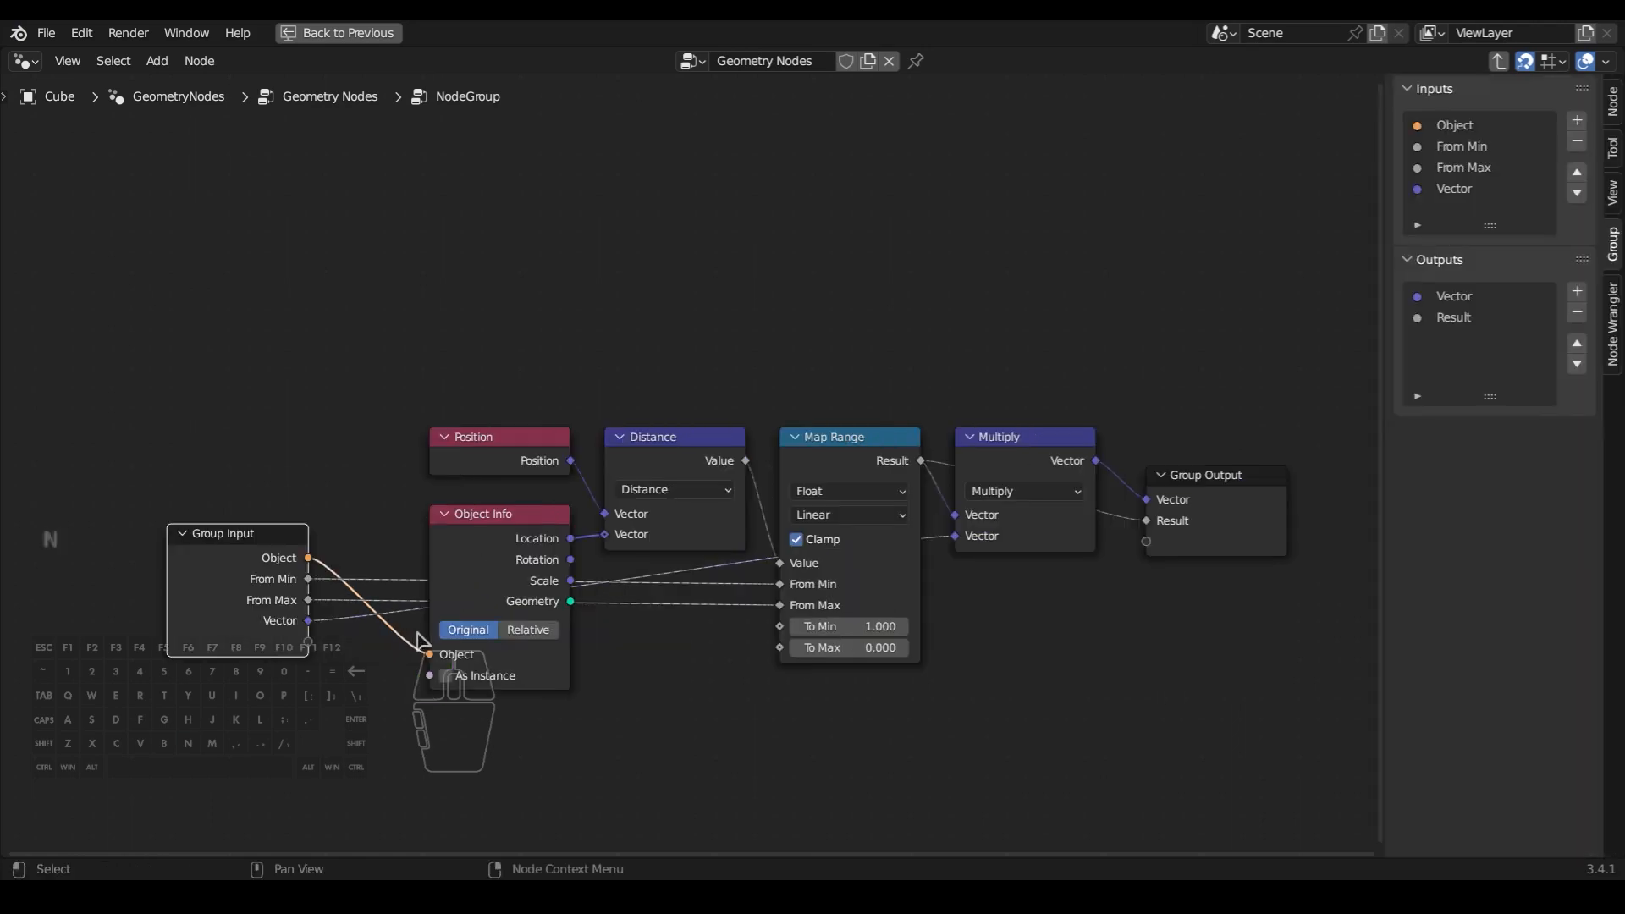
left_click(1451, 145)
double_click(1496, 276)
type("Min Distance")
double_click(1459, 165)
left_click(1517, 269)
double_click(1528, 276)
type("Max Distance")
key("Return")
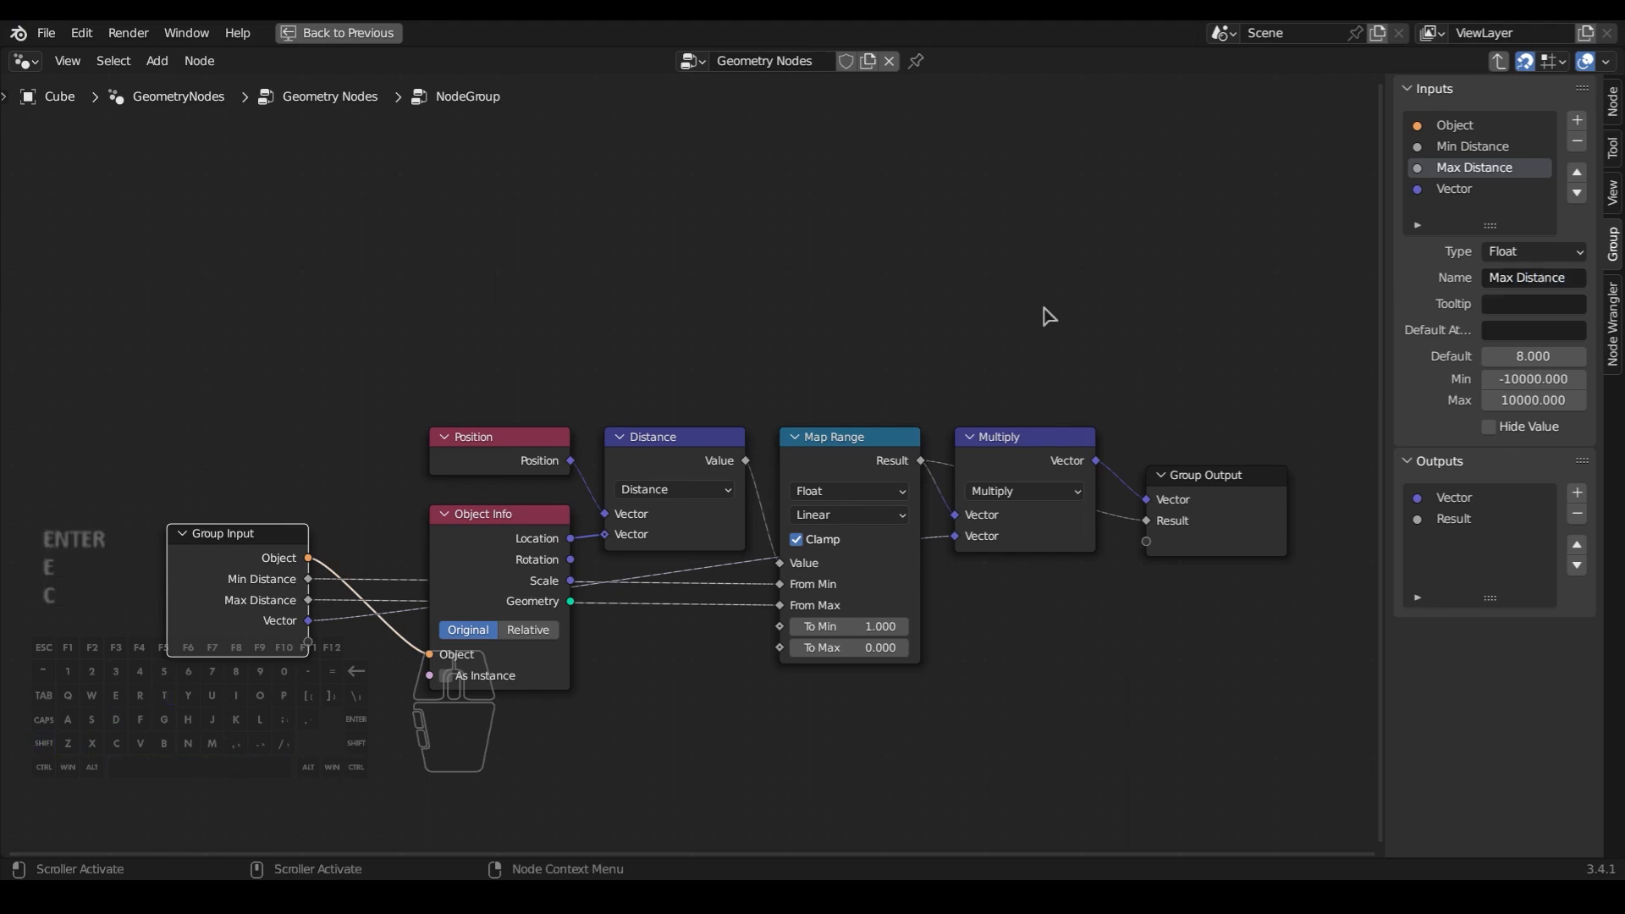
Step: Exit the group, place its node below Point Grid, rename it Proximity, and restore the split layout
key("Tab")
left_click_drag(378, 529, 718, 431)
double_click(730, 470)
type("Proximity")
left_click(928, 546)
key("ctrl+space")
key("n")
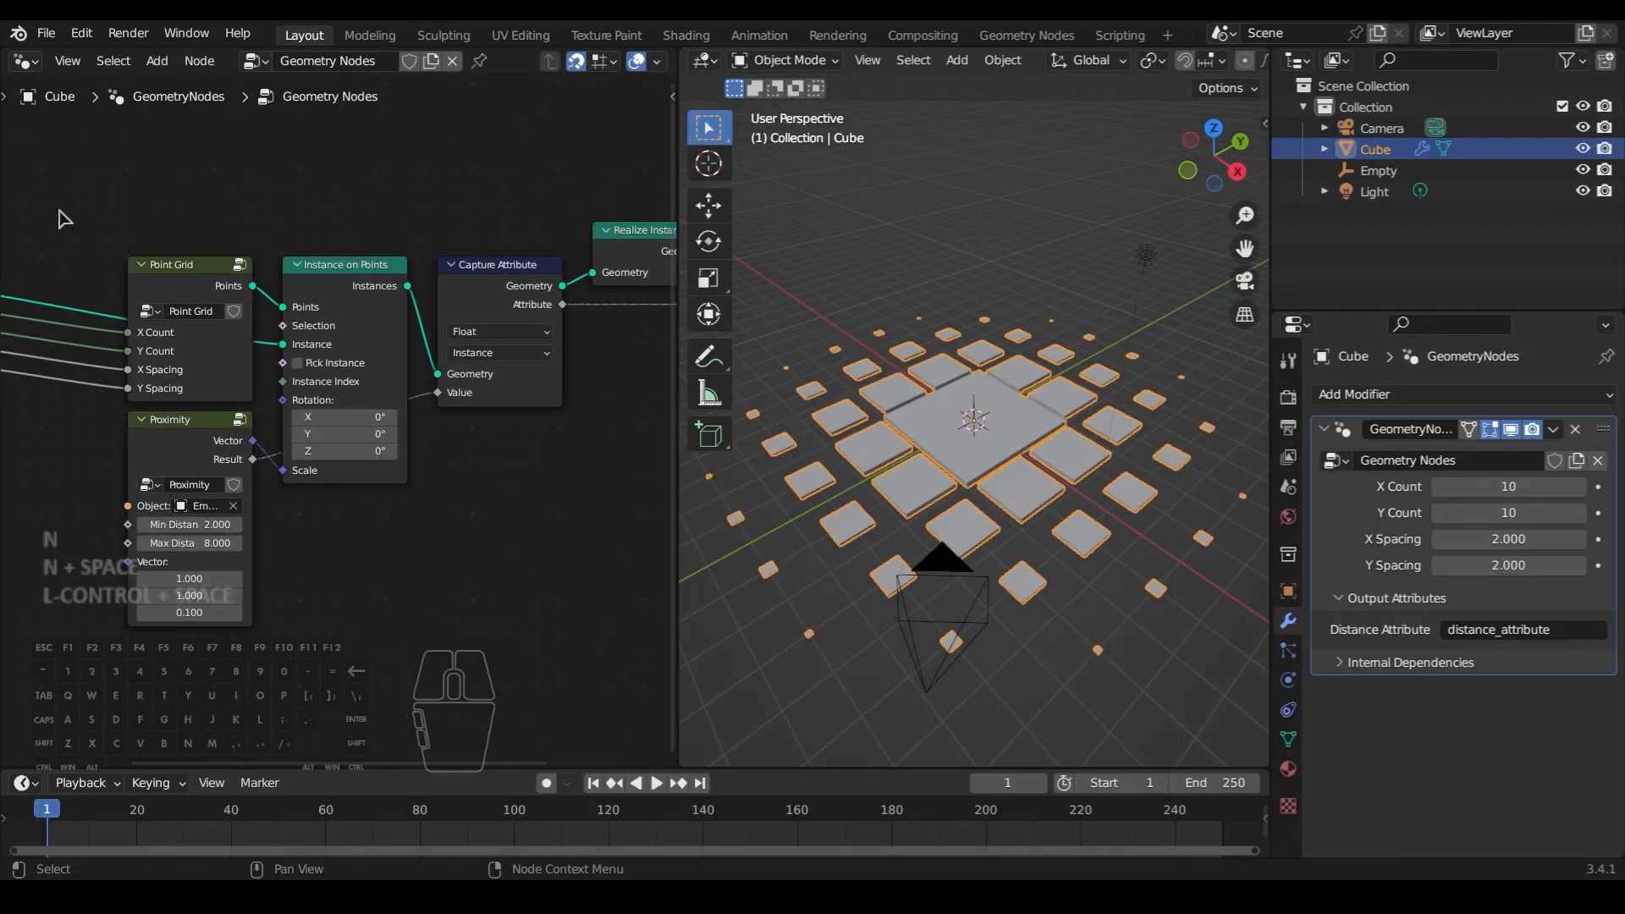
Step: Change the node editor to the Shader Editor and switch the 3D viewport to Material Preview shading
left_click(25, 62)
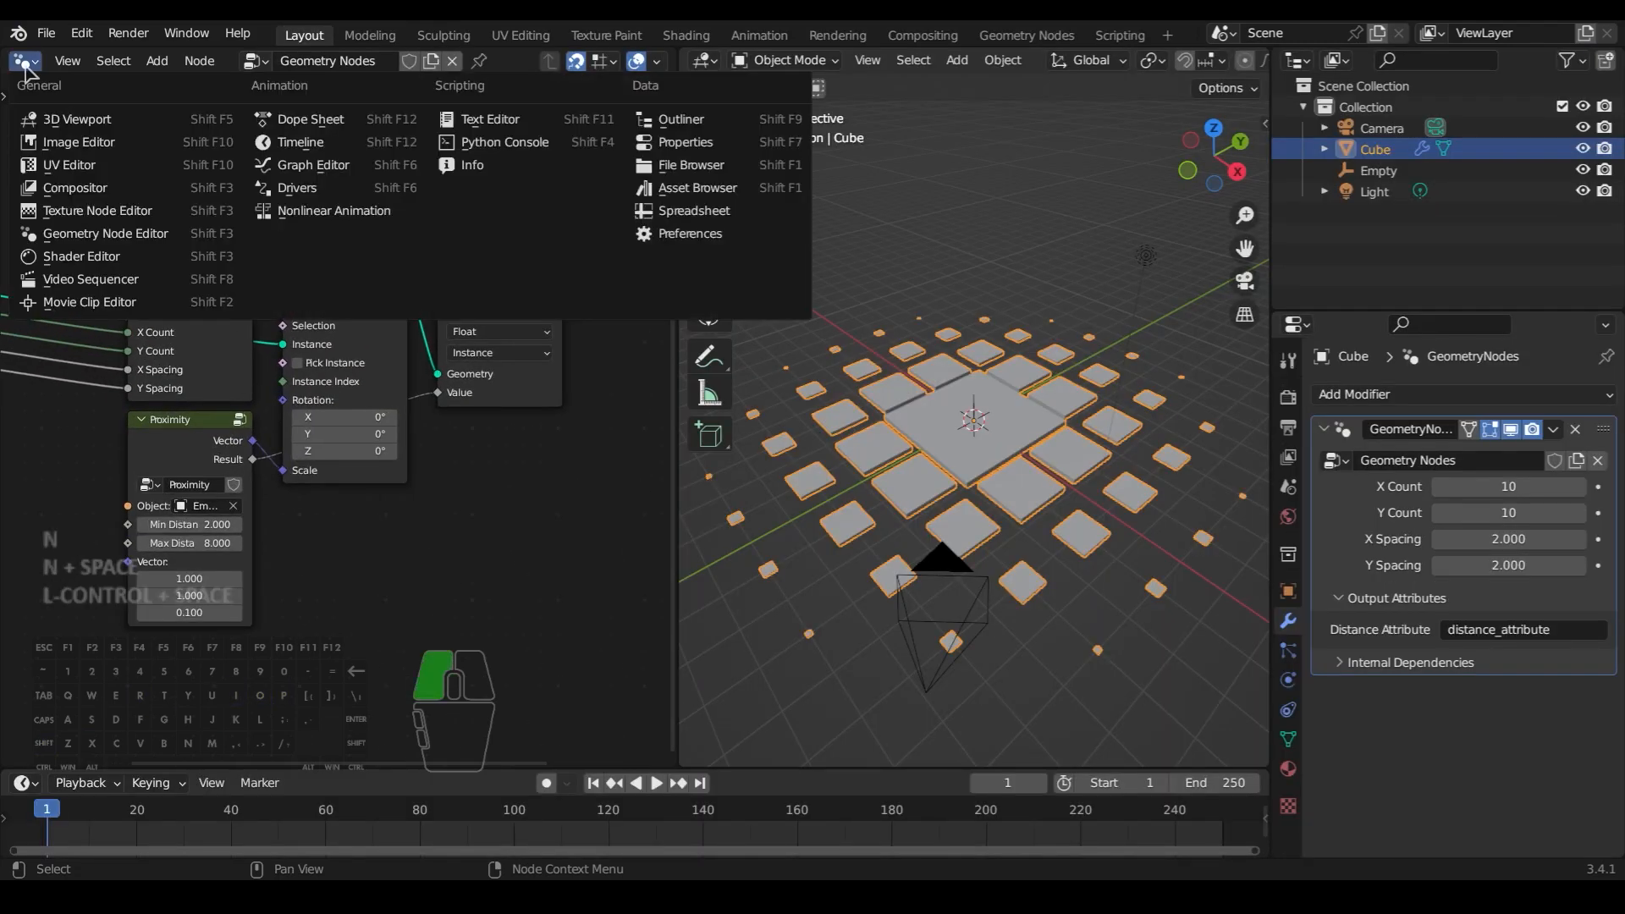
left_click(53, 263)
middle_click_drag(151, 222, 152, 356)
middle_click_drag(1113, 62, 839, 62)
left_click(1242, 60)
mouse_move(92, 324)
middle_mouse_down()
mouse_move(144, 391)
mouse_move(192, 396)
middle_mouse_up()
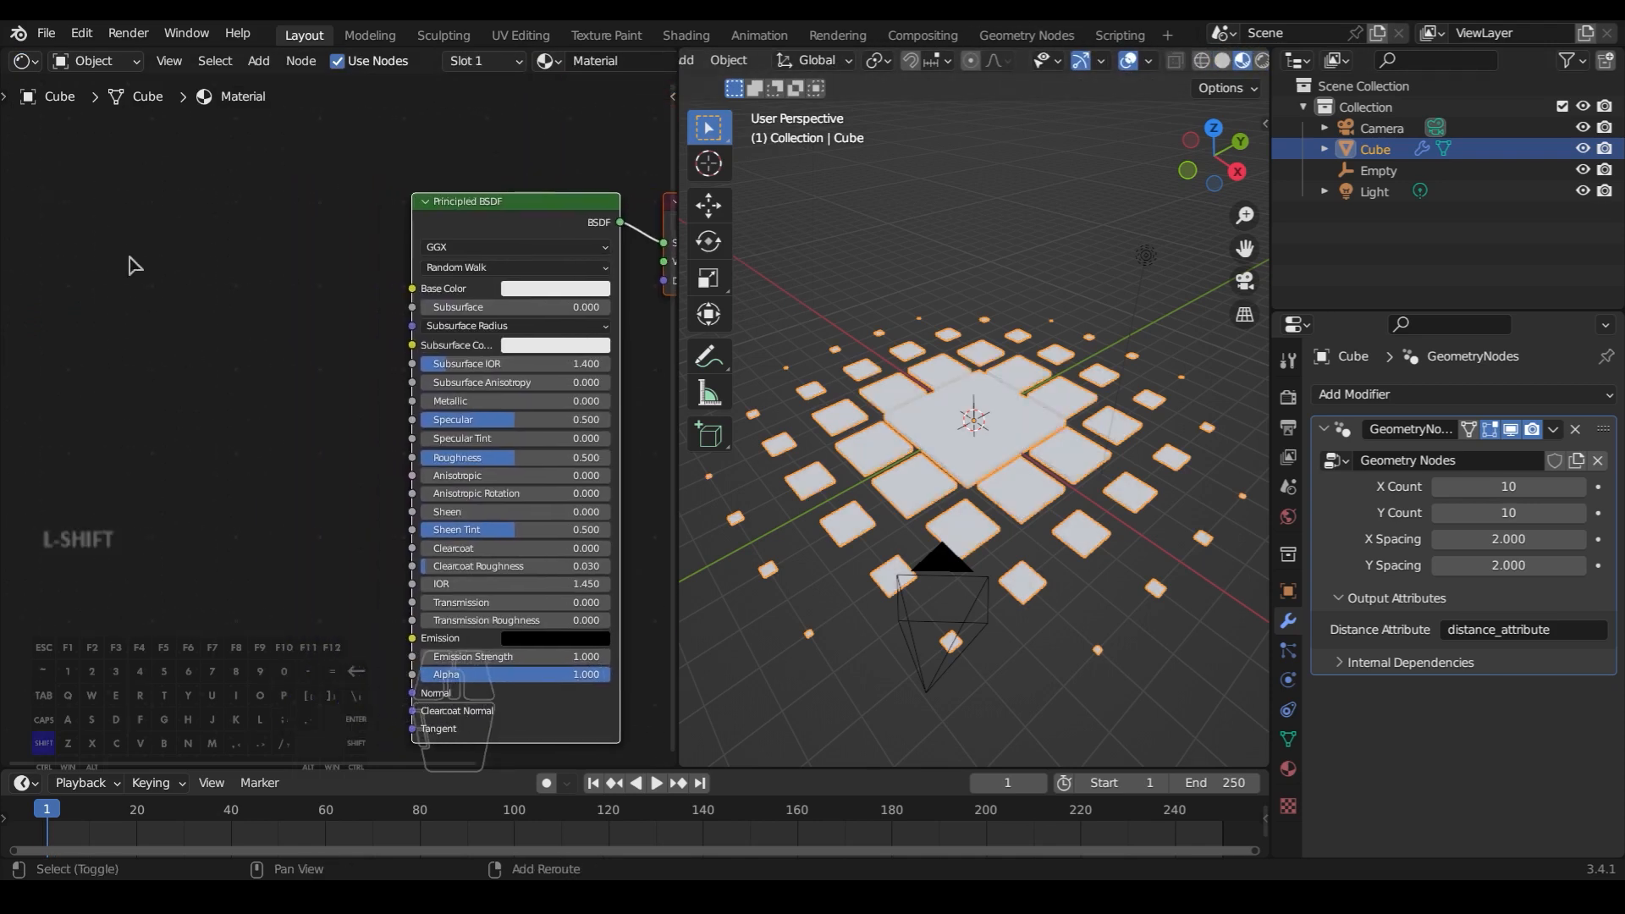
Step: Add an Attribute node beside the Principled BSDF in the cube's material
key("shift+a")
type("at")
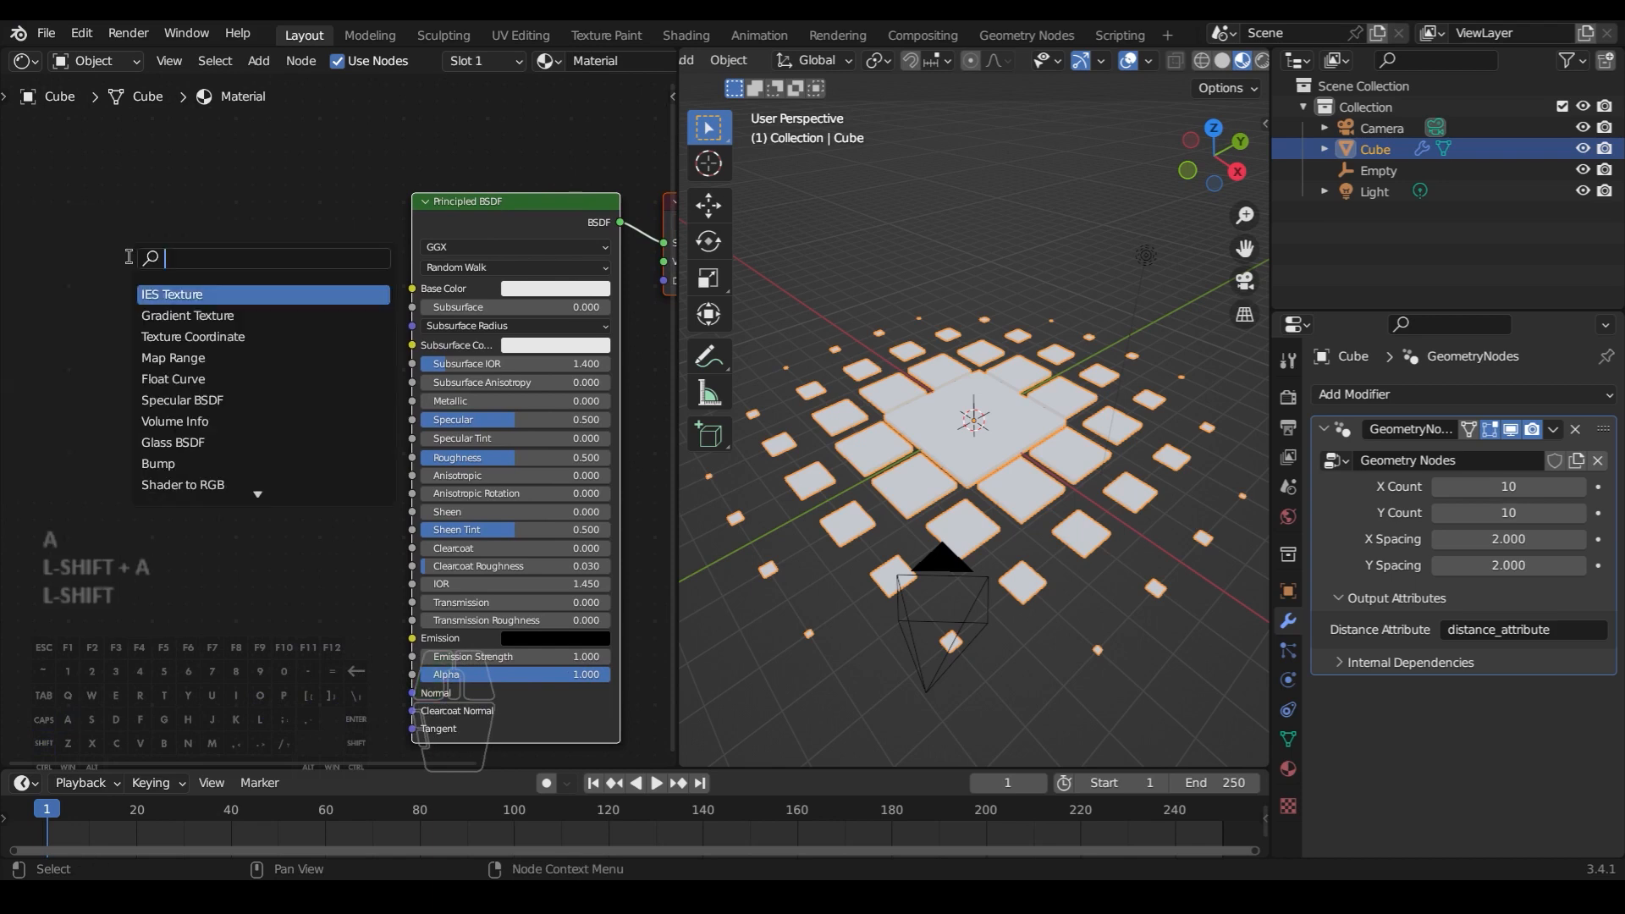
left_click(157, 288)
left_click(110, 289)
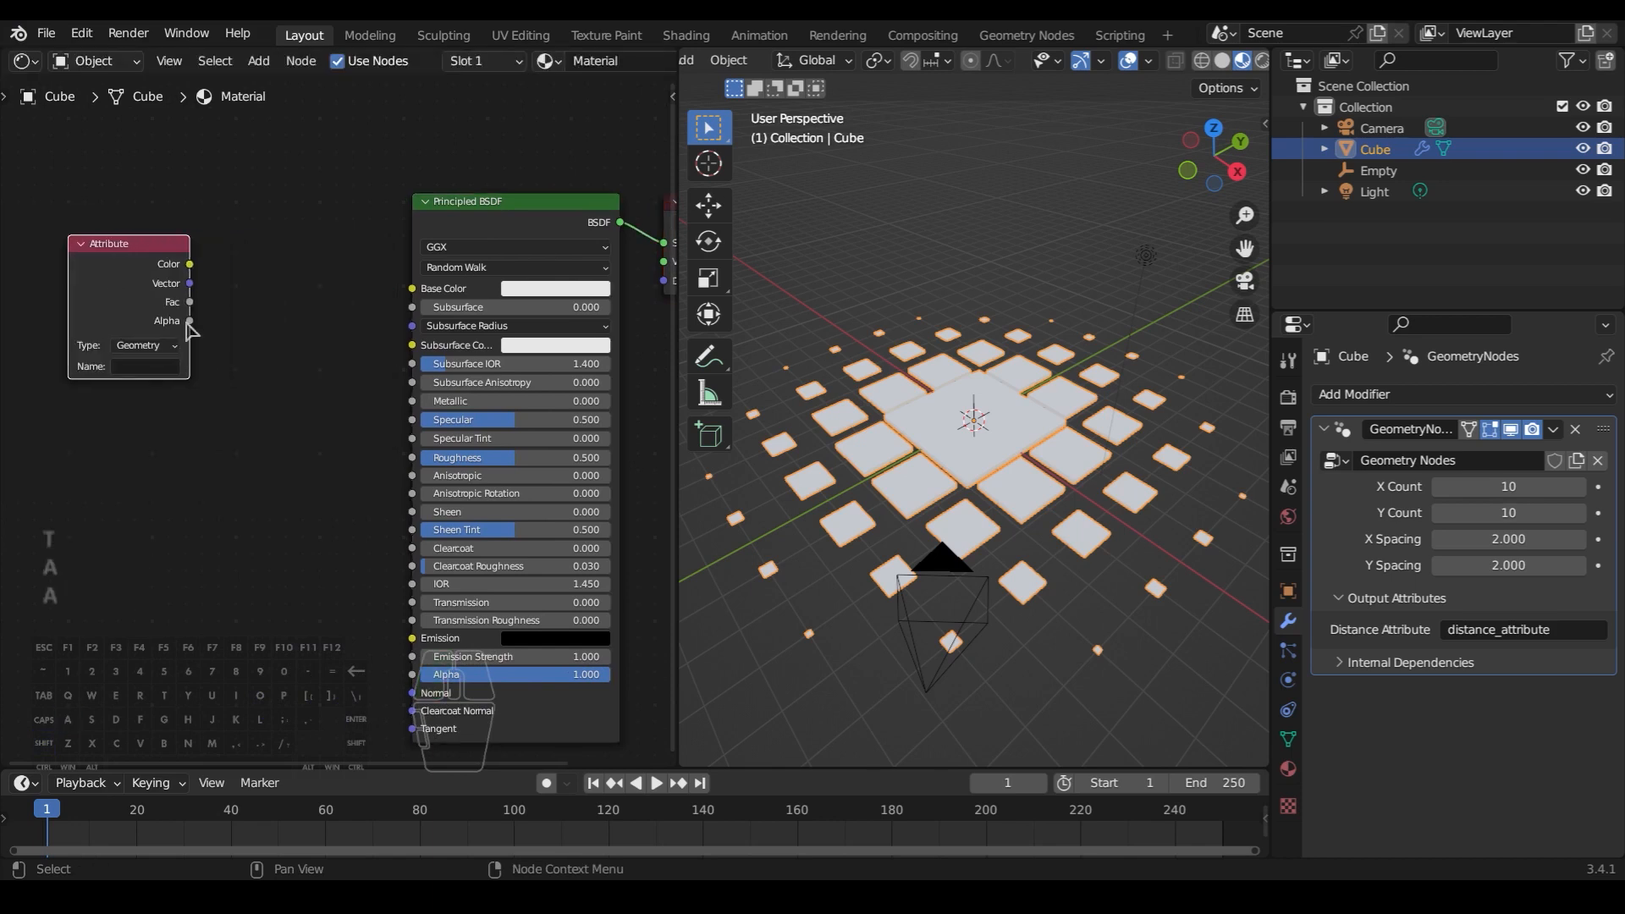
Step: Set the Attribute node's name to distance_attribute, copied from the modifier's Distance Attribute output
scroll(145, 355, "up", 3)
left_click(246, 370)
left_click(239, 379)
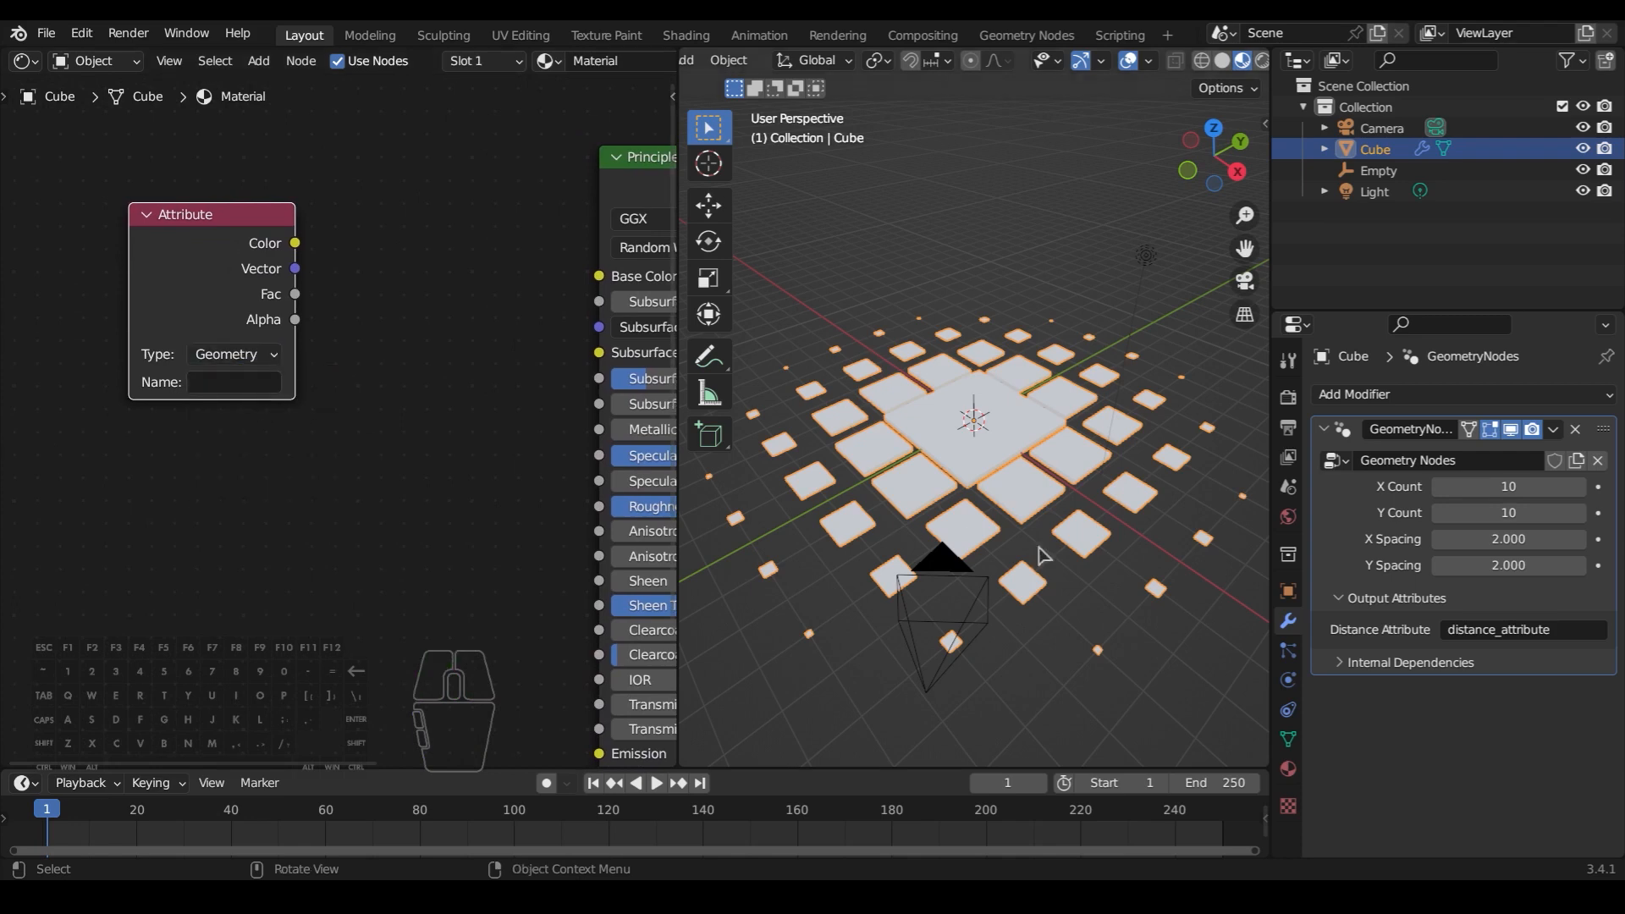
left_click(1514, 636)
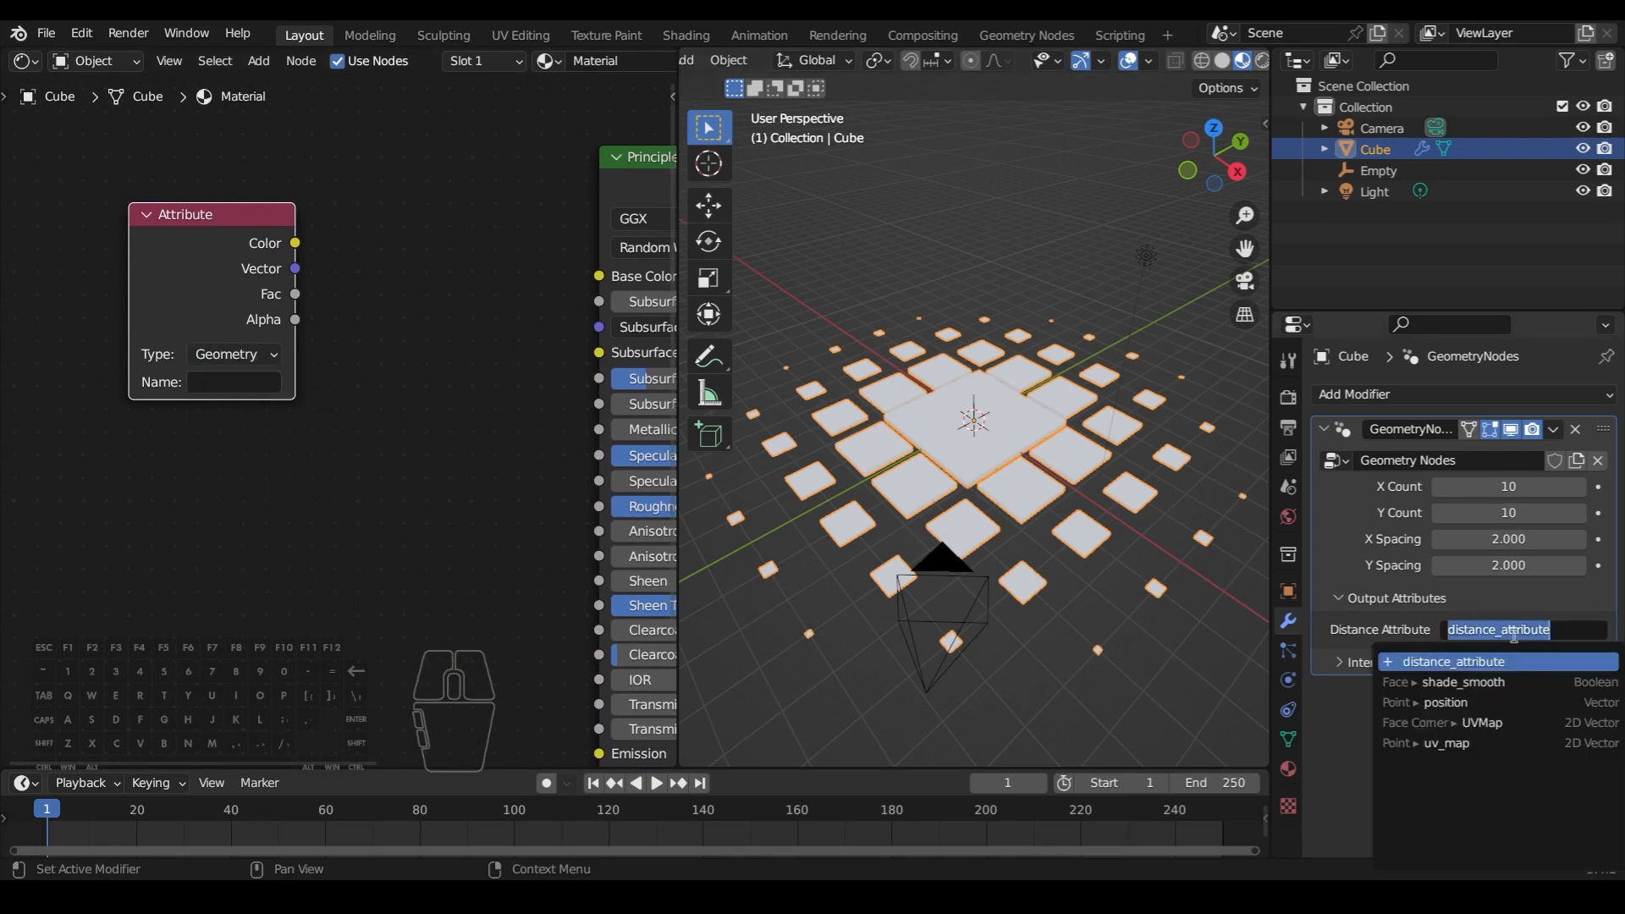
key("ctrl+c")
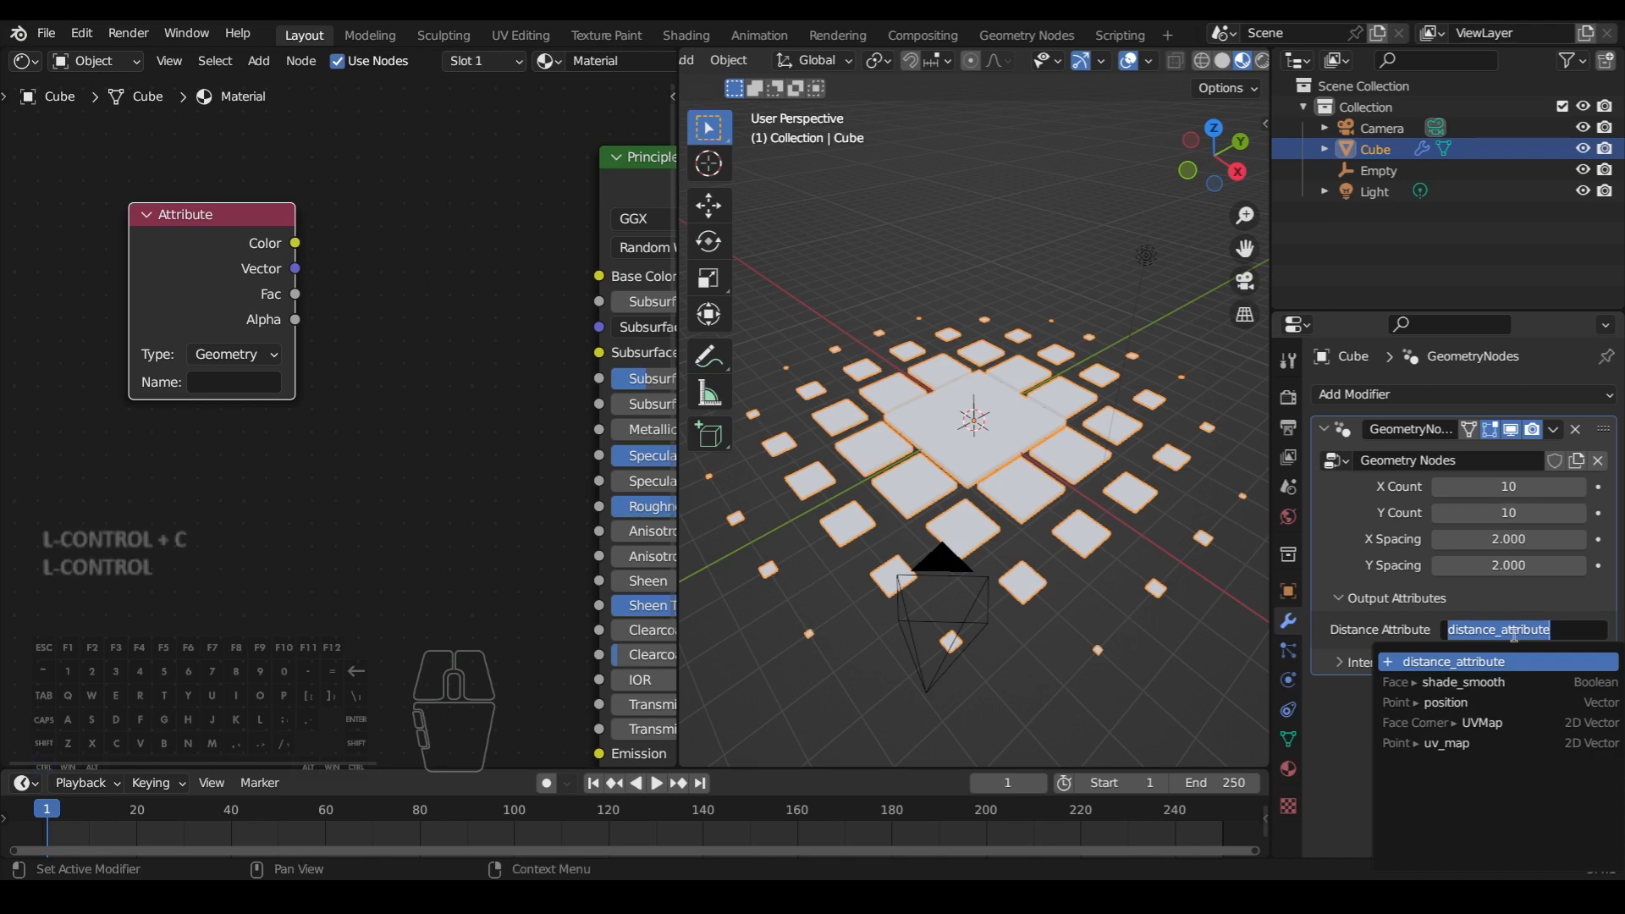
left_click(233, 390)
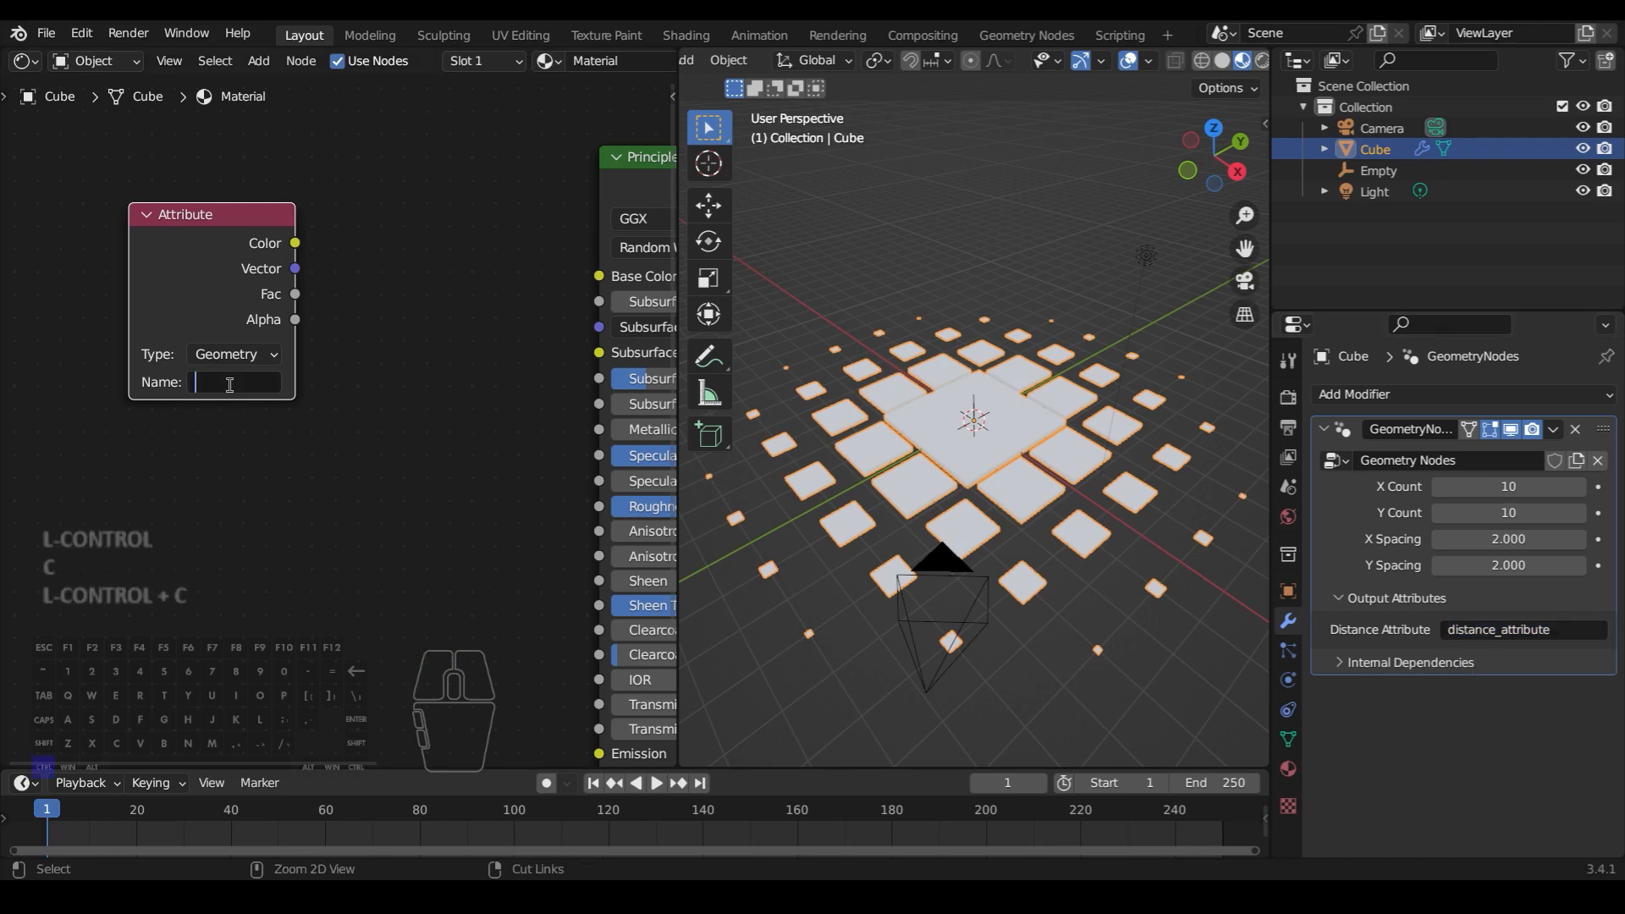
key("ctrl+v")
left_click(231, 417)
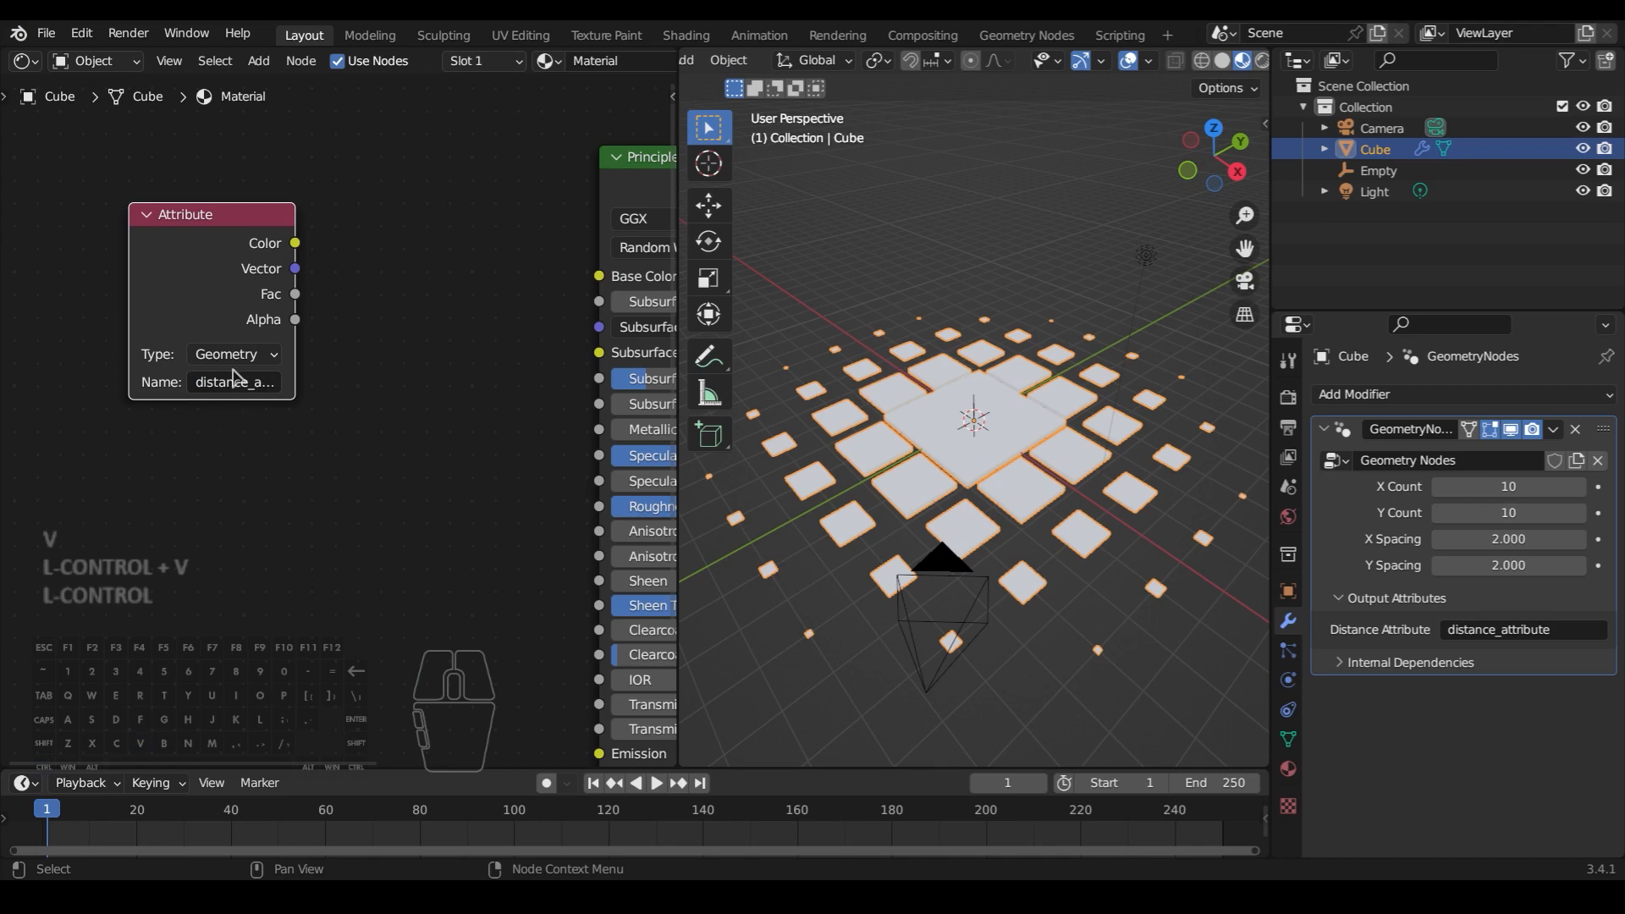
Step: Add a ColorRamp node between the Attribute node and the Principled BSDF
key("shift+a")
type("c")
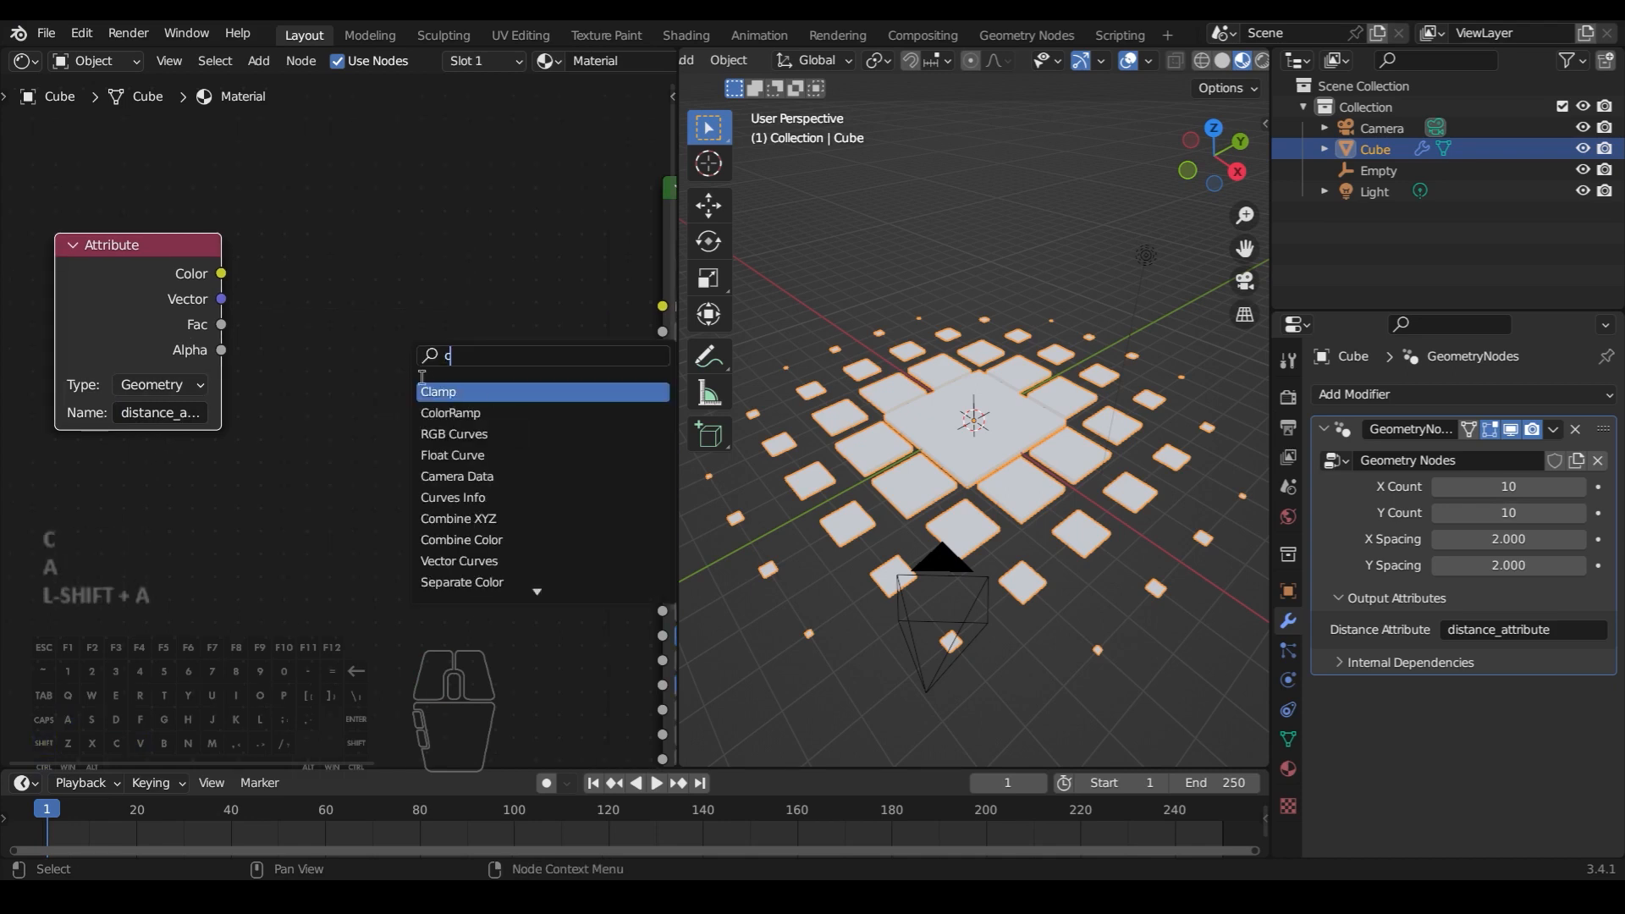
left_click(441, 413)
left_click(313, 320)
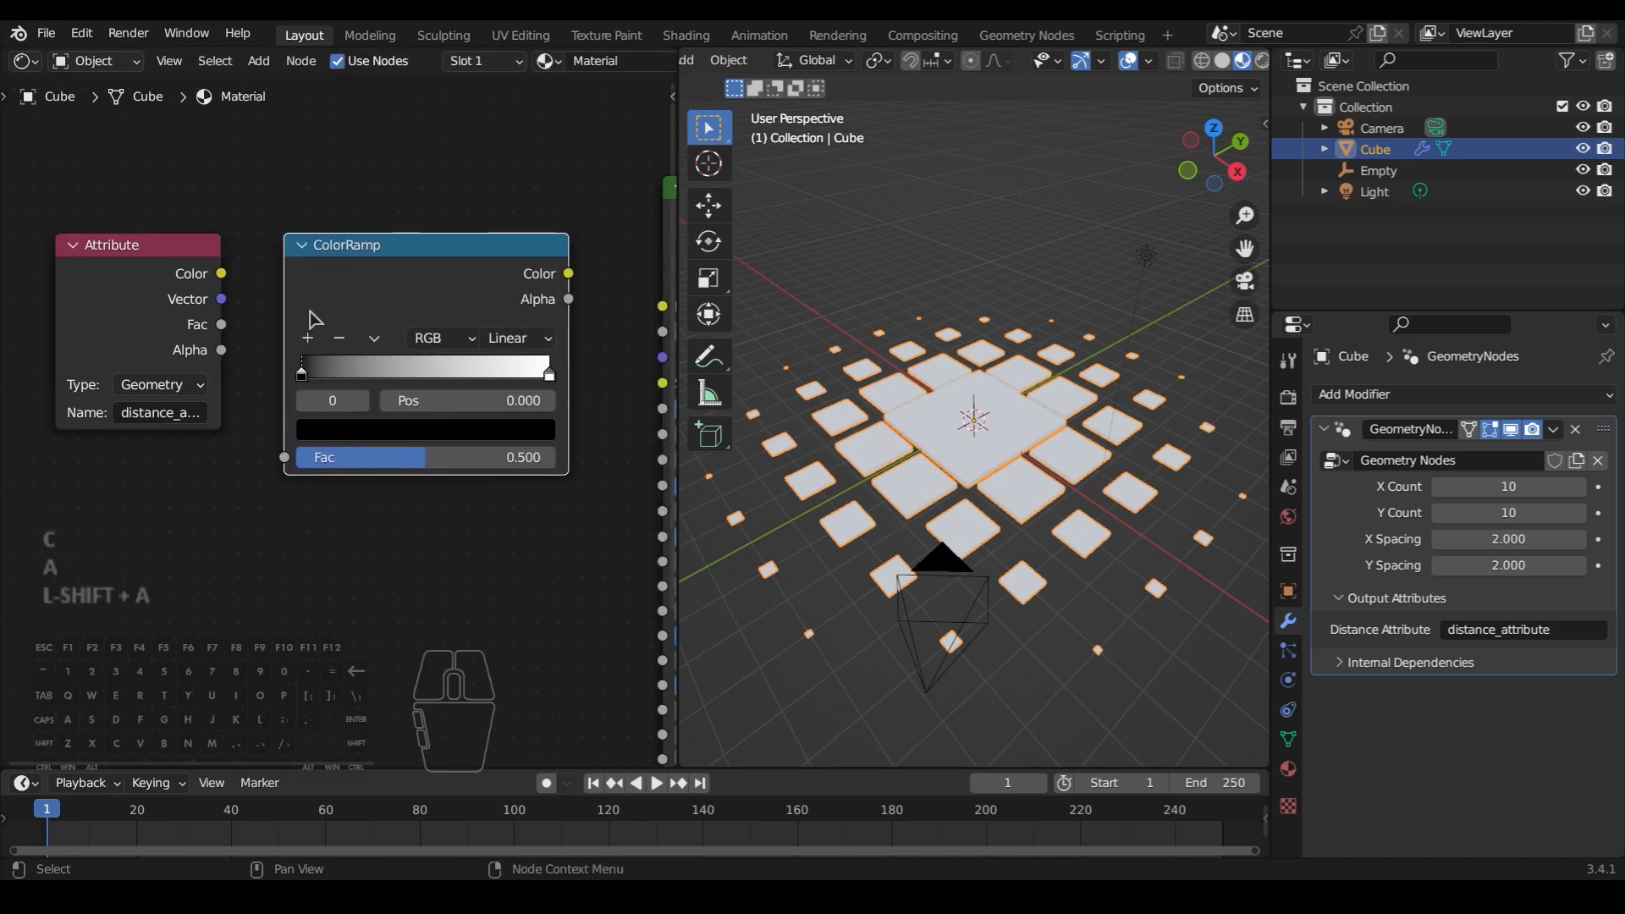
Step: Colour the ColorRamp's first stop red and its last stop green
left_click(453, 434)
left_click_drag(500, 258, 500, 108)
left_click_drag(391, 229, 391, 269)
left_click(547, 373)
left_click(481, 430)
left_click_drag(366, 161, 315, 136)
Step: Add a bright yellow middle stop to the ColorRamp, shift it towards green, and move the red stop to about 0.453
left_click(306, 336)
left_click(351, 436)
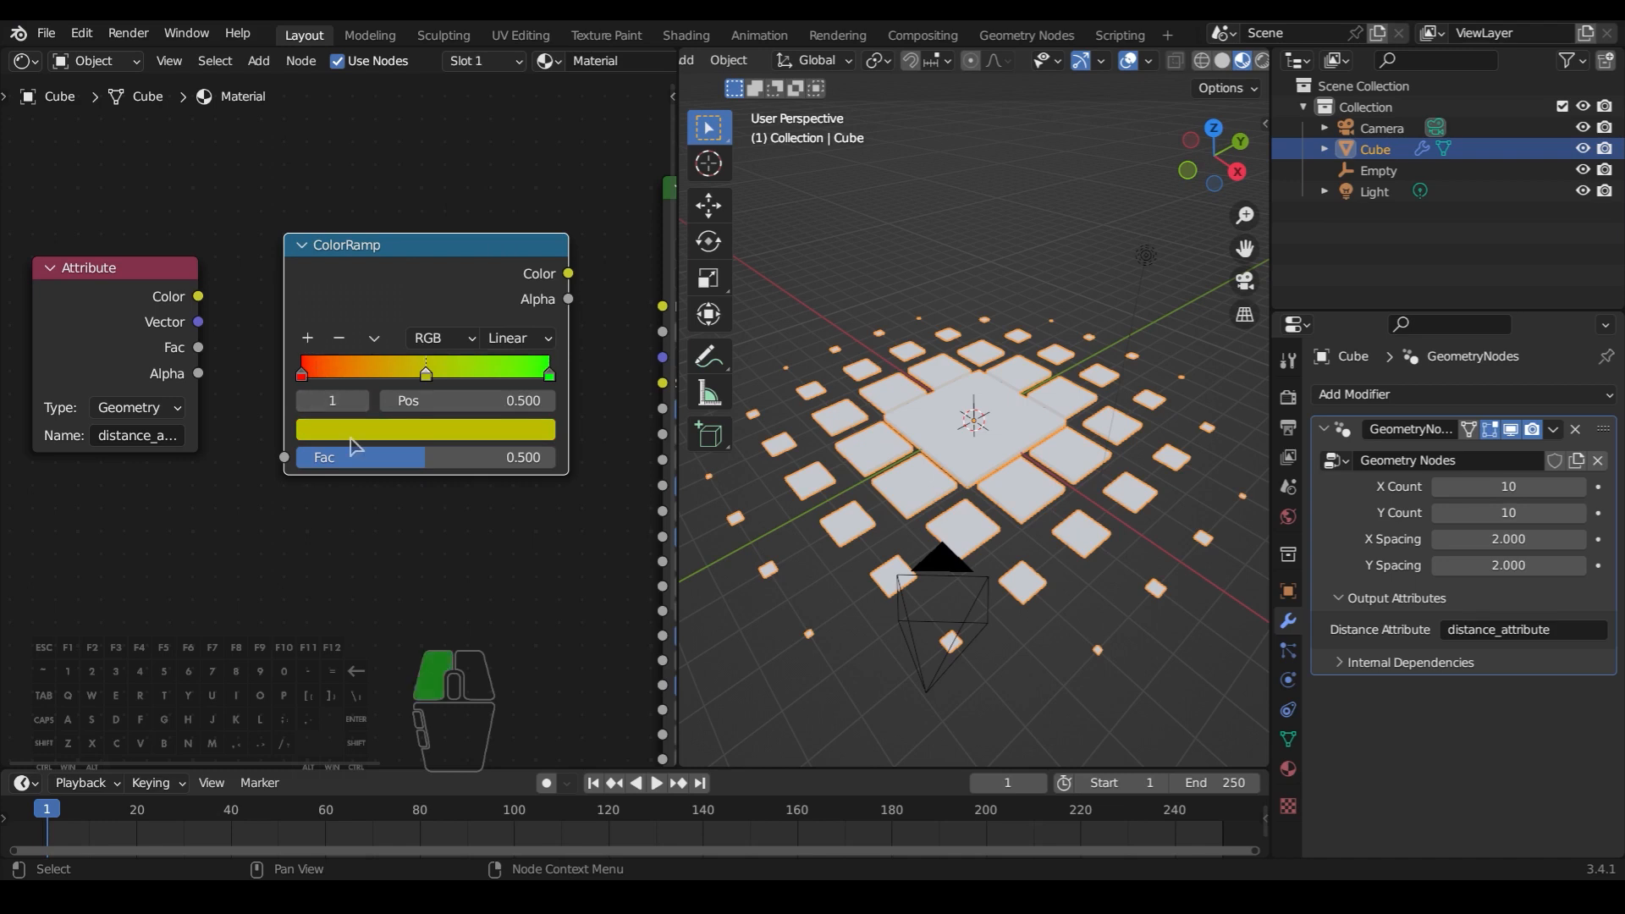
left_click_drag(496, 135, 496, 107)
left_click_drag(423, 381, 497, 381)
left_click_drag(310, 383, 424, 373)
right_click(379, 386)
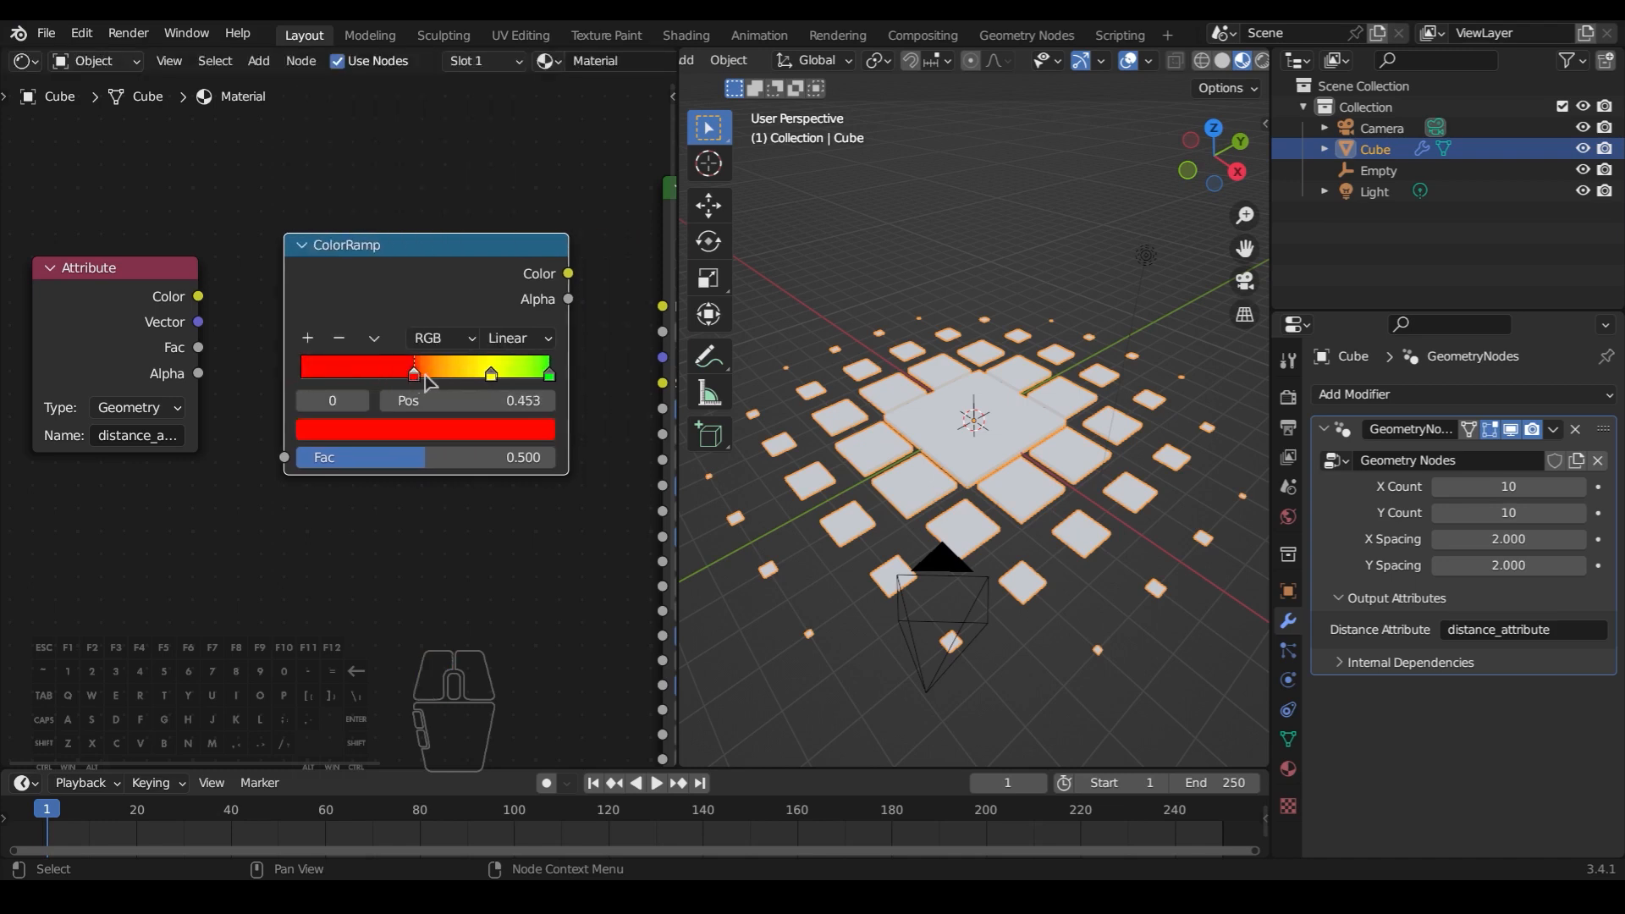
Step: Wire the Attribute's Fac through the ColorRamp into the Base Color, and cancel the trial move of the empty
left_click_drag(201, 349, 249, 381)
left_click_drag(278, 449, 282, 455)
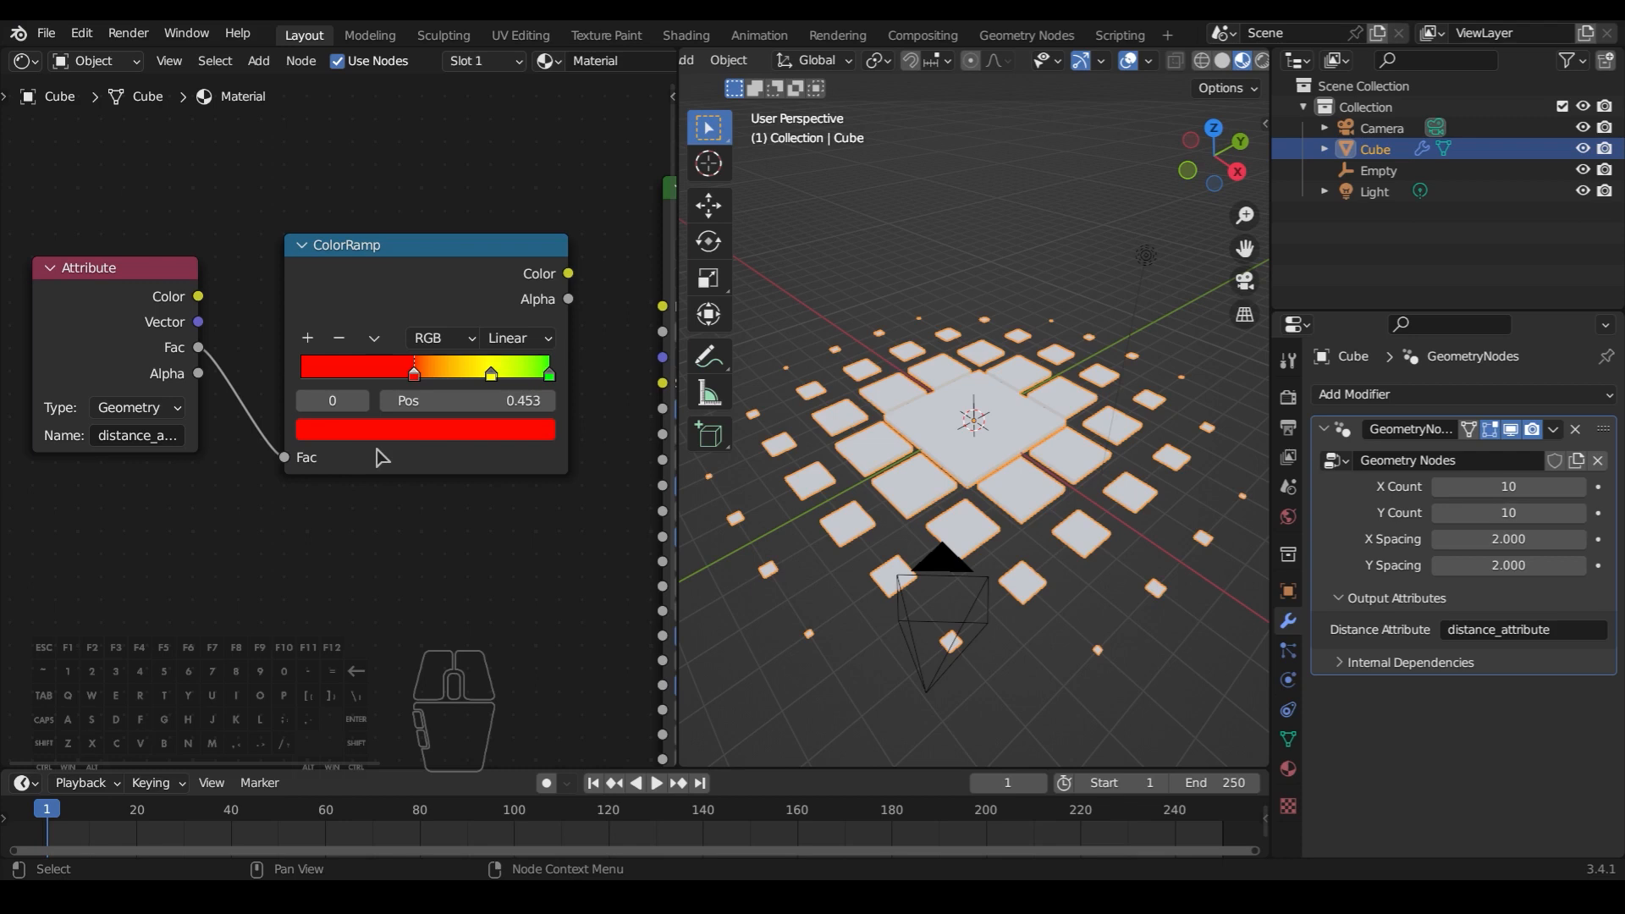
middle_click_drag(382, 457, 234, 504)
left_click_drag(420, 320, 516, 355)
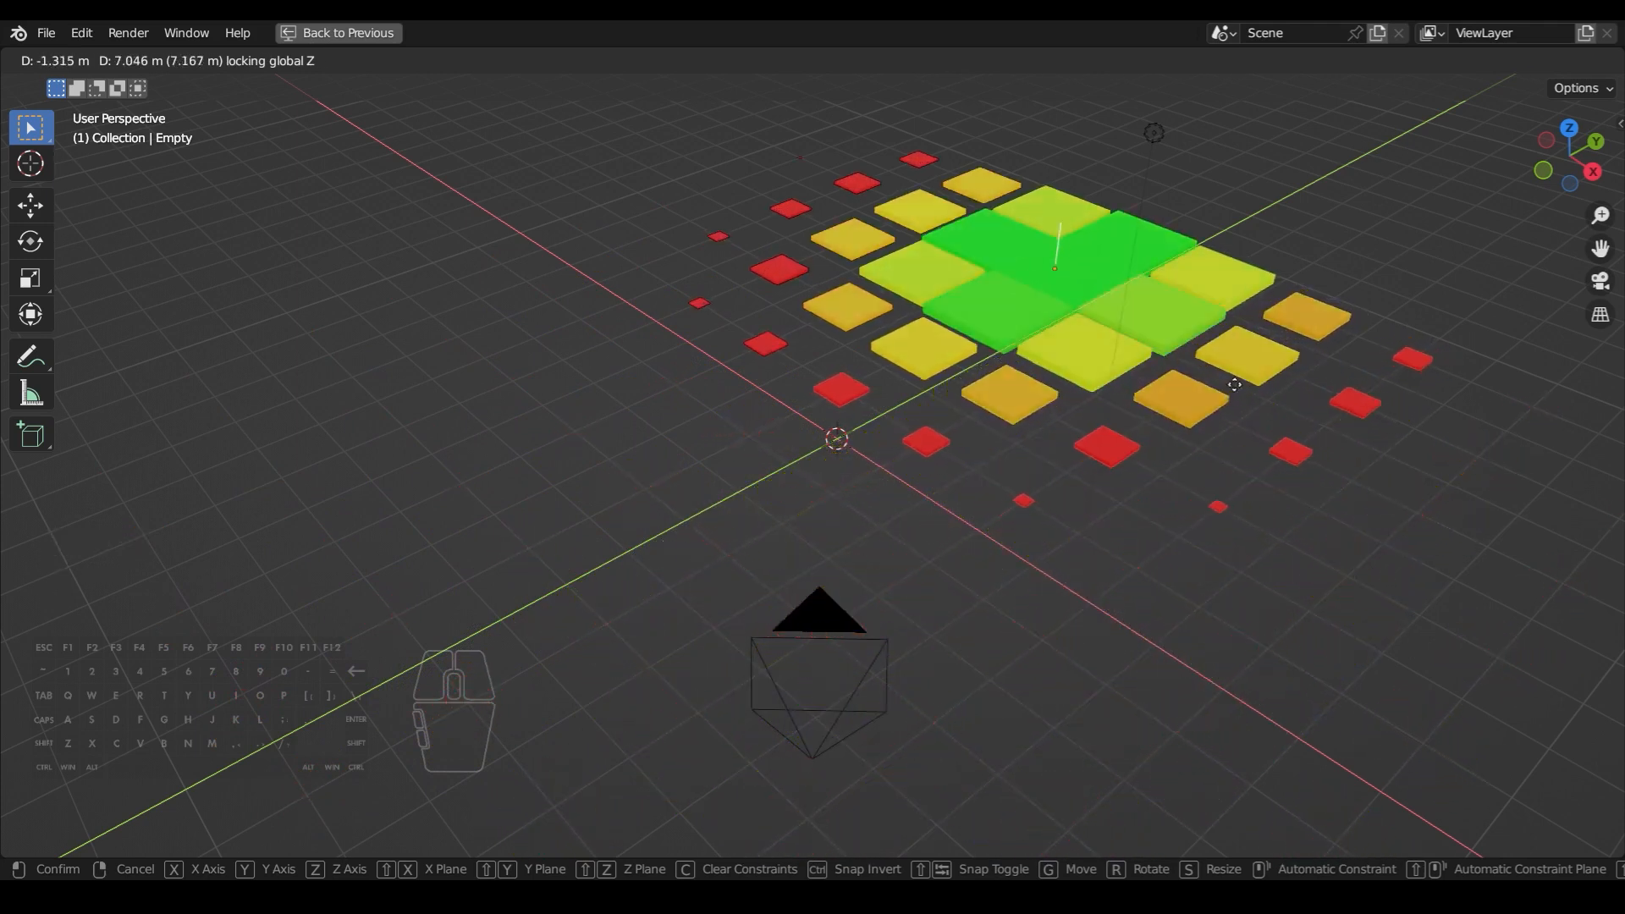
right_click(1016, 381)
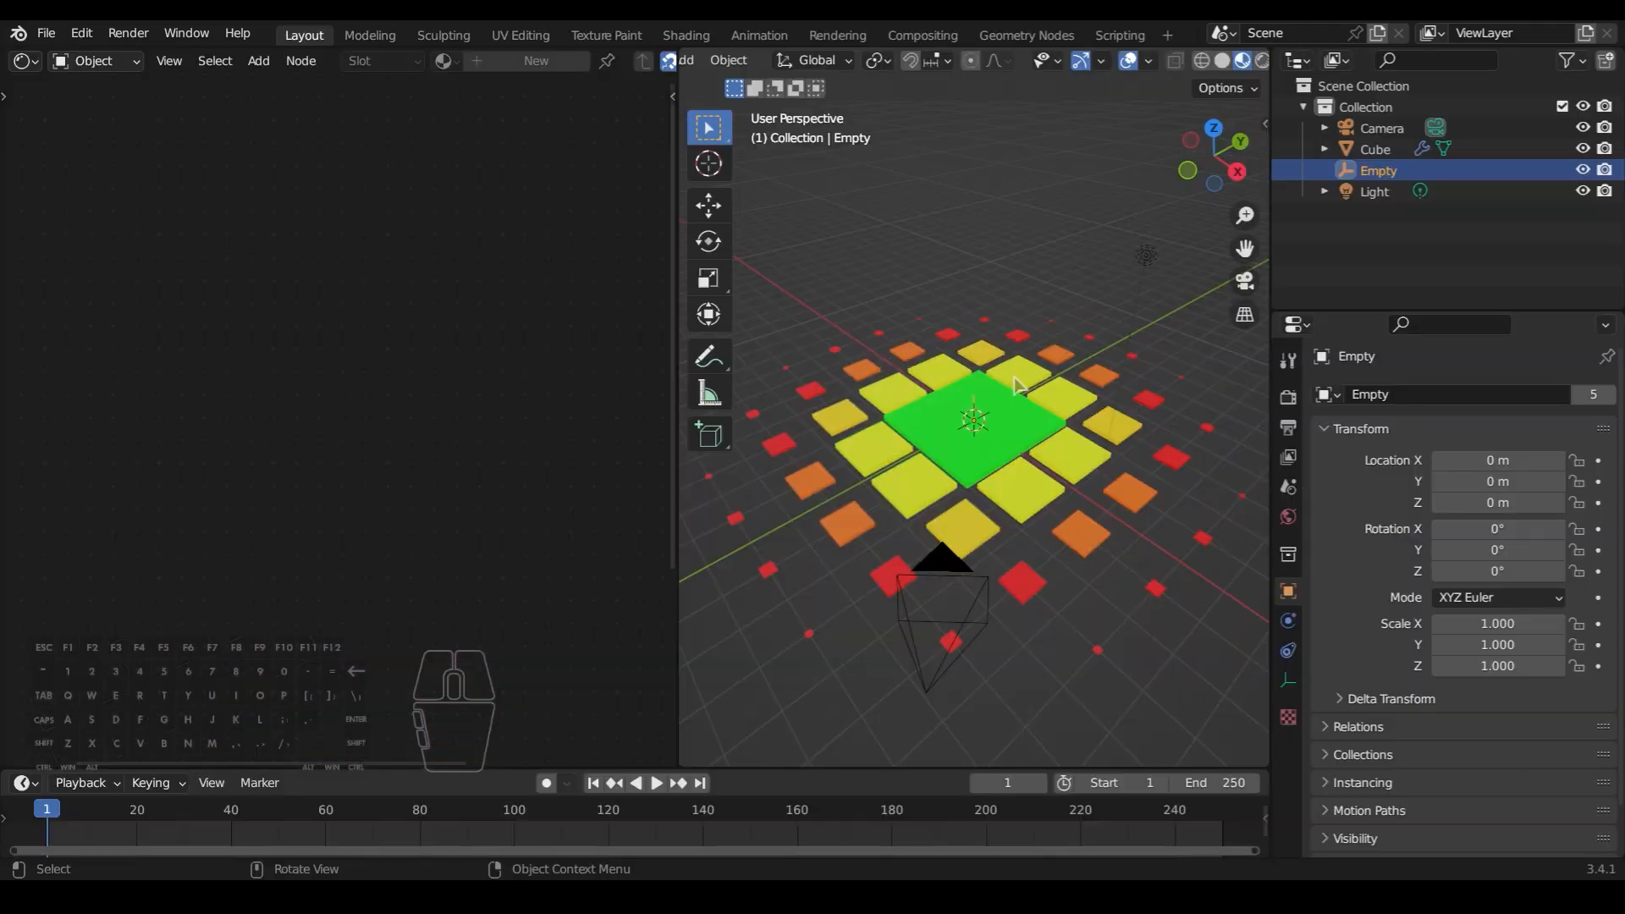
Step: Save the project as "02 - Proximity" in the Geometry nodes tutorial folder
key("ctrl+s")
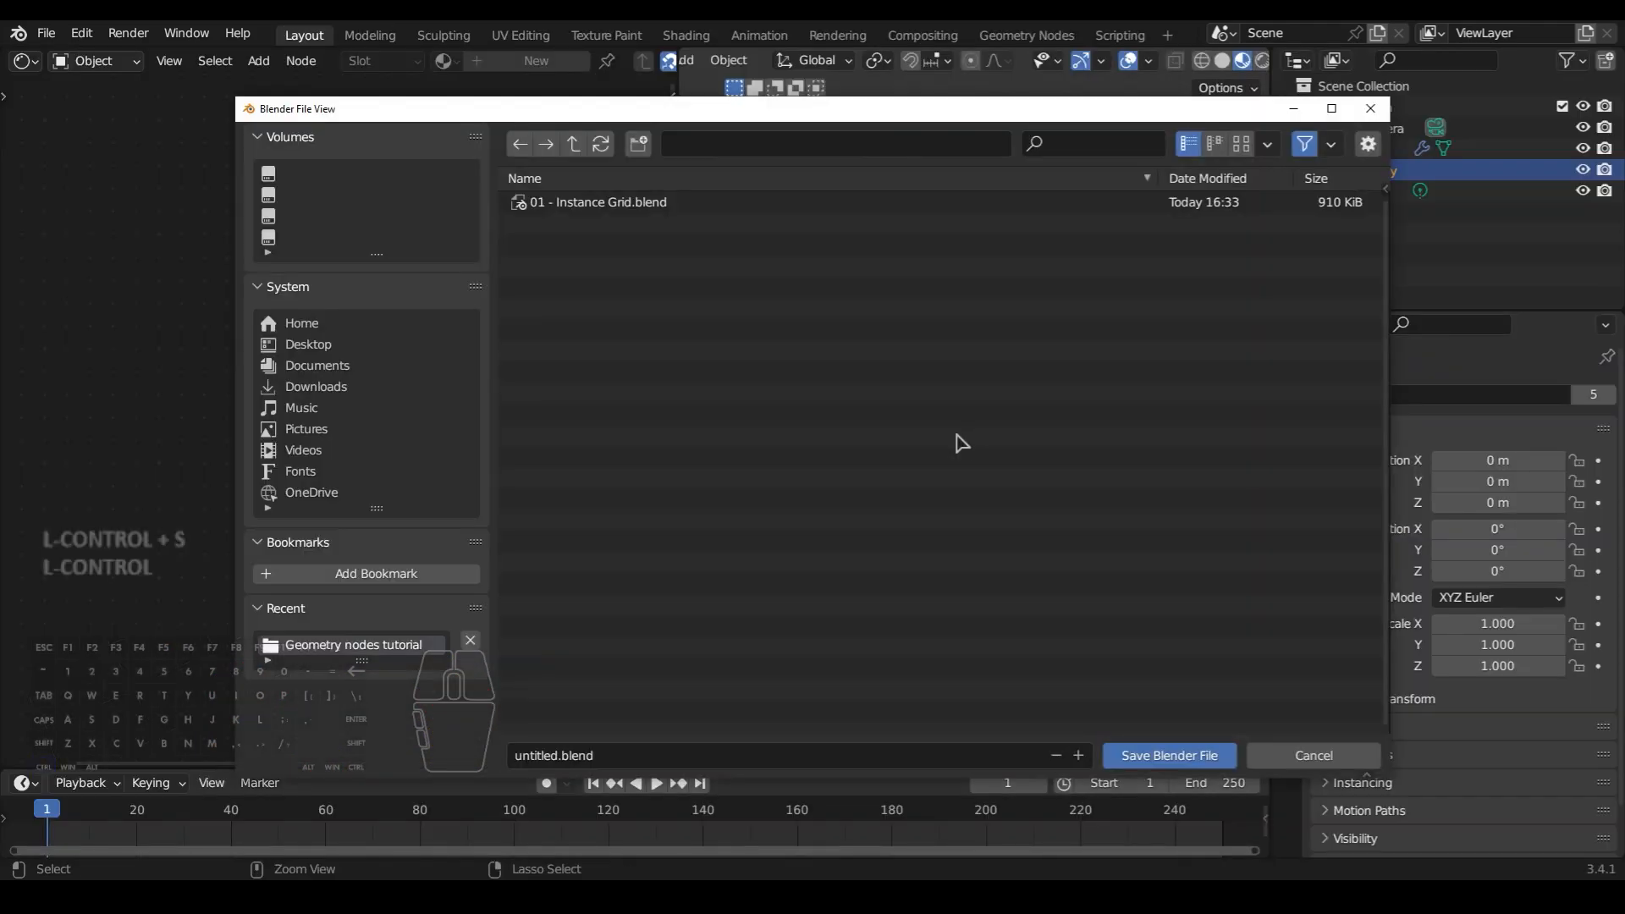
left_click(616, 756)
type("02-")
key("Left")
key("Right")
type("Pro")
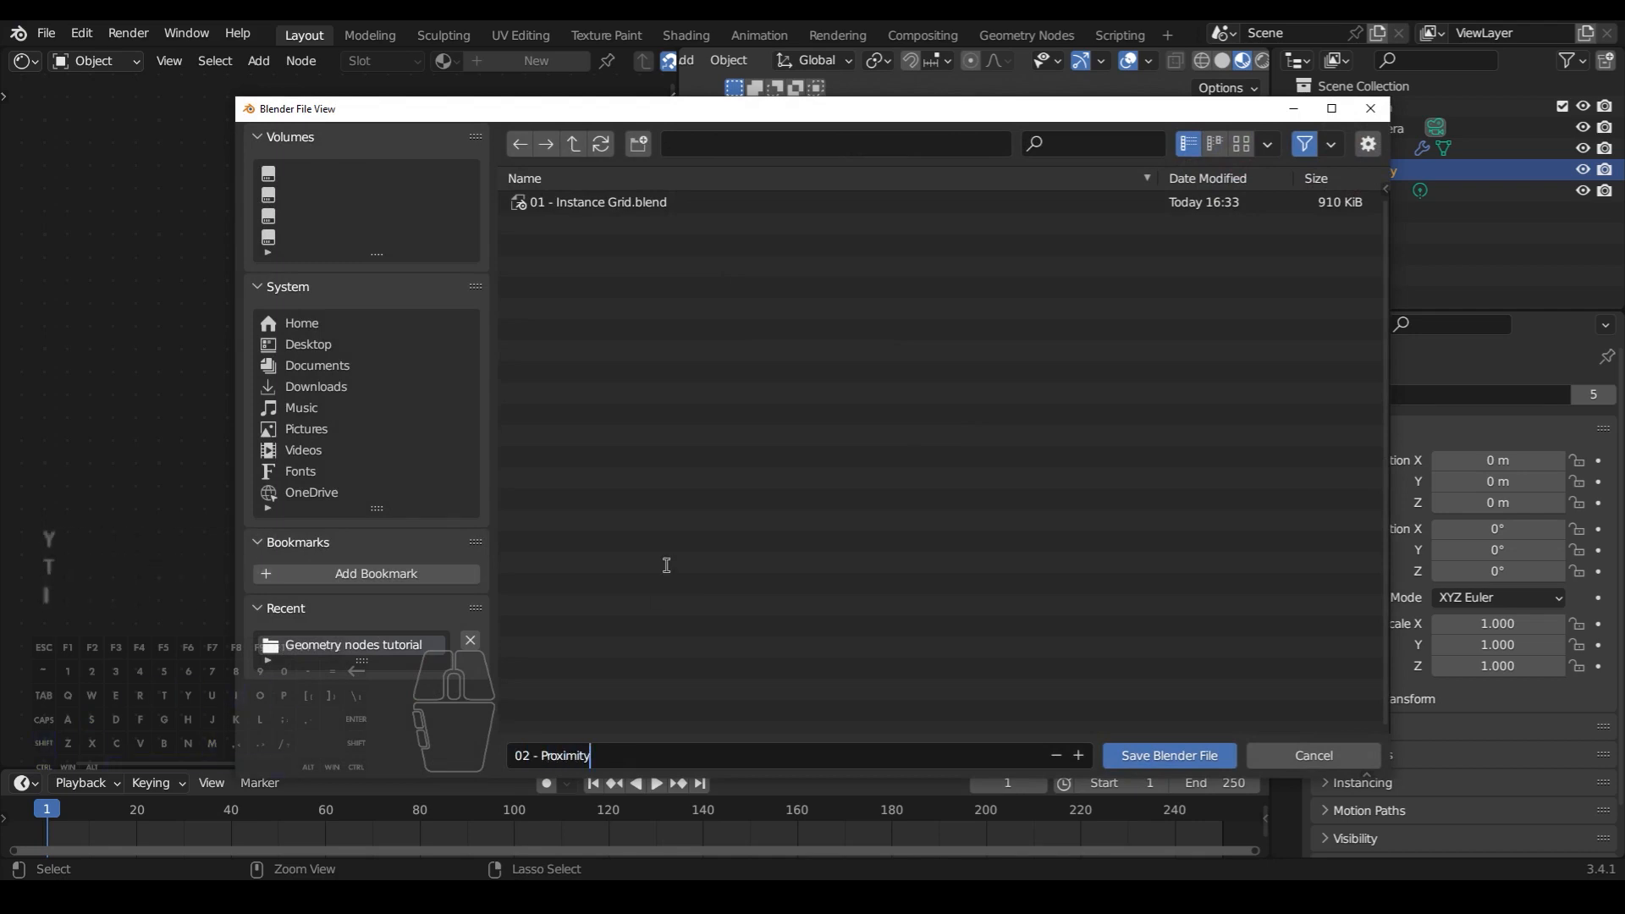
left_click(1169, 755)
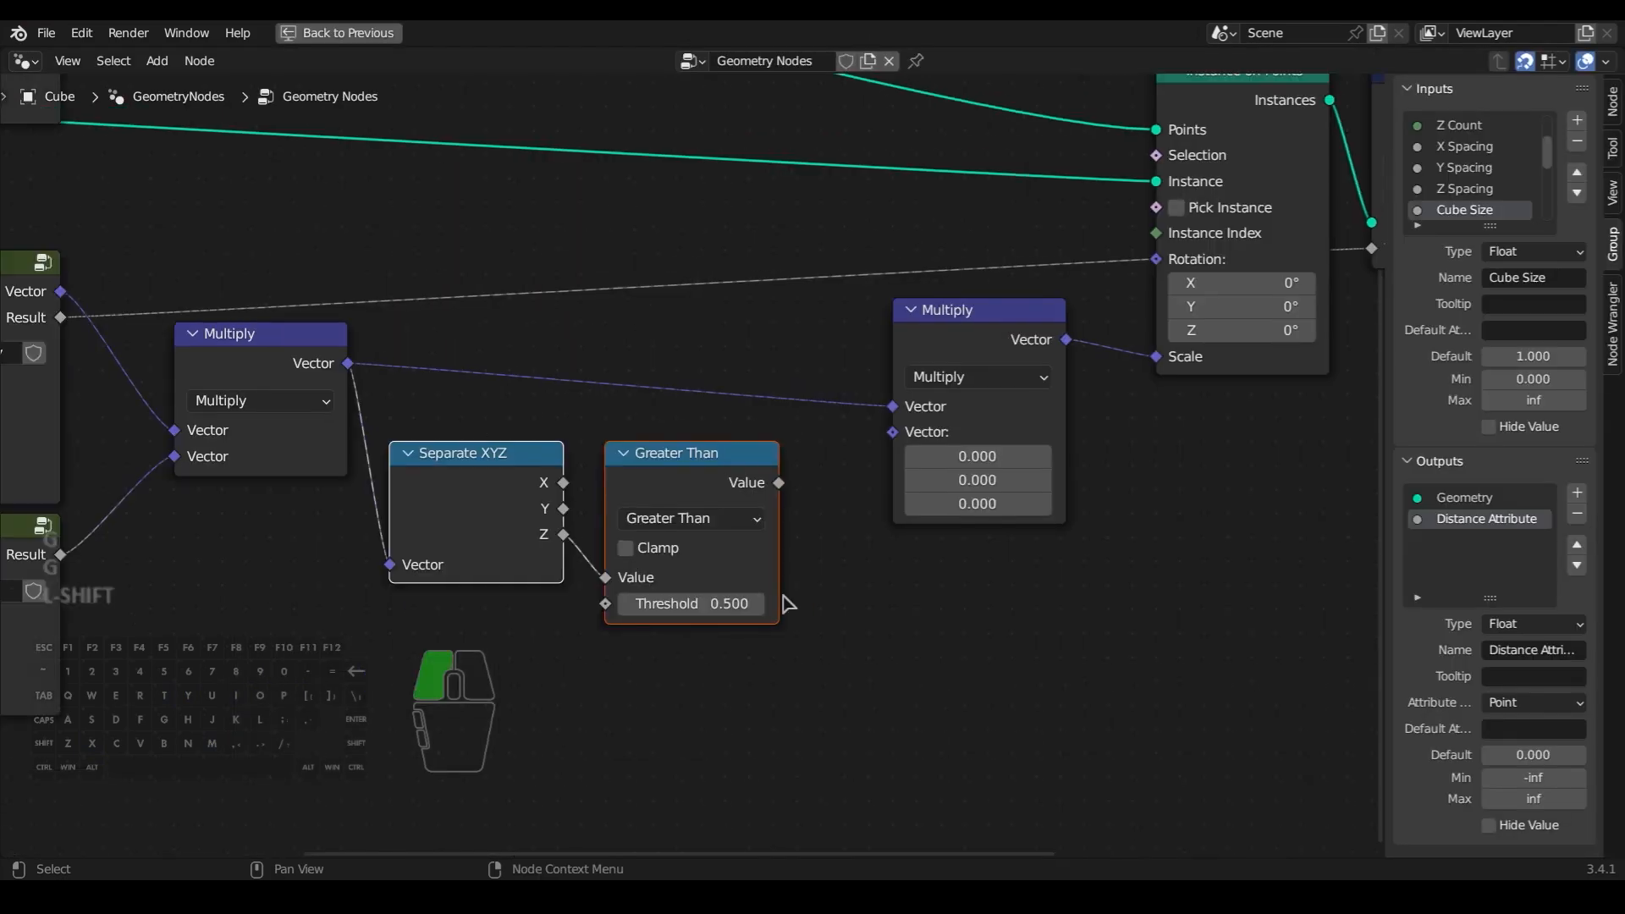
Step: Switch the geometry node editor to the Shader Editor and recolour the cube's ColorRamp from red through orange to light yellow
middle_click_drag(411, 696, 673, 694)
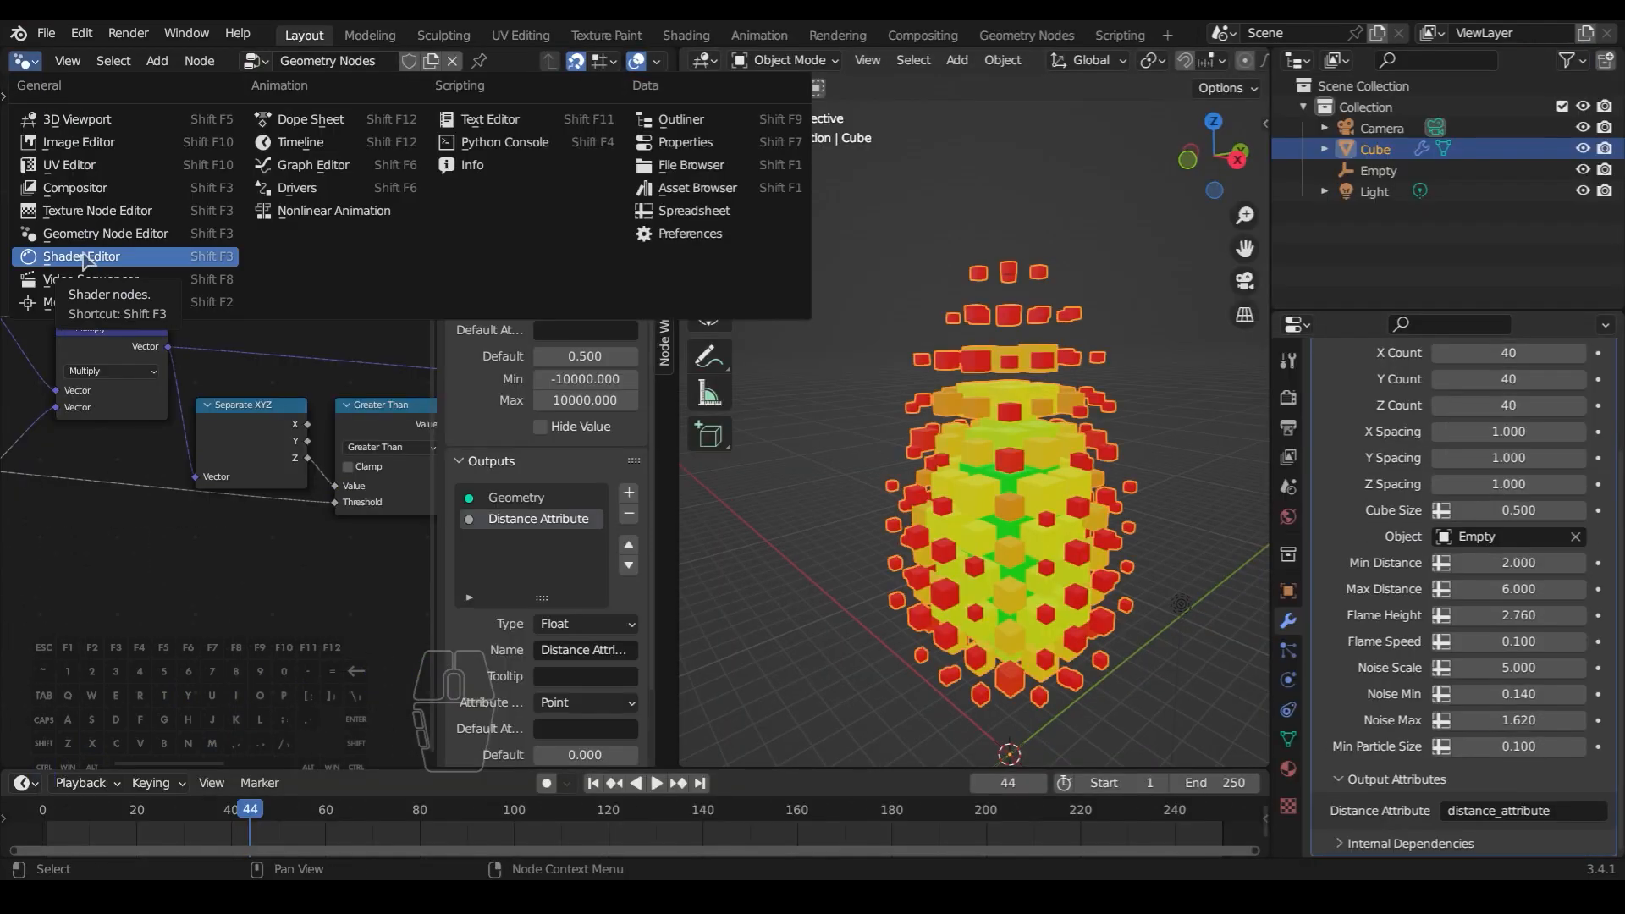
left_click(91, 559)
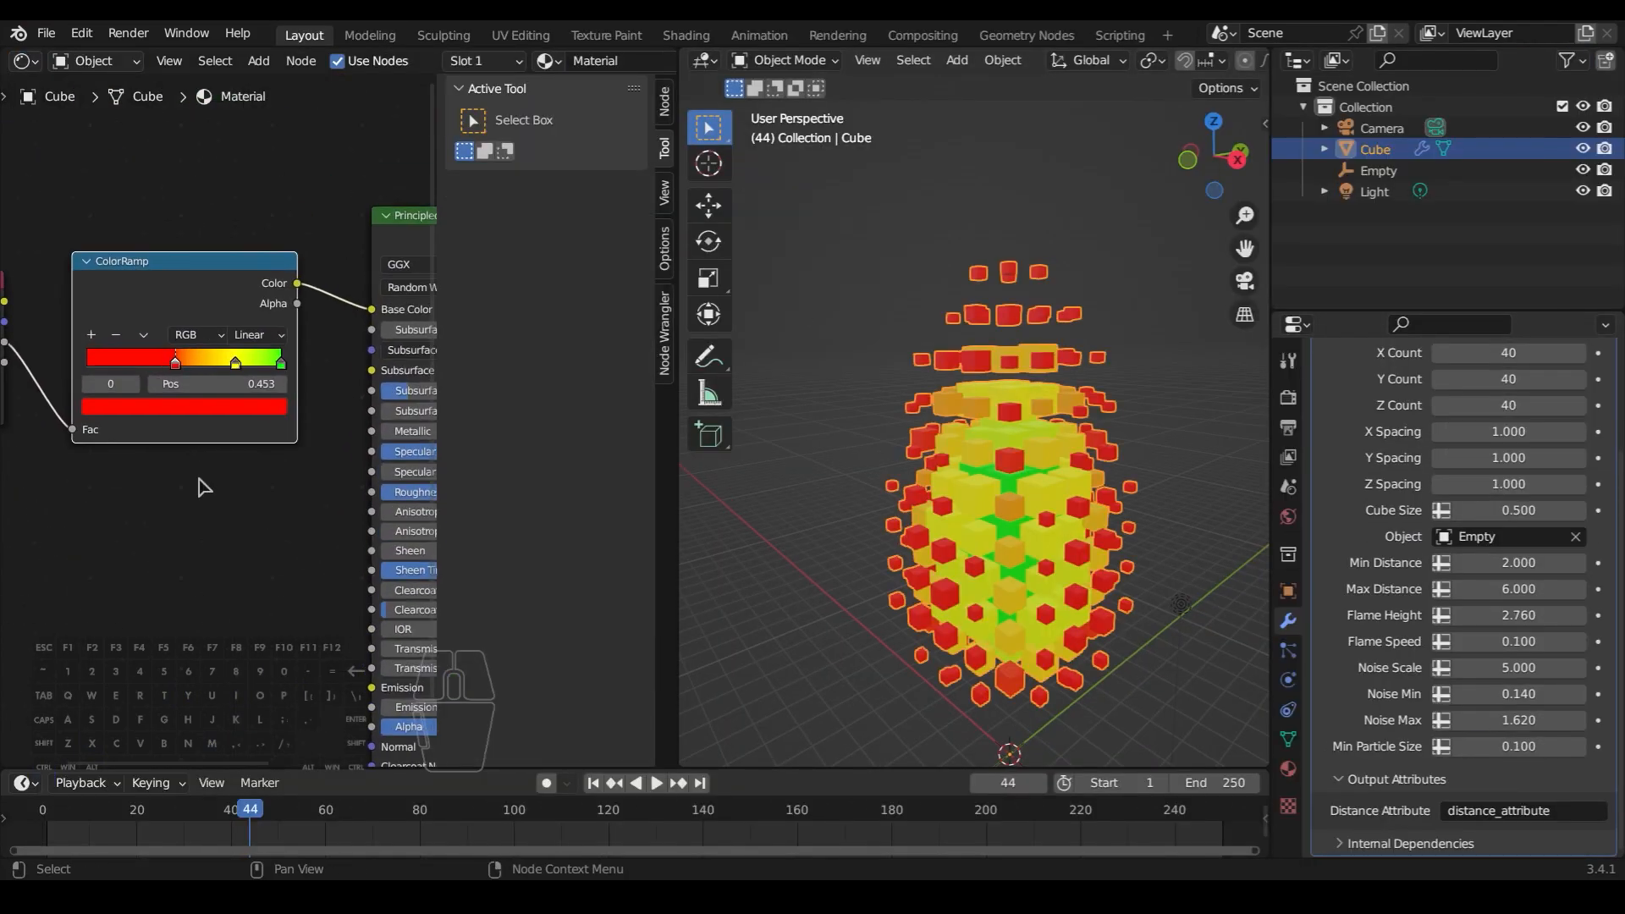
left_click(280, 363)
left_click(254, 407)
left_click(240, 363)
left_click(245, 407)
left_click_drag(240, 363, 226, 363)
left_click(280, 363)
left_click(254, 410)
left_click(189, 207)
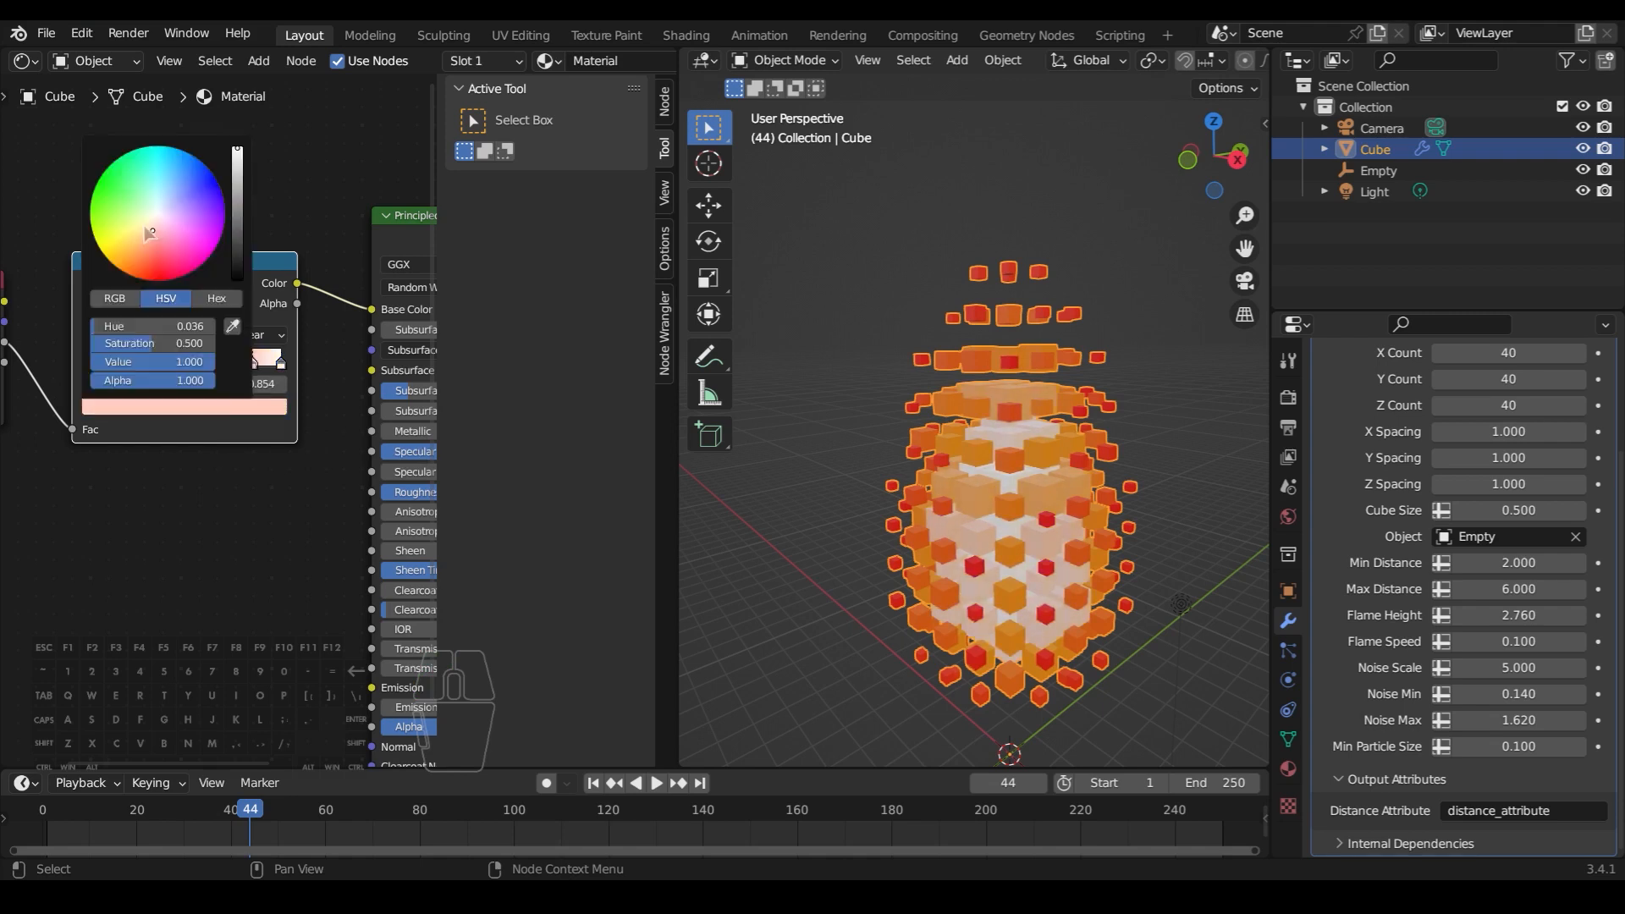
left_click_drag(170, 312, 145, 326)
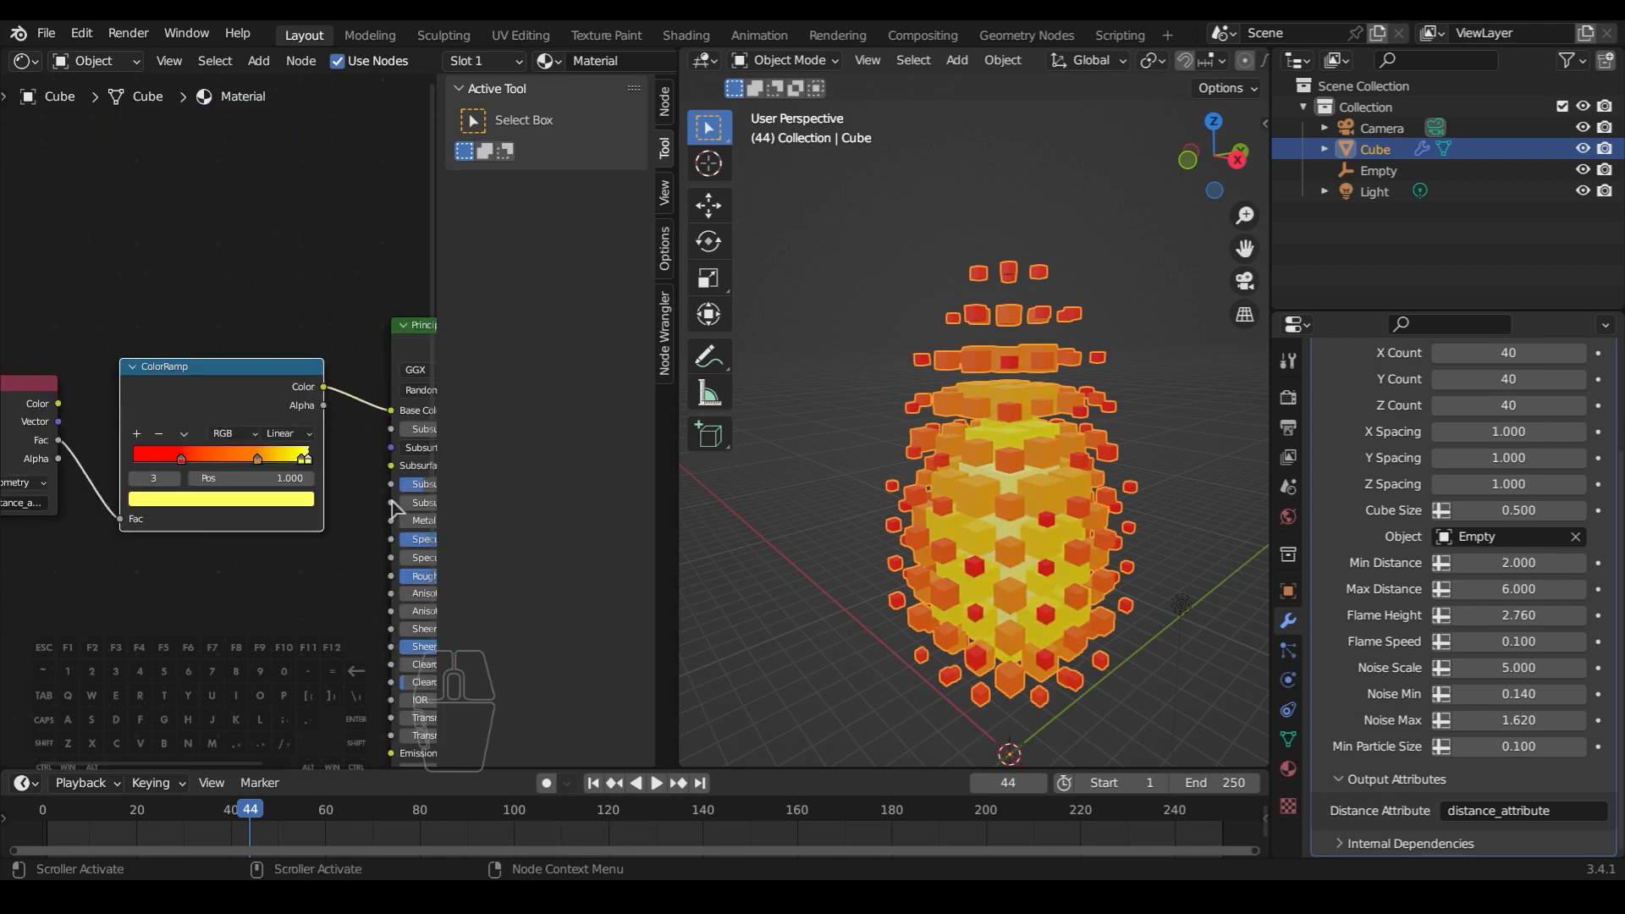
Step: Connect the ColorRamp's Color to the Principled BSDF's Emission and set the modifier's Min Particle Size to 0.05
middle_click_drag(398, 508, 288, 370)
left_click_drag(206, 250, 274, 613)
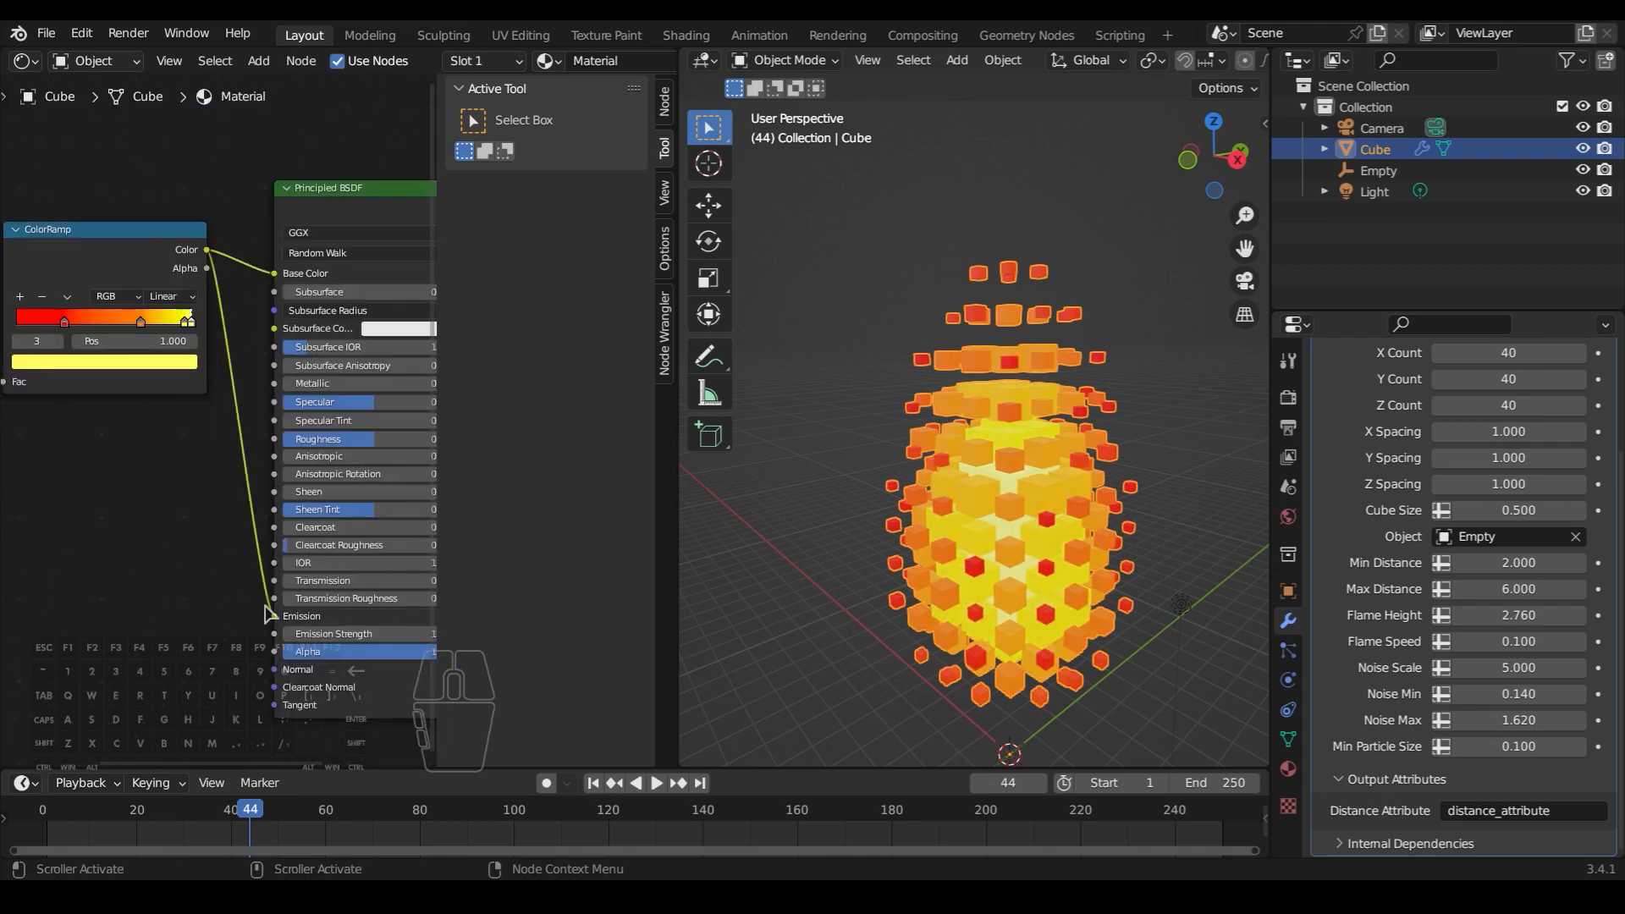
middle_click_drag(273, 613, 250, 585)
double_click(1519, 720)
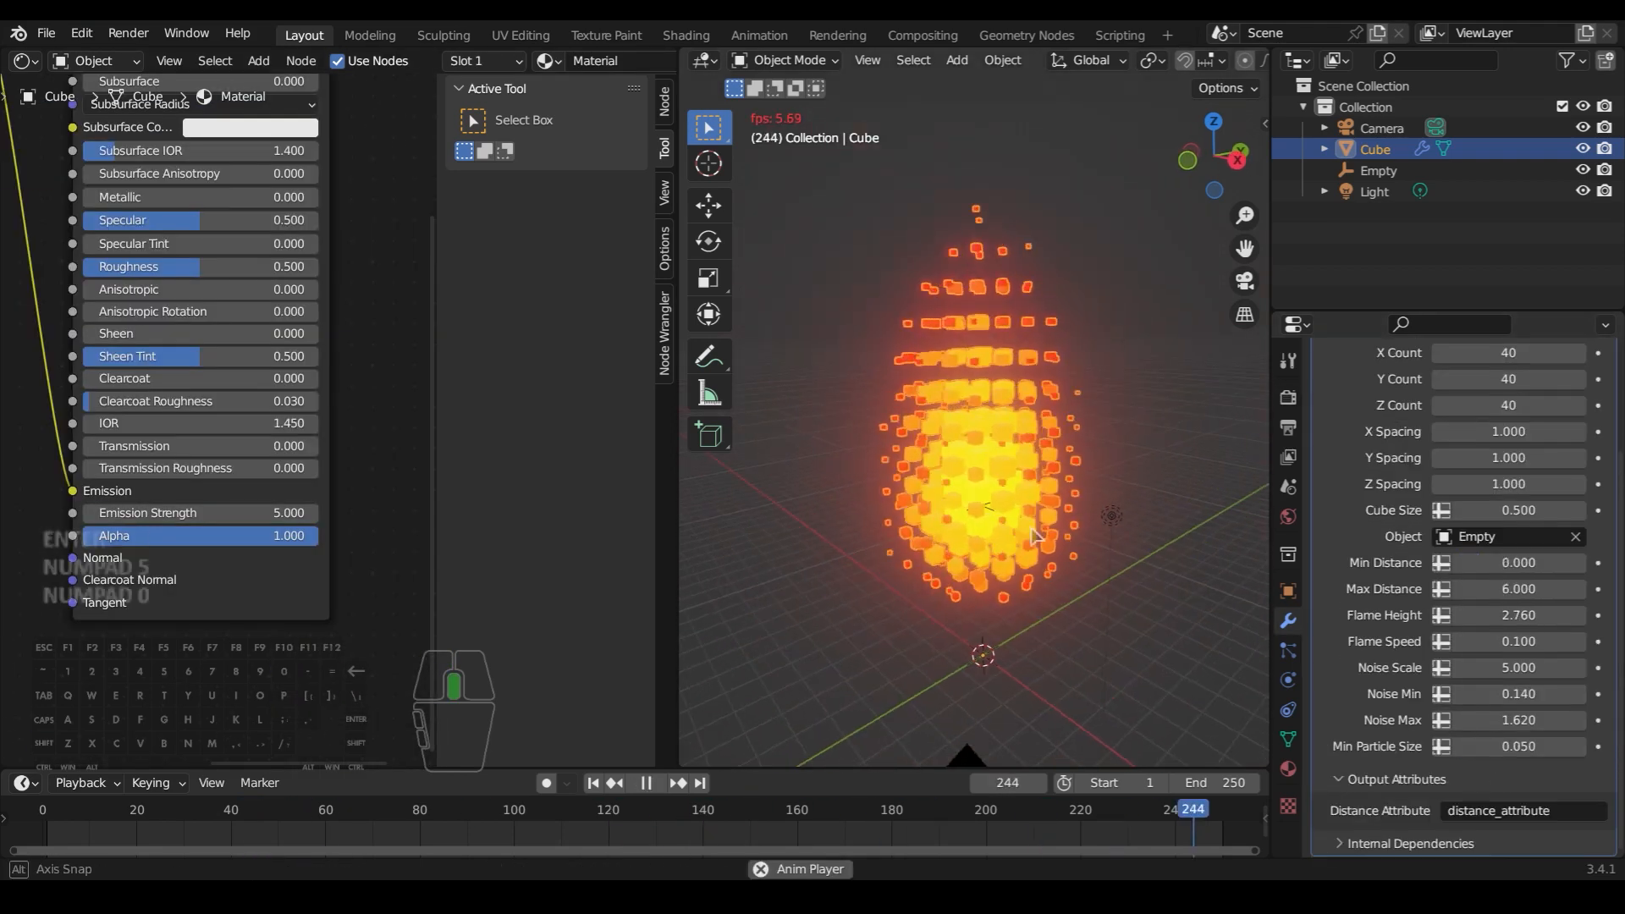